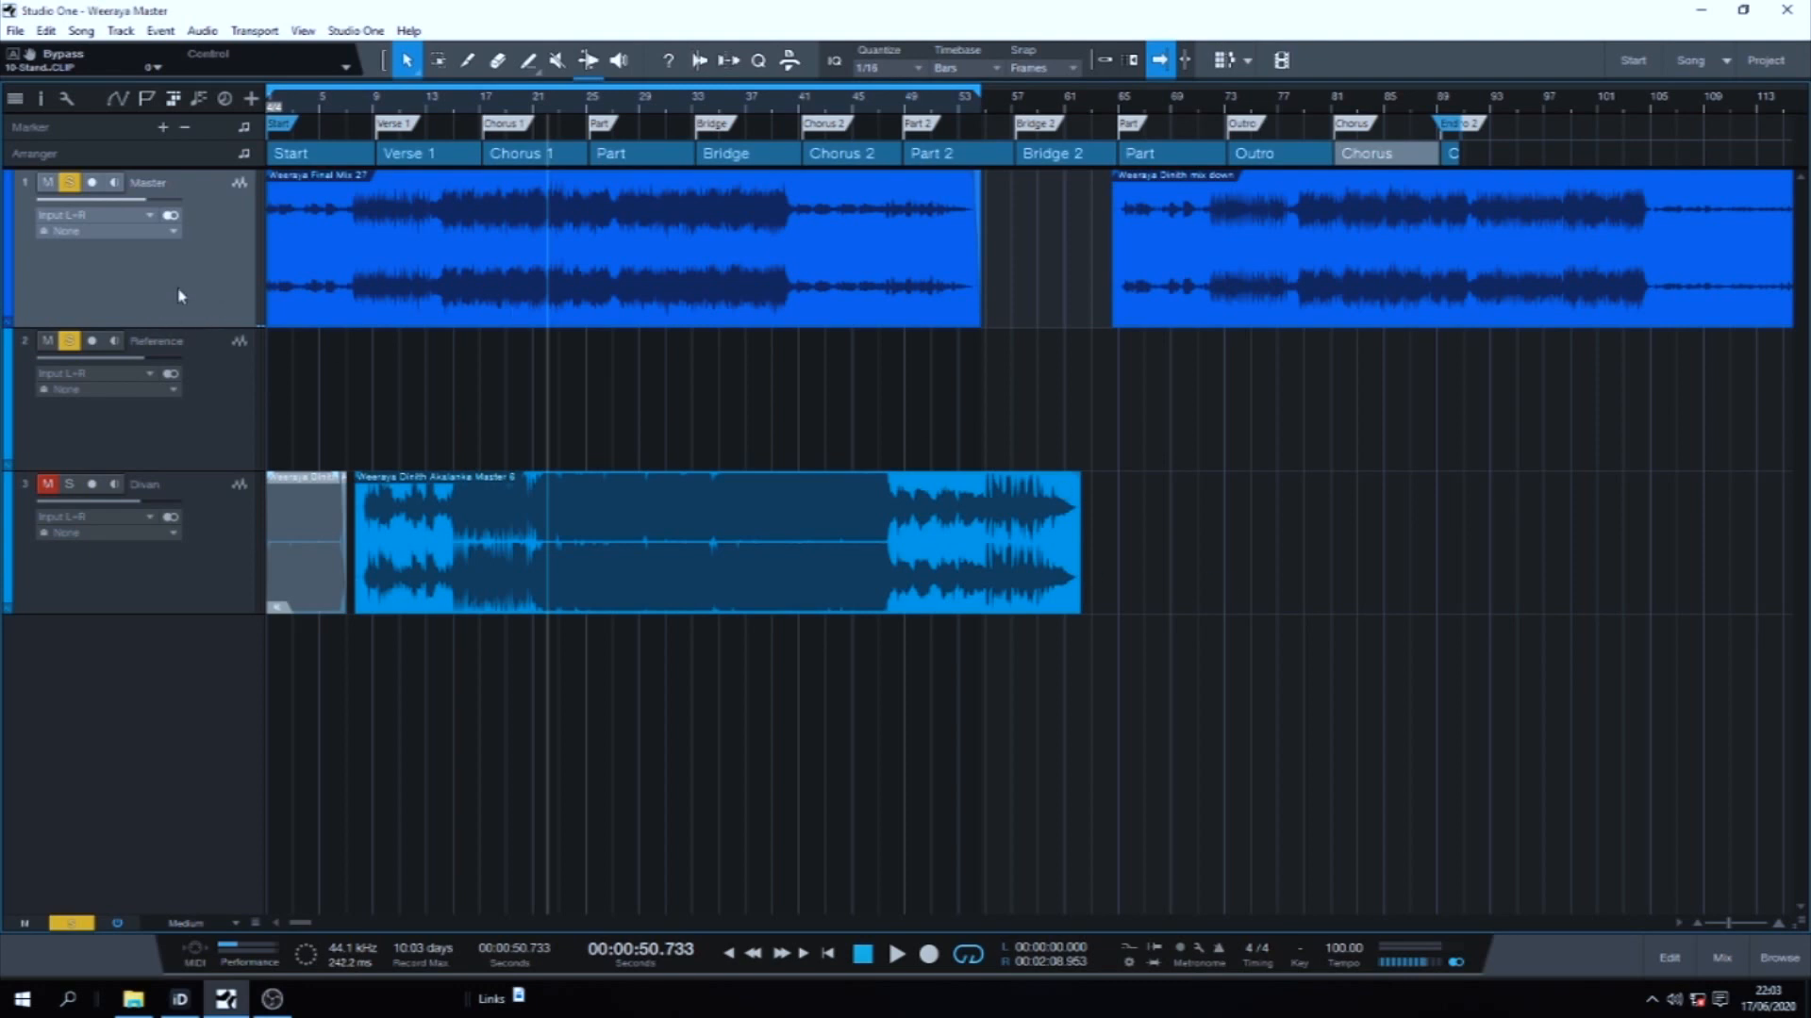
# Step: Show the mixer console and look over the track and Metering channels alongside the arrangement
pyautogui.click(1719, 969)
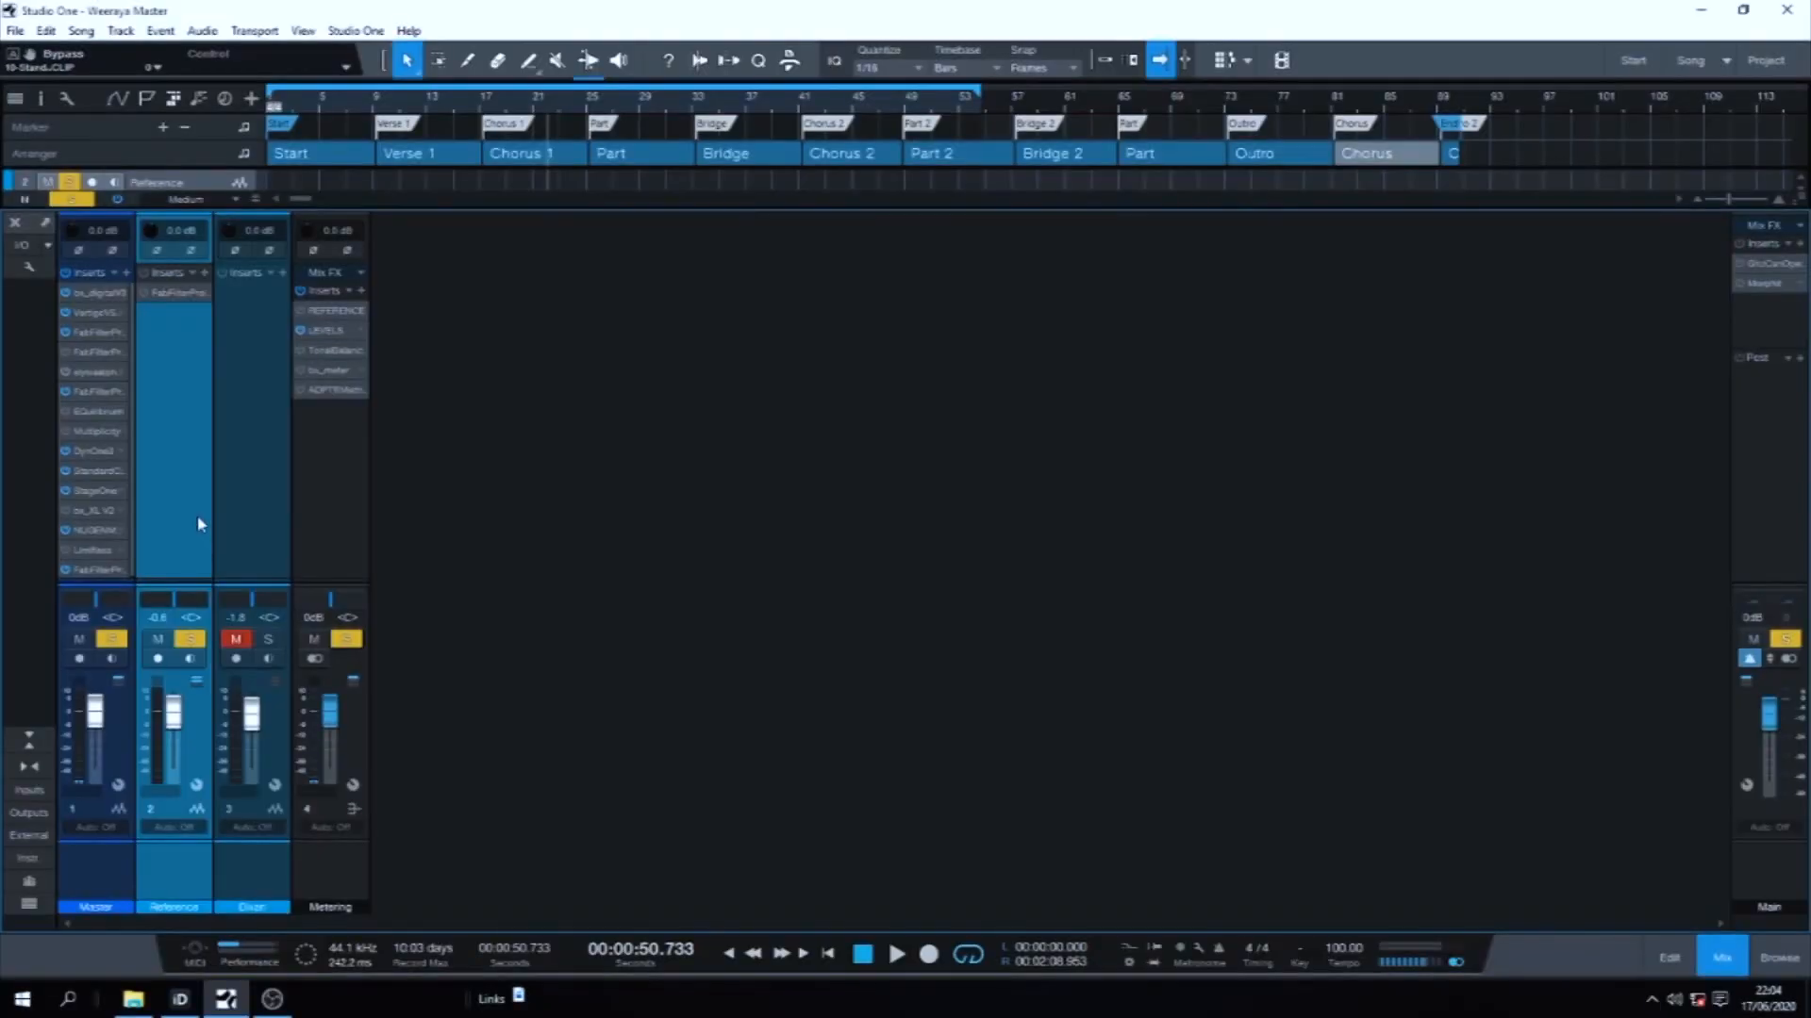
pyautogui.click(1721, 957)
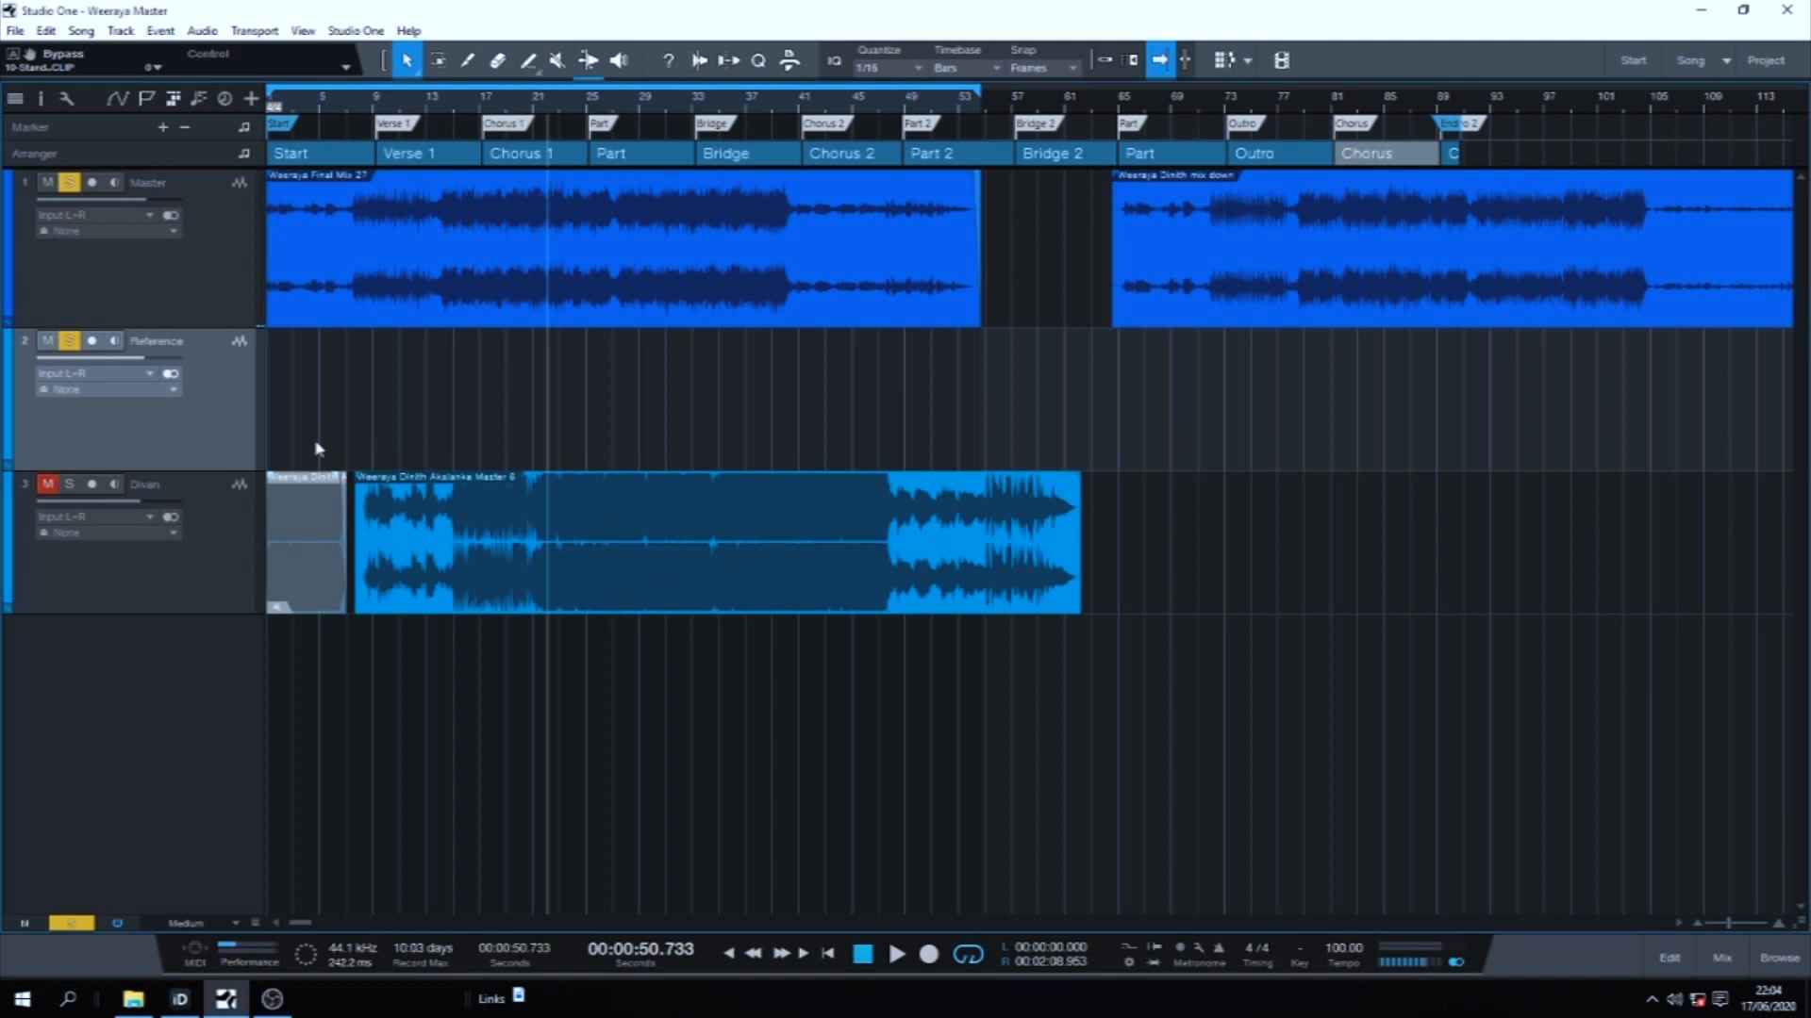
pyautogui.click(1722, 960)
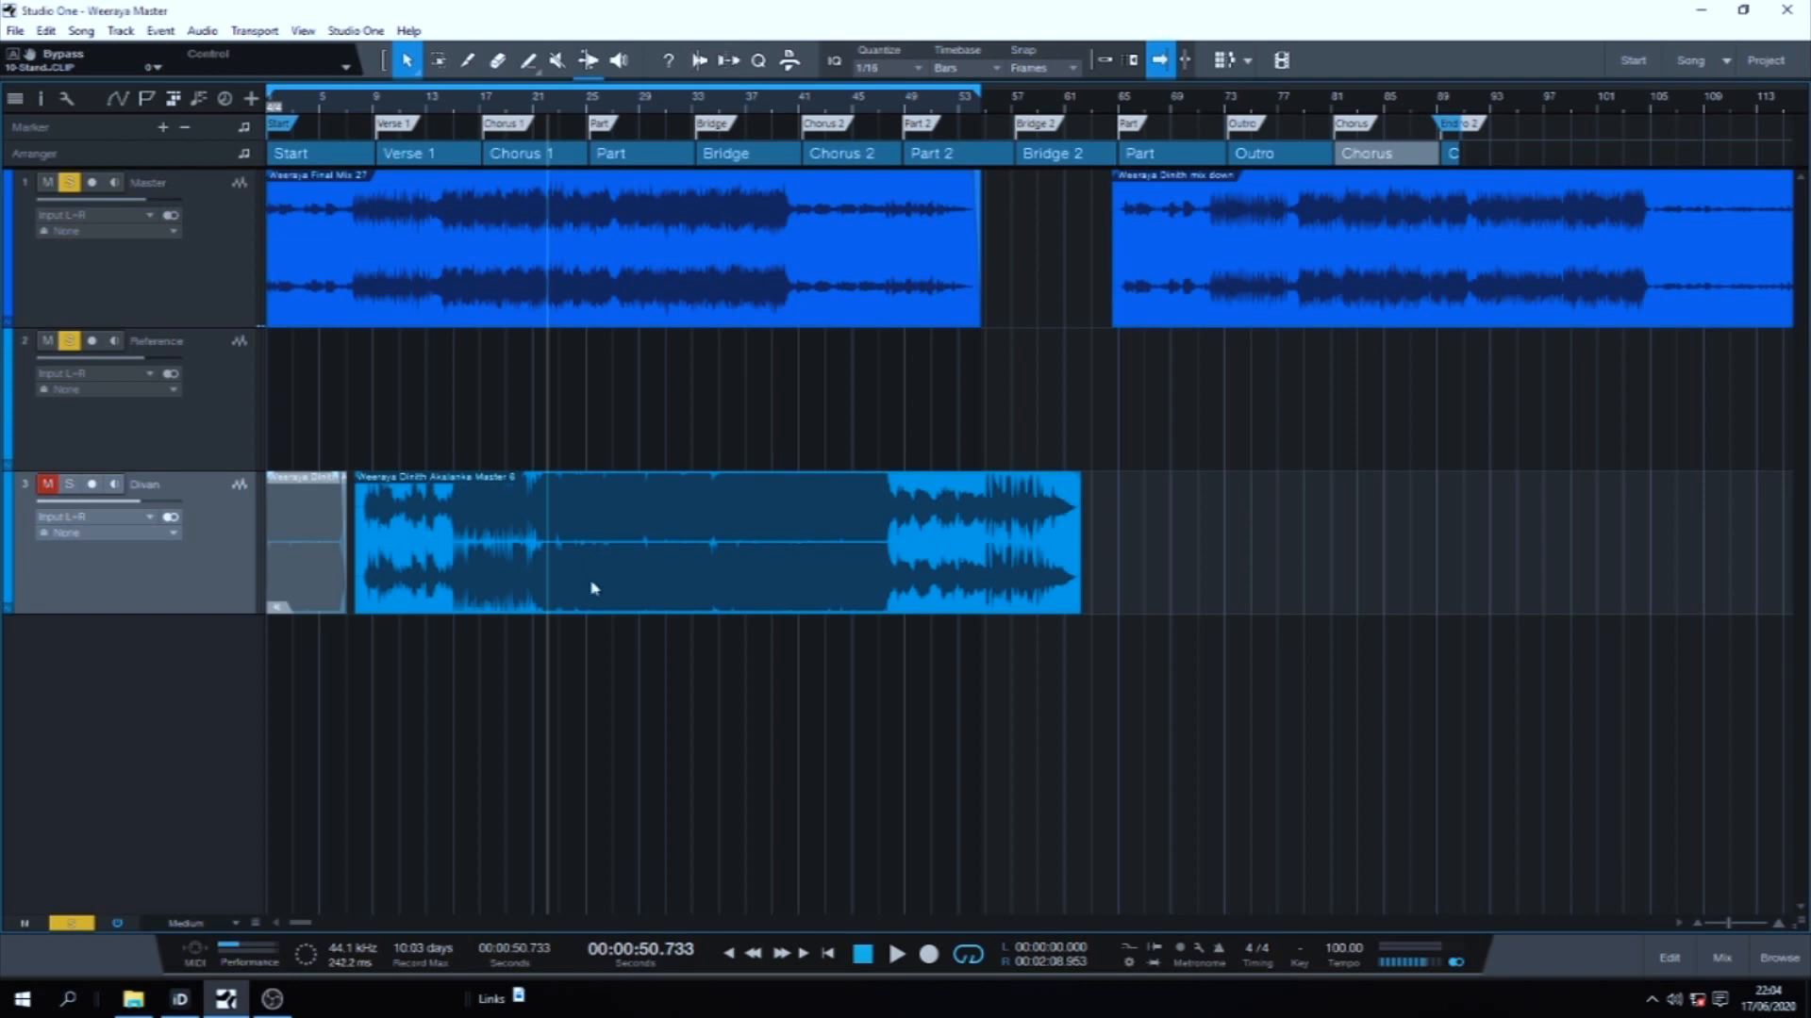
pyautogui.click(1722, 958)
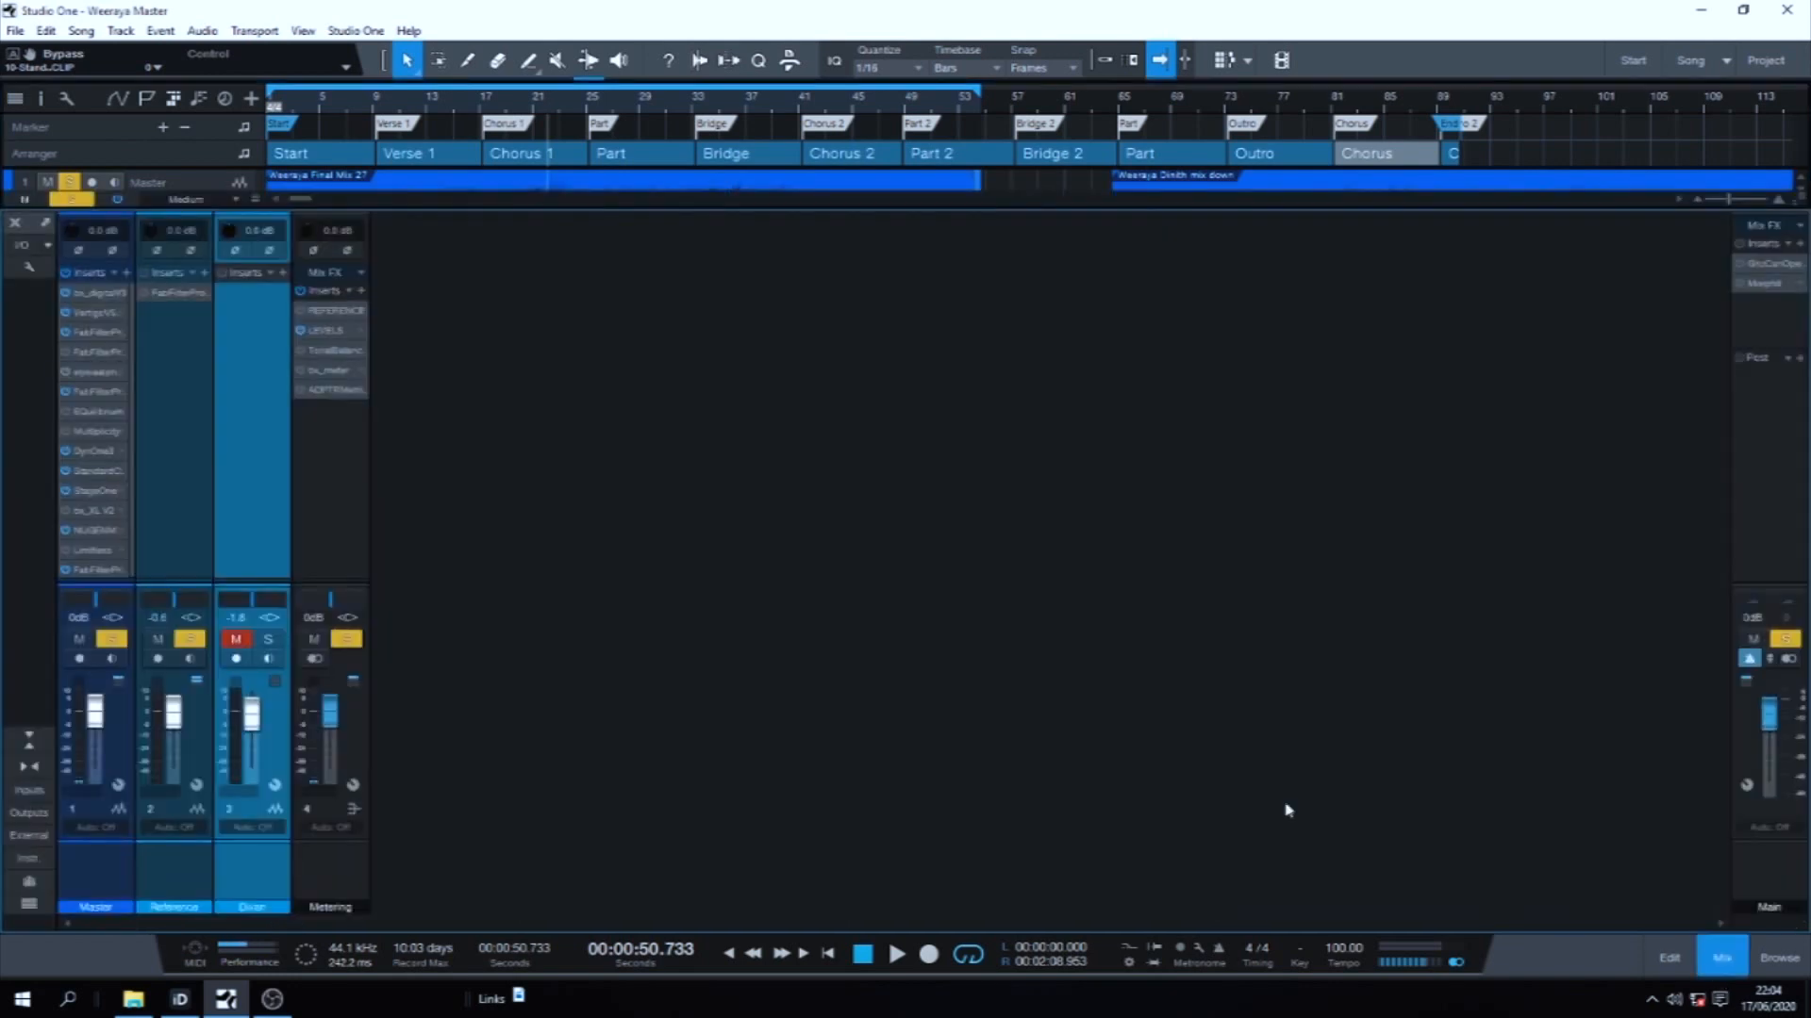
pyautogui.click(351, 536)
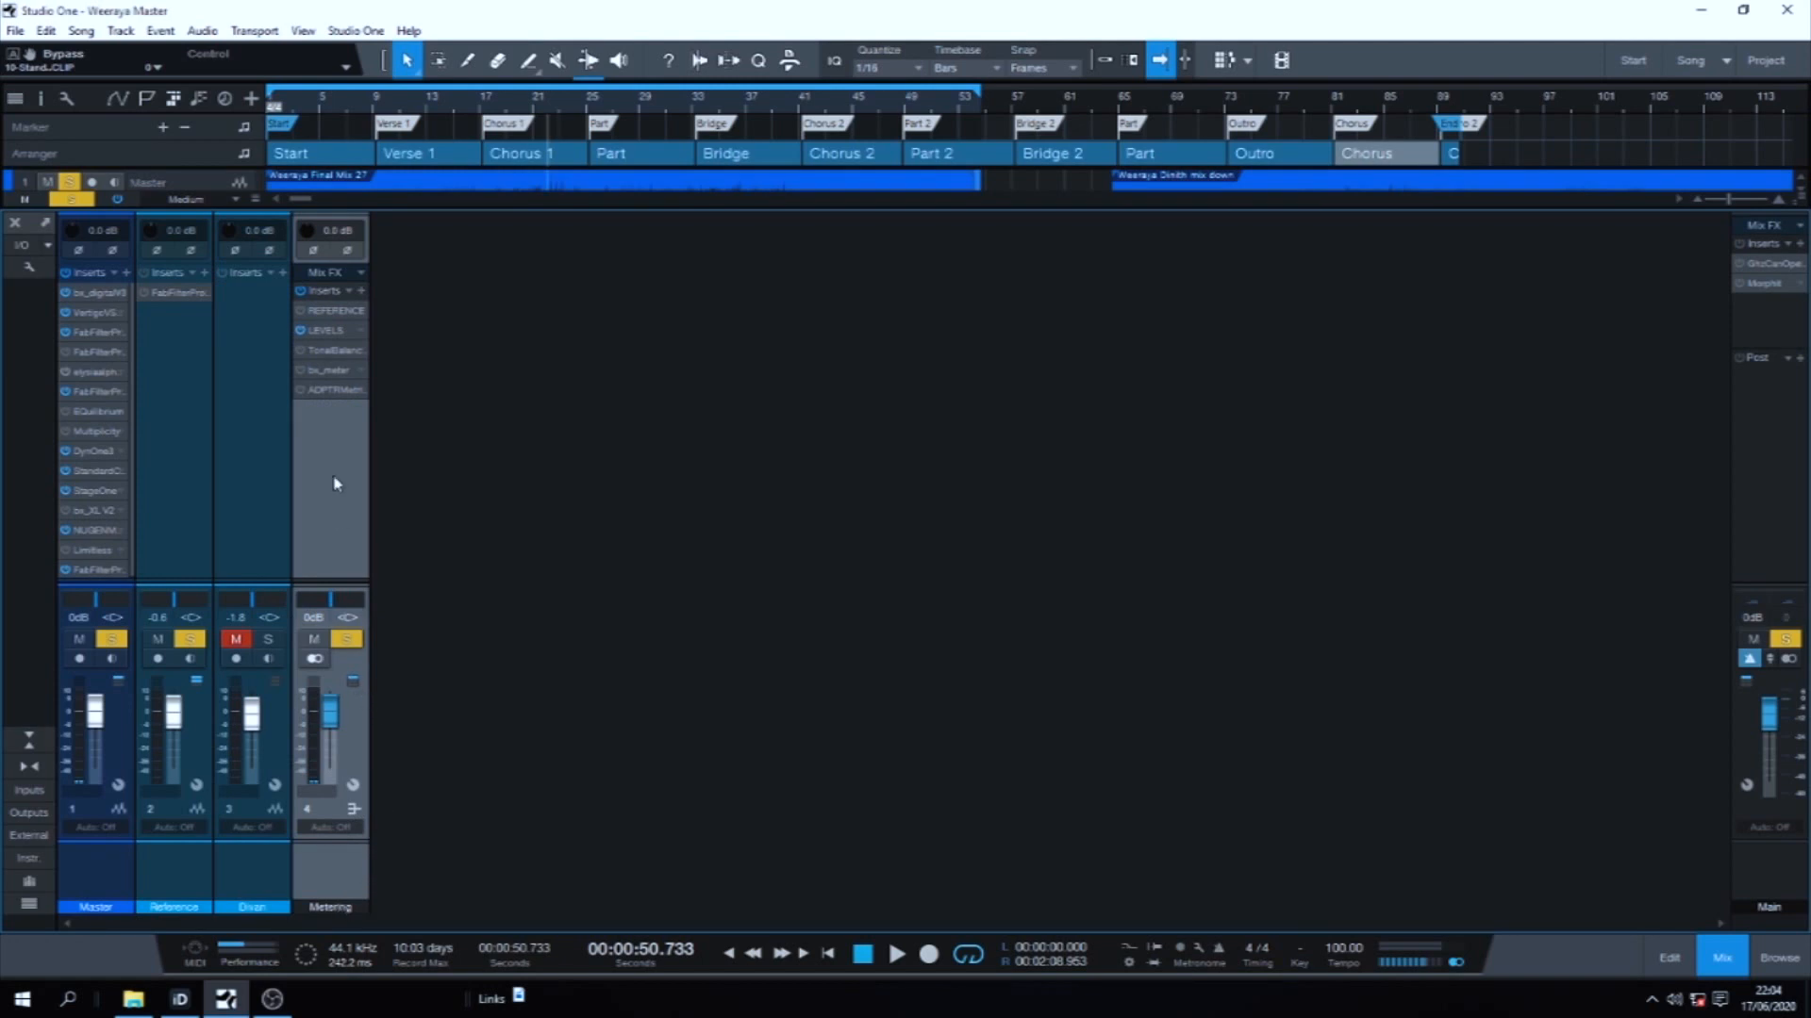
pyautogui.click(15, 30)
pyautogui.click(32, 236)
pyautogui.click(1722, 962)
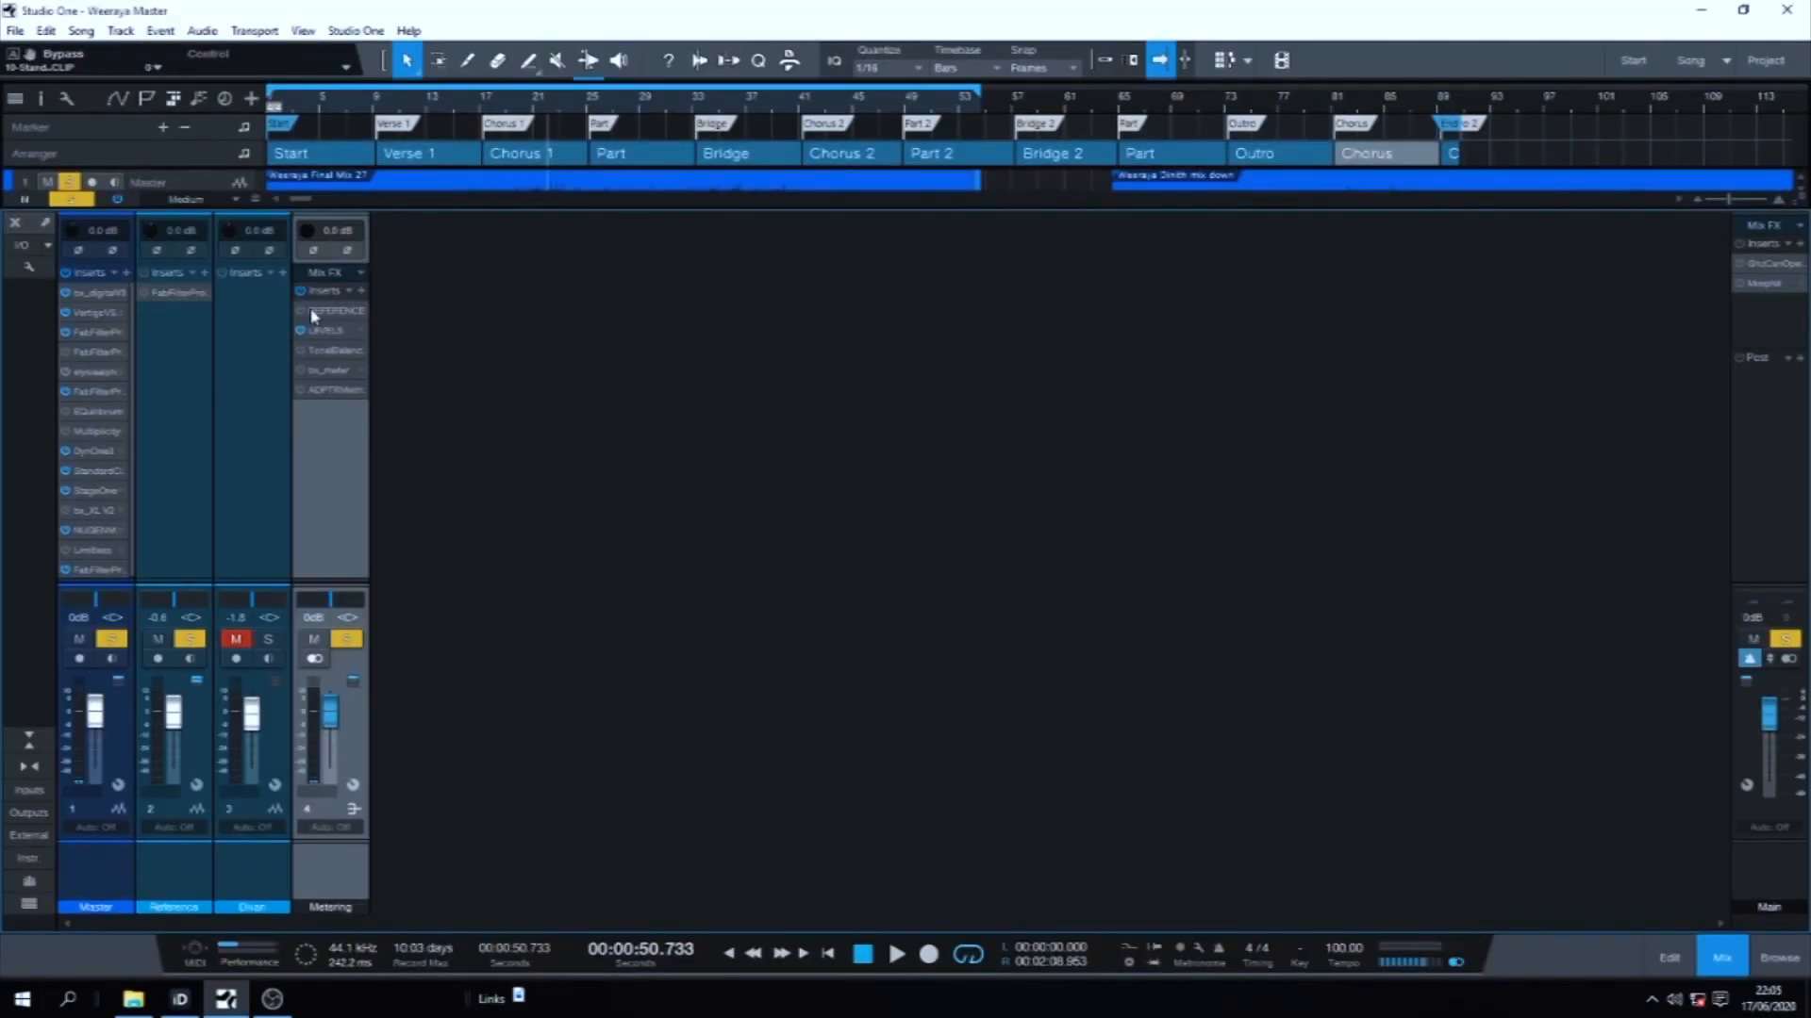
# Step: Inspect the REFERENCE, LEVELS and Tonal Balance Control 2 plug-ins on the Metering channel, closing them and the mixer when done
pyautogui.click(321, 310)
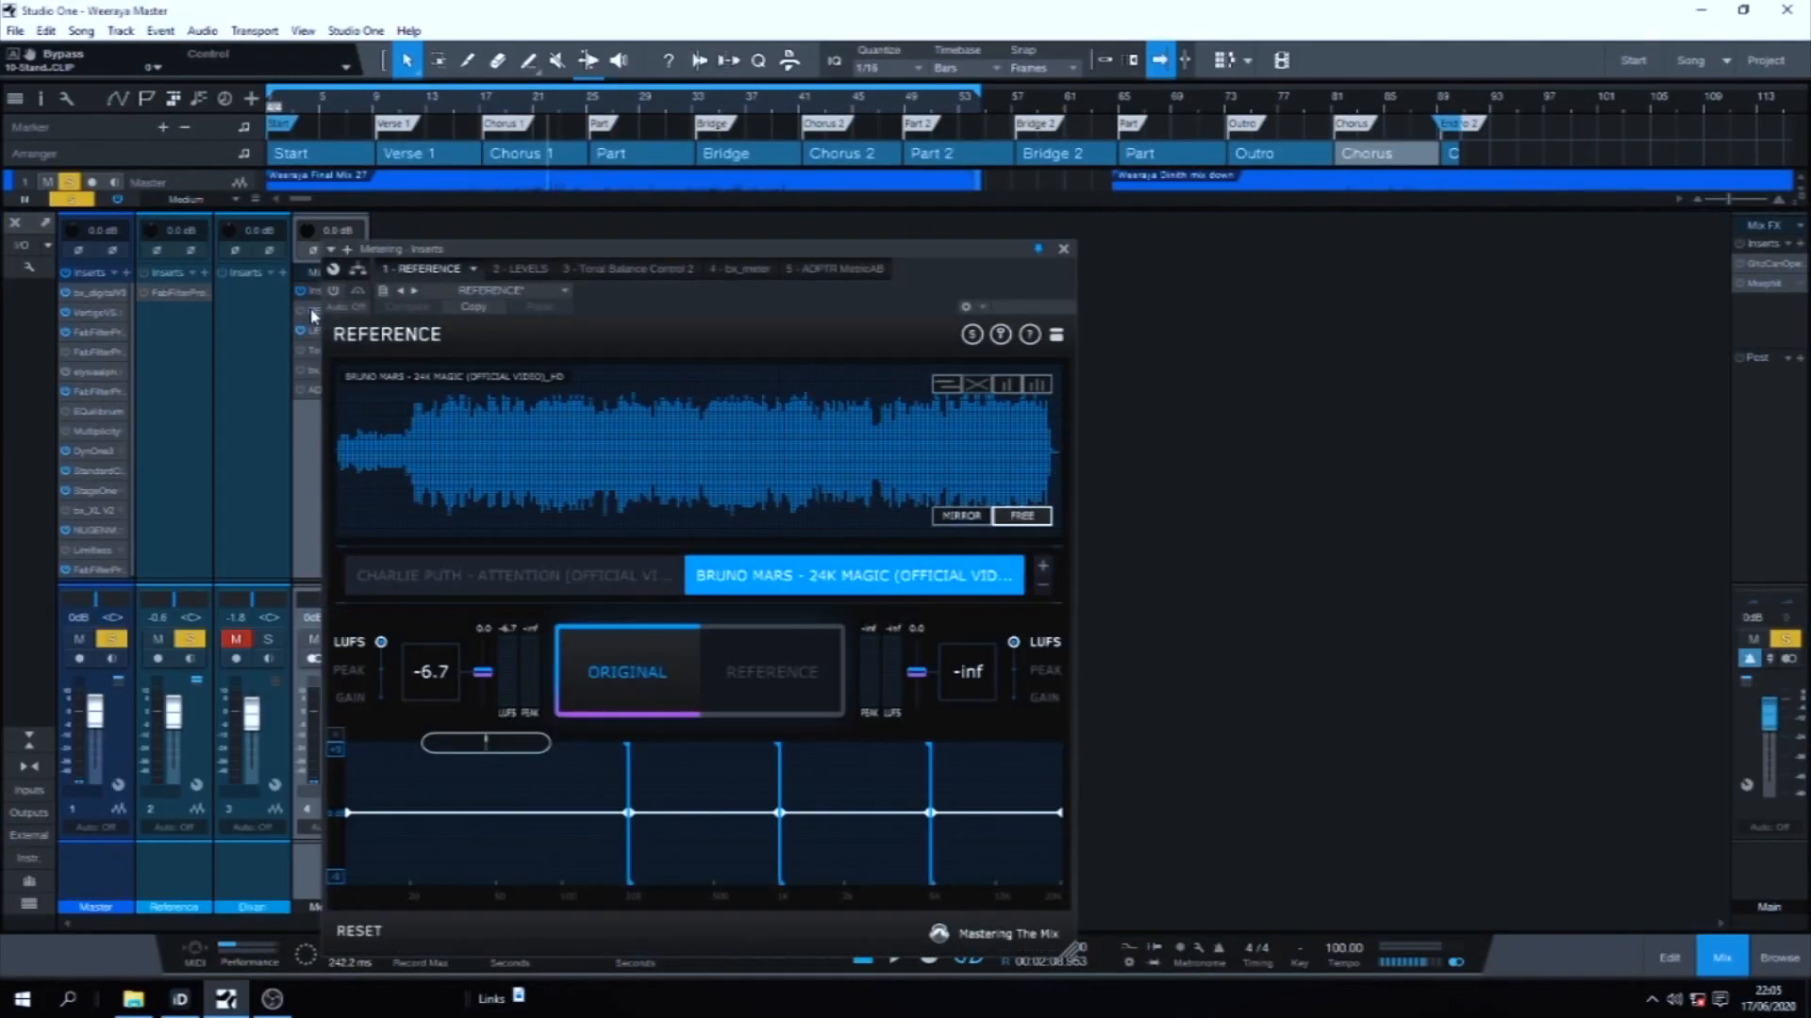
pyautogui.click(334, 332)
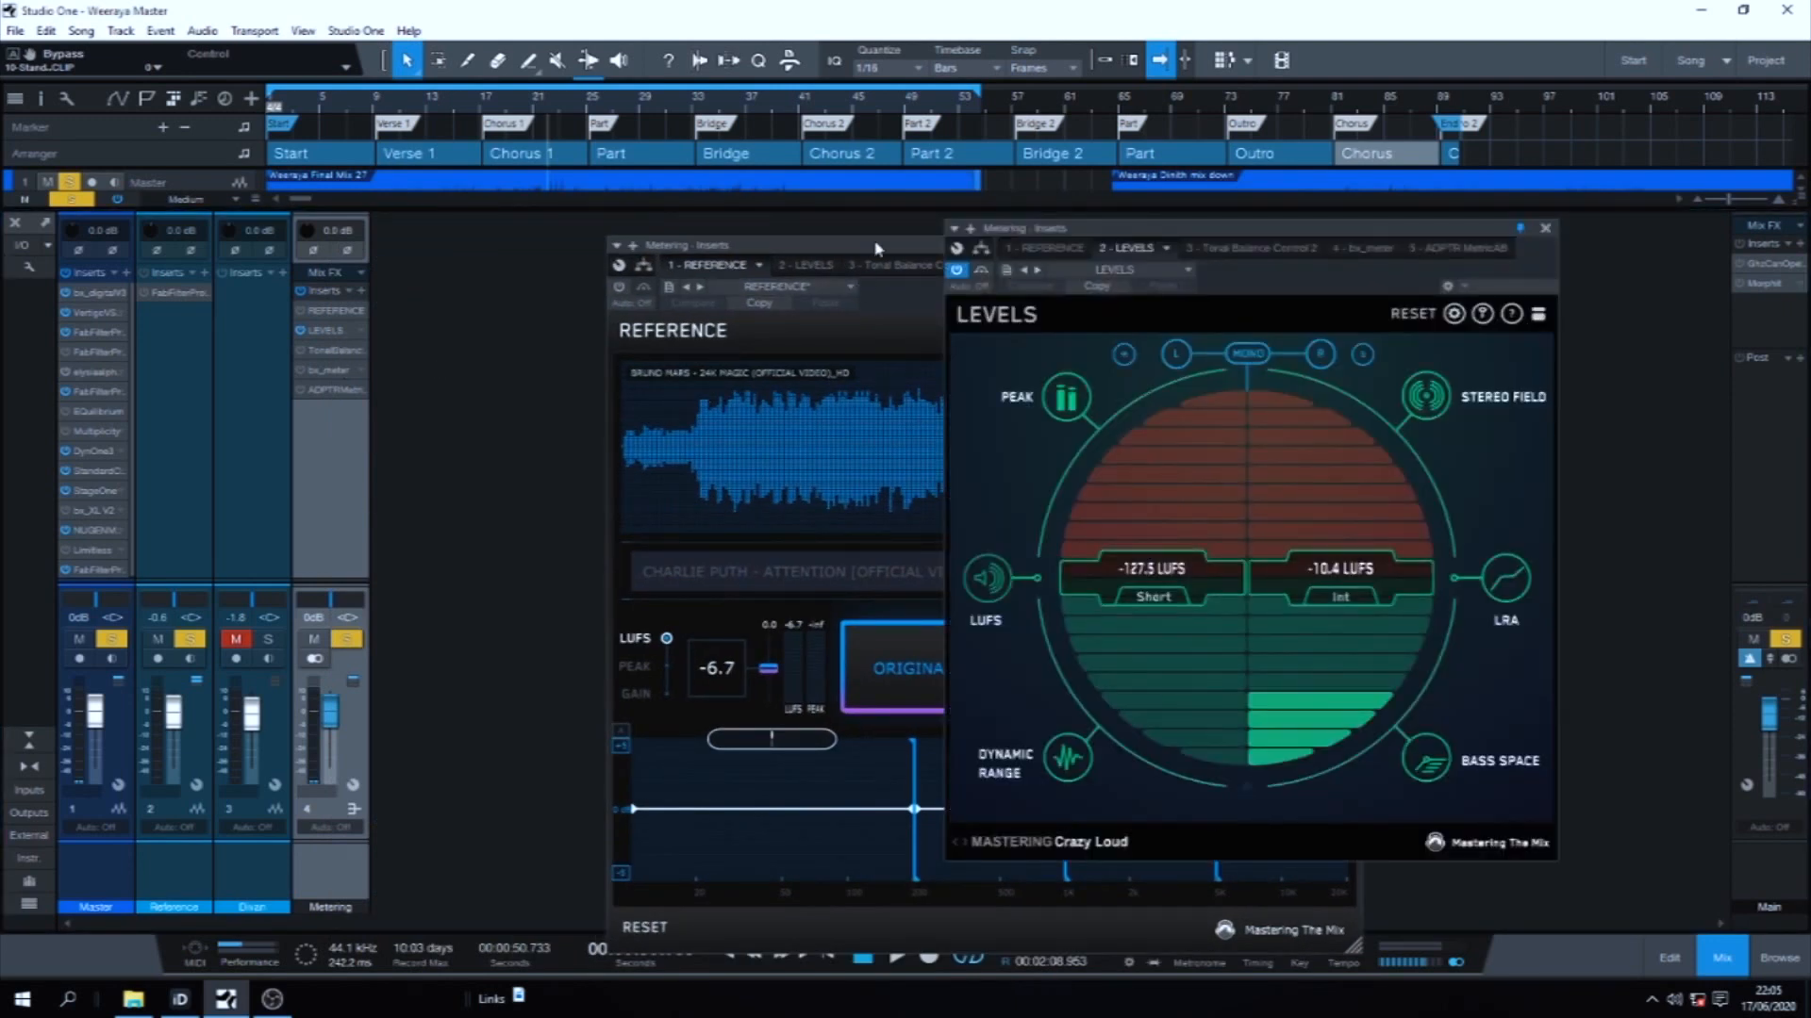
pyautogui.click(876, 249)
pyautogui.click(1352, 245)
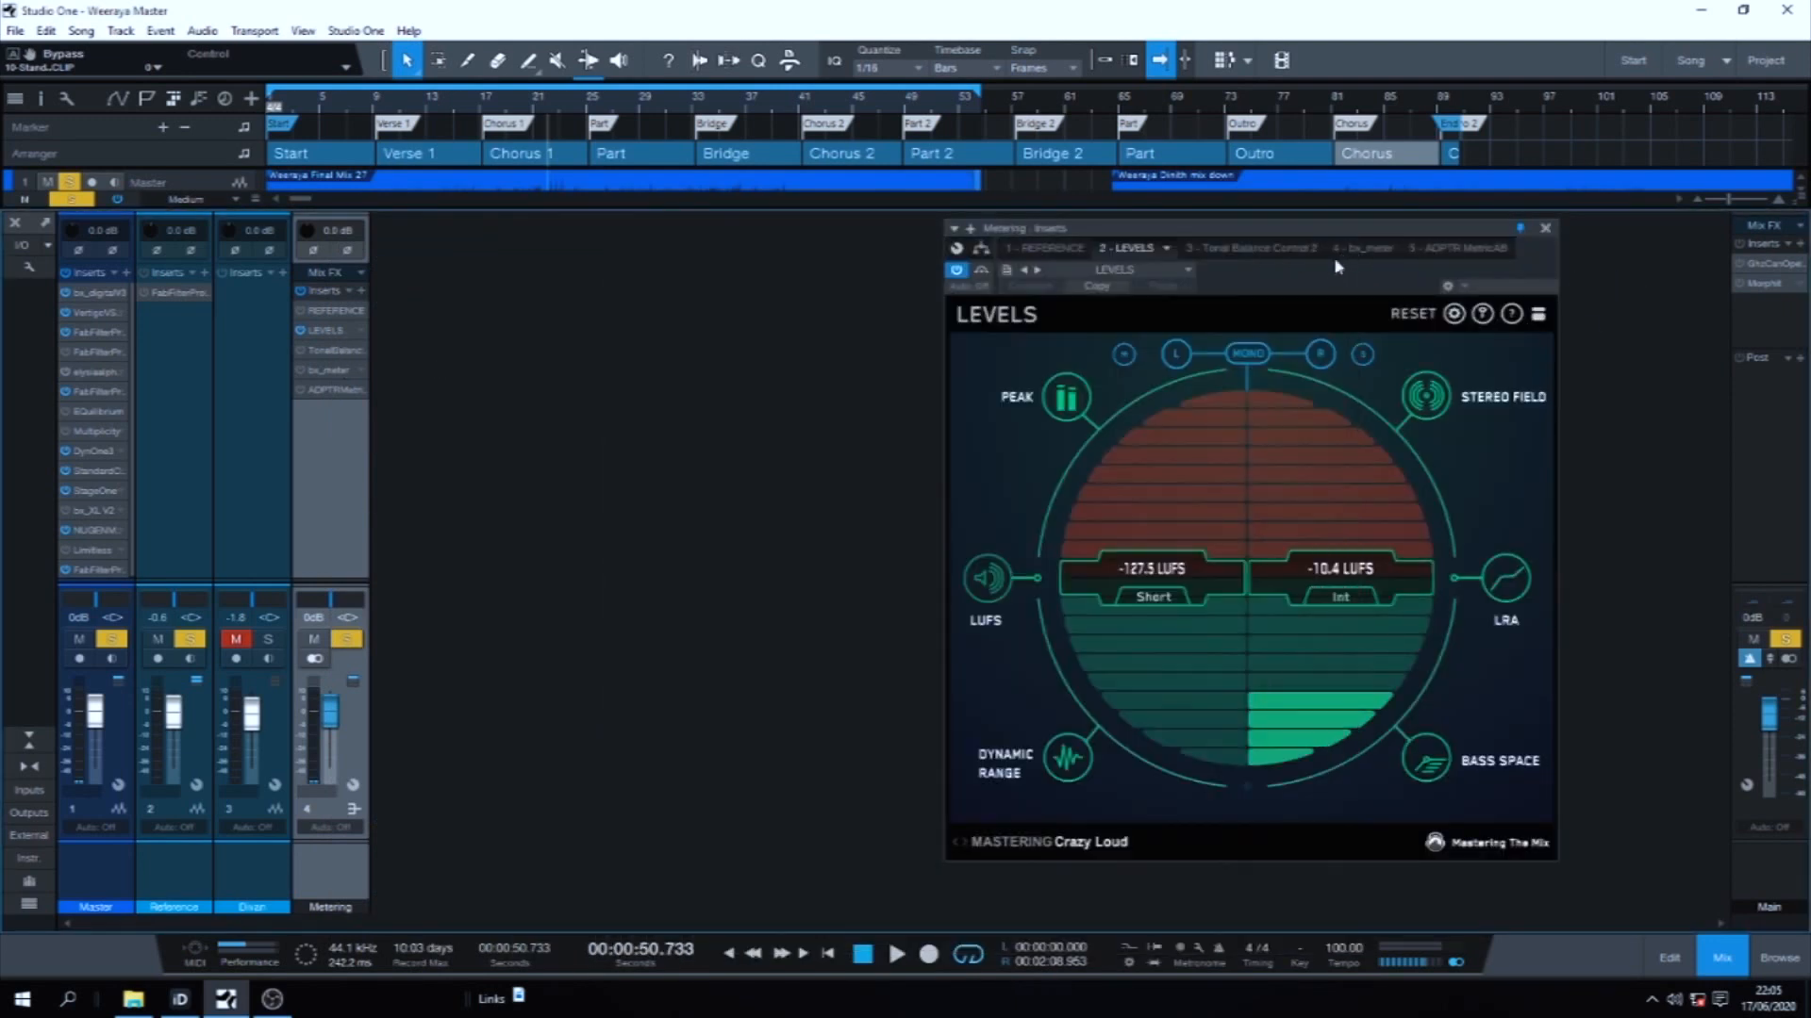
pyautogui.click(336, 351)
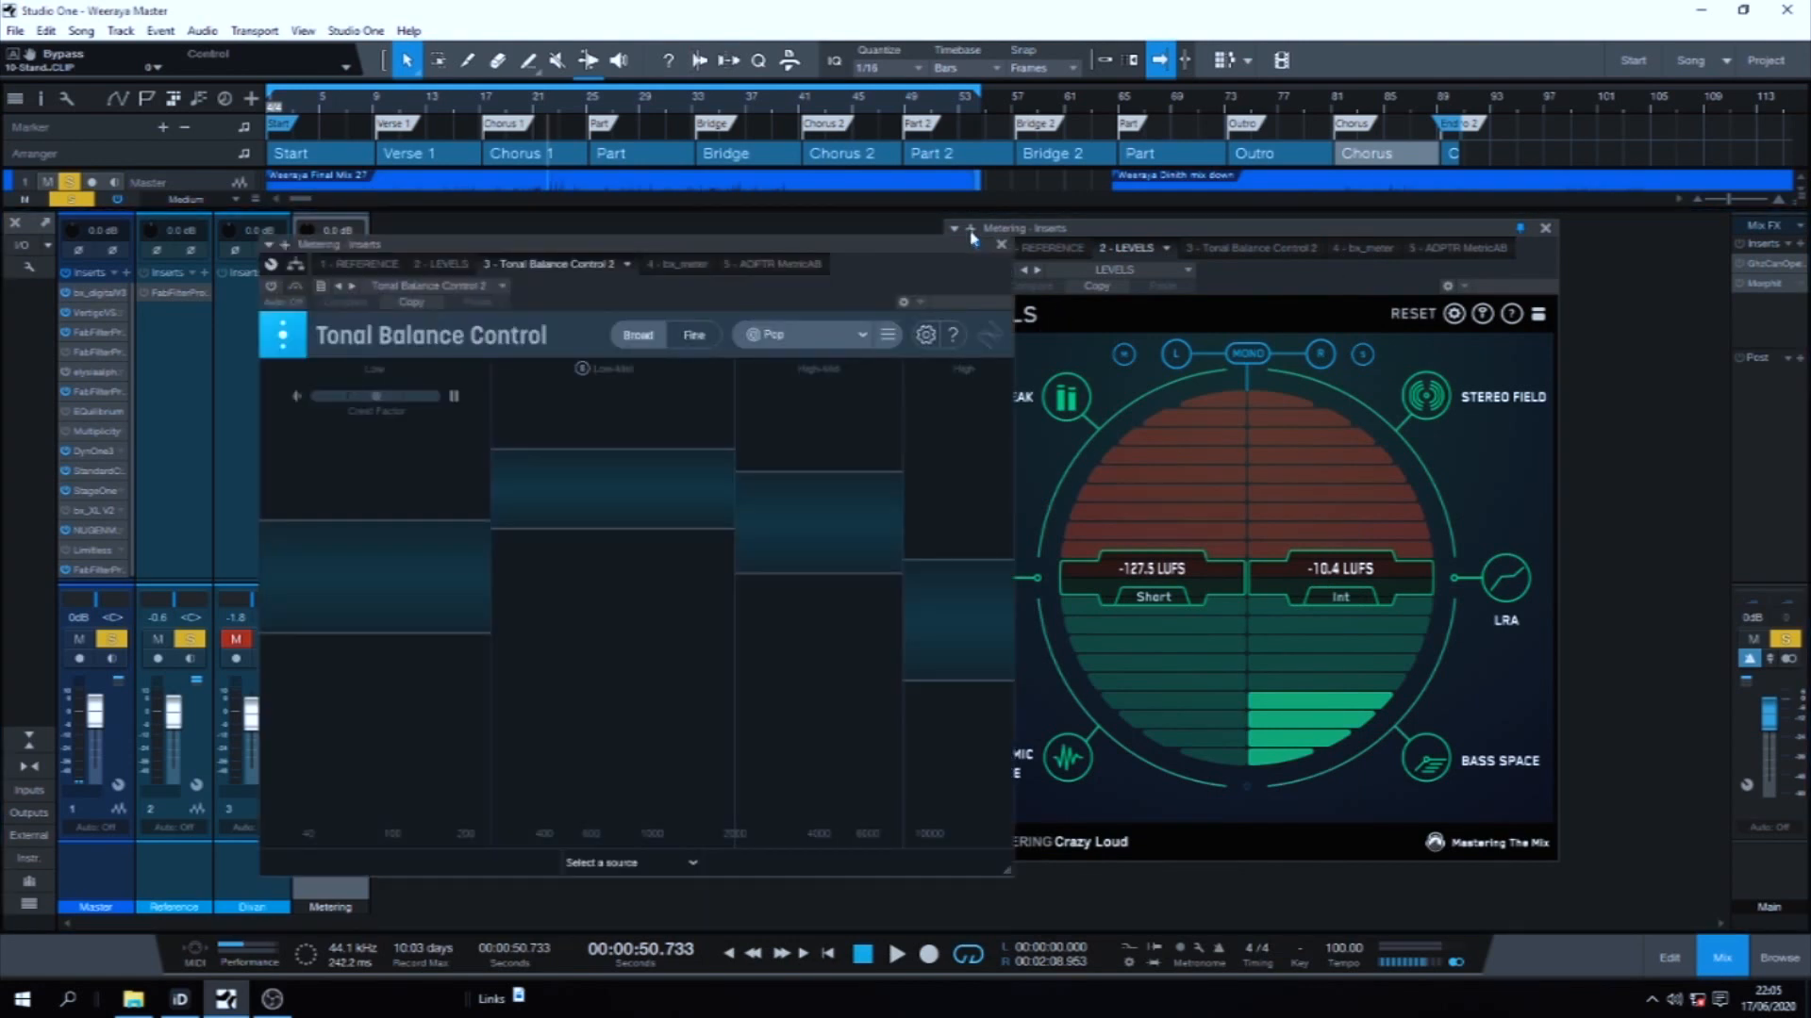
pyautogui.click(1001, 245)
pyautogui.click(1545, 228)
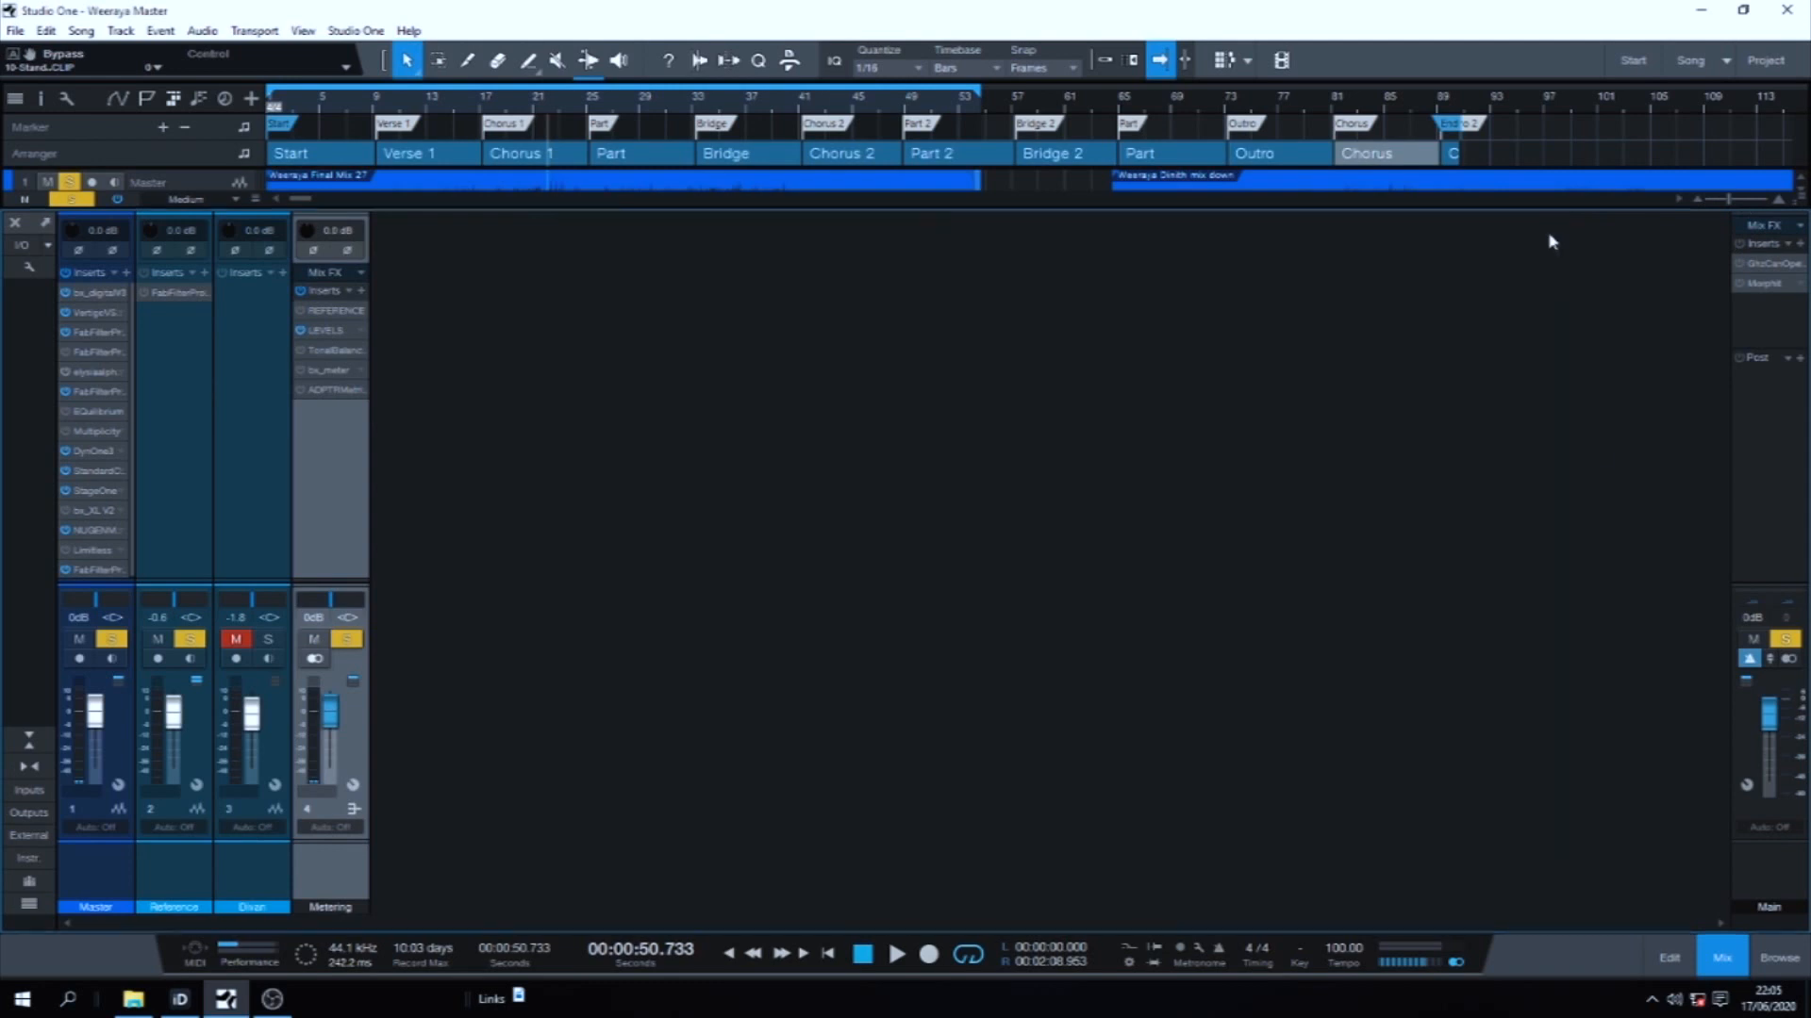
pyautogui.click(1723, 959)
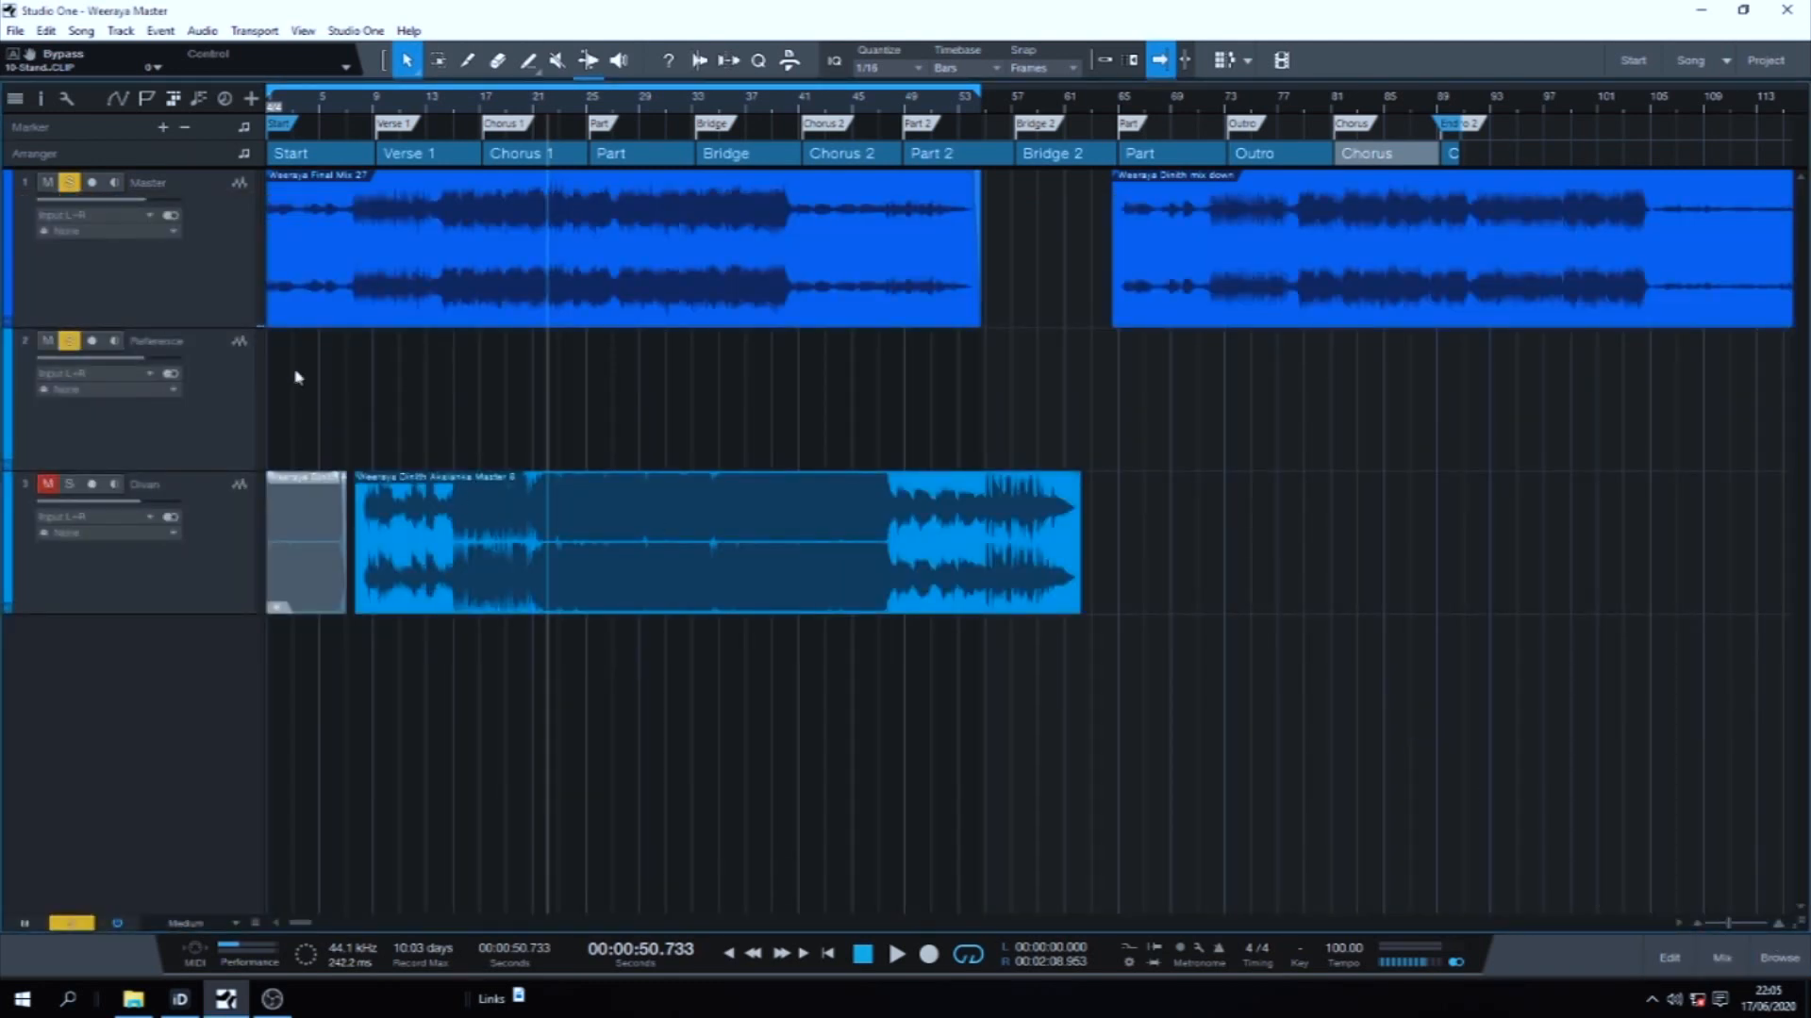
# Step: Select the Master track, then enable its bx_digital V3 insert and open the plug-in from the mixer
pyautogui.click(220, 303)
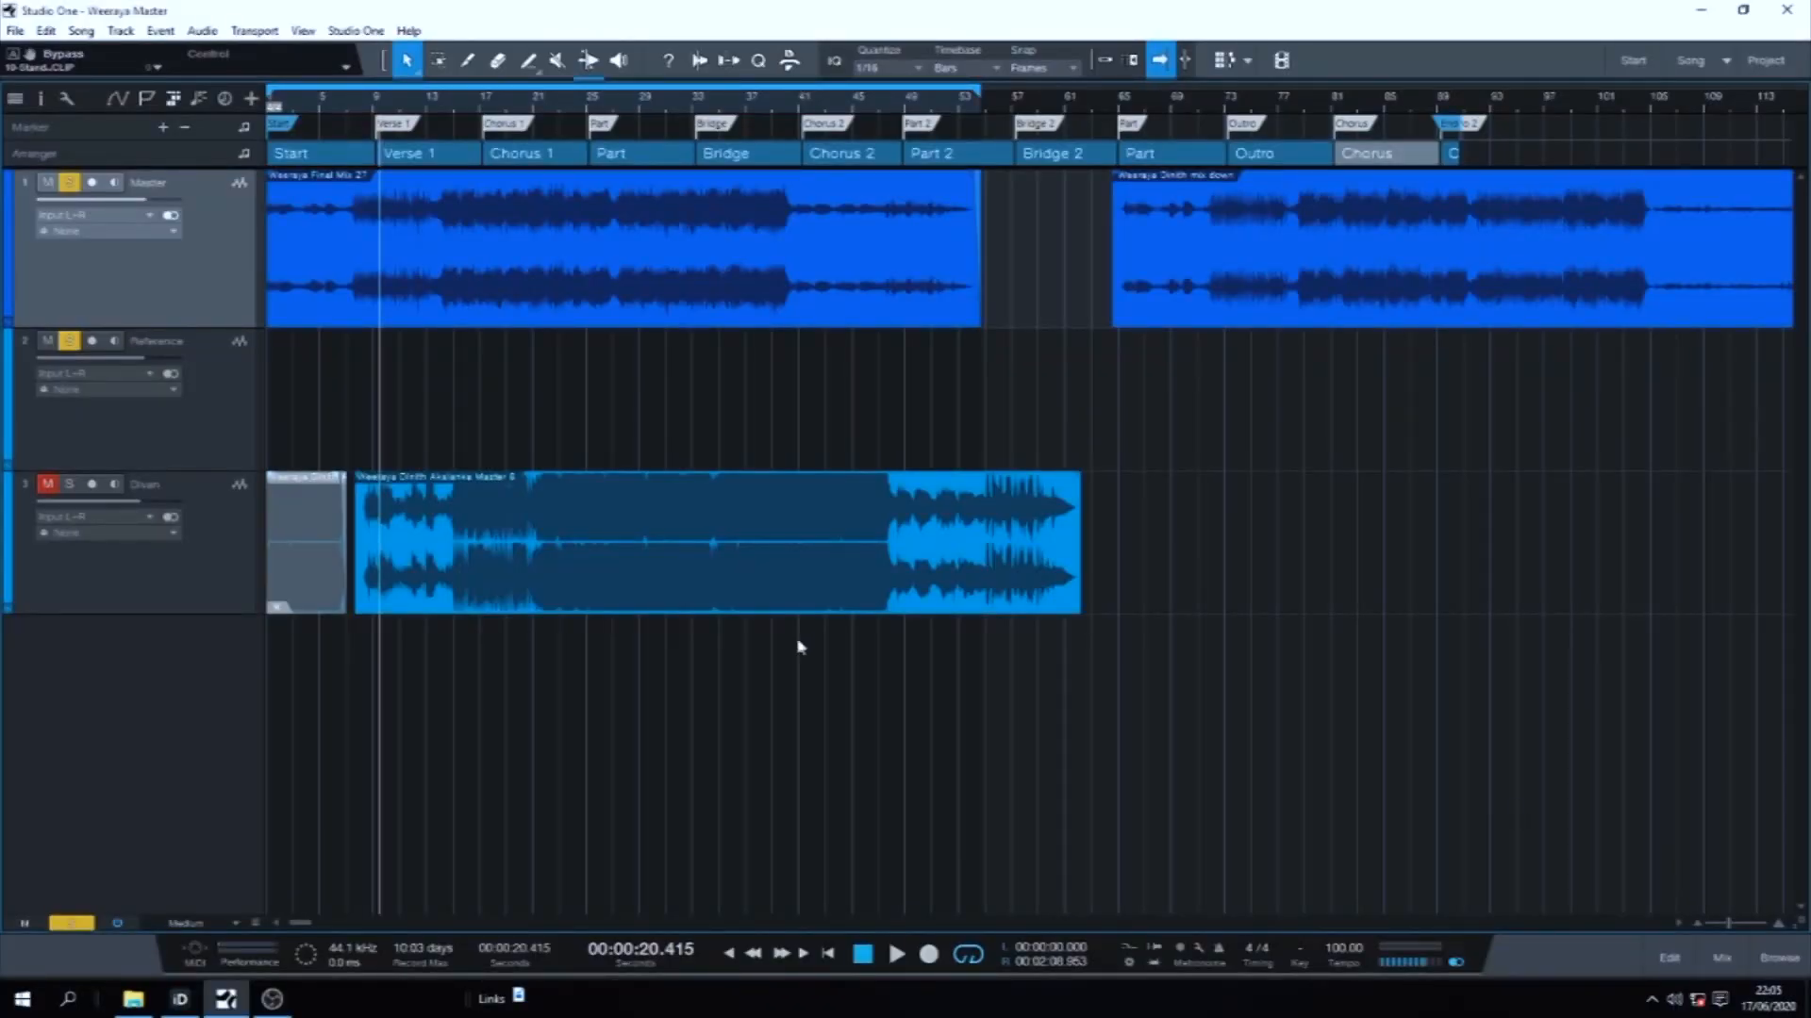
pyautogui.press('F3')
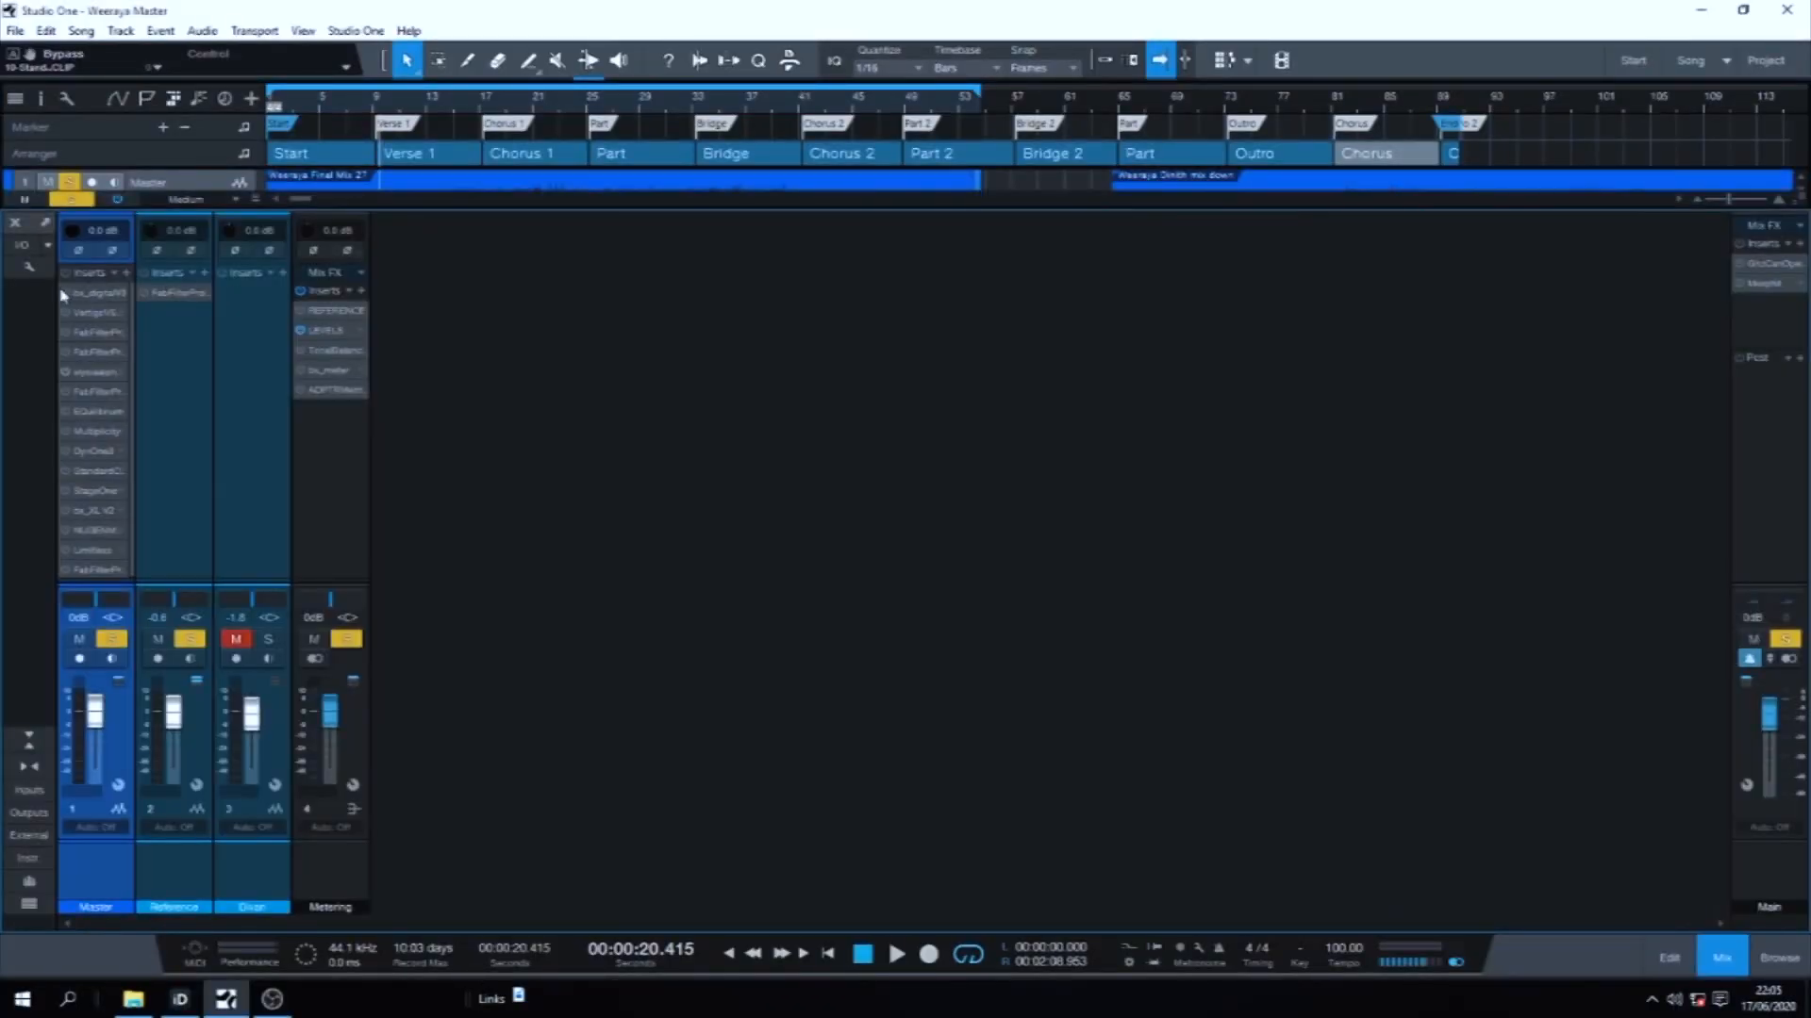
pyautogui.click(65, 293)
pyautogui.click(95, 298)
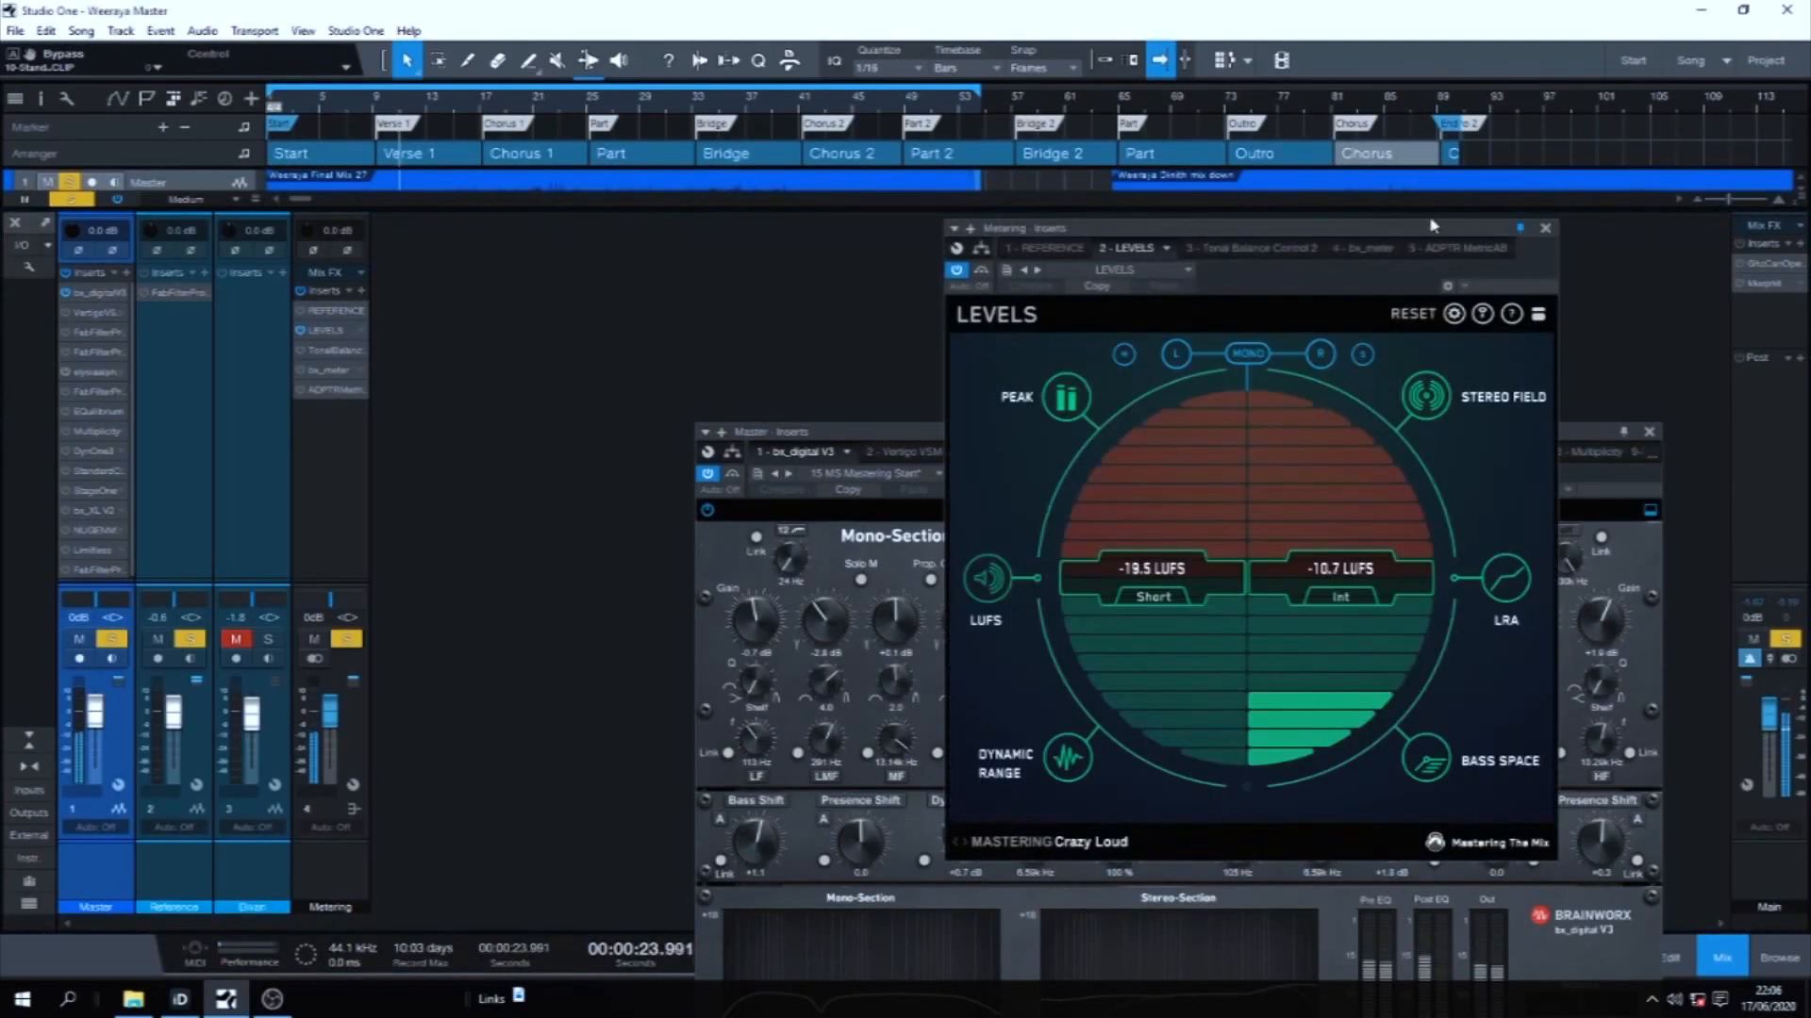
# Step: Audition the master in mono through LEVELS, arranging the LEVELS and bx_digital V3 windows so both are reachable
pyautogui.moveTo(1422, 231); pyautogui.dragTo(1438, 147)
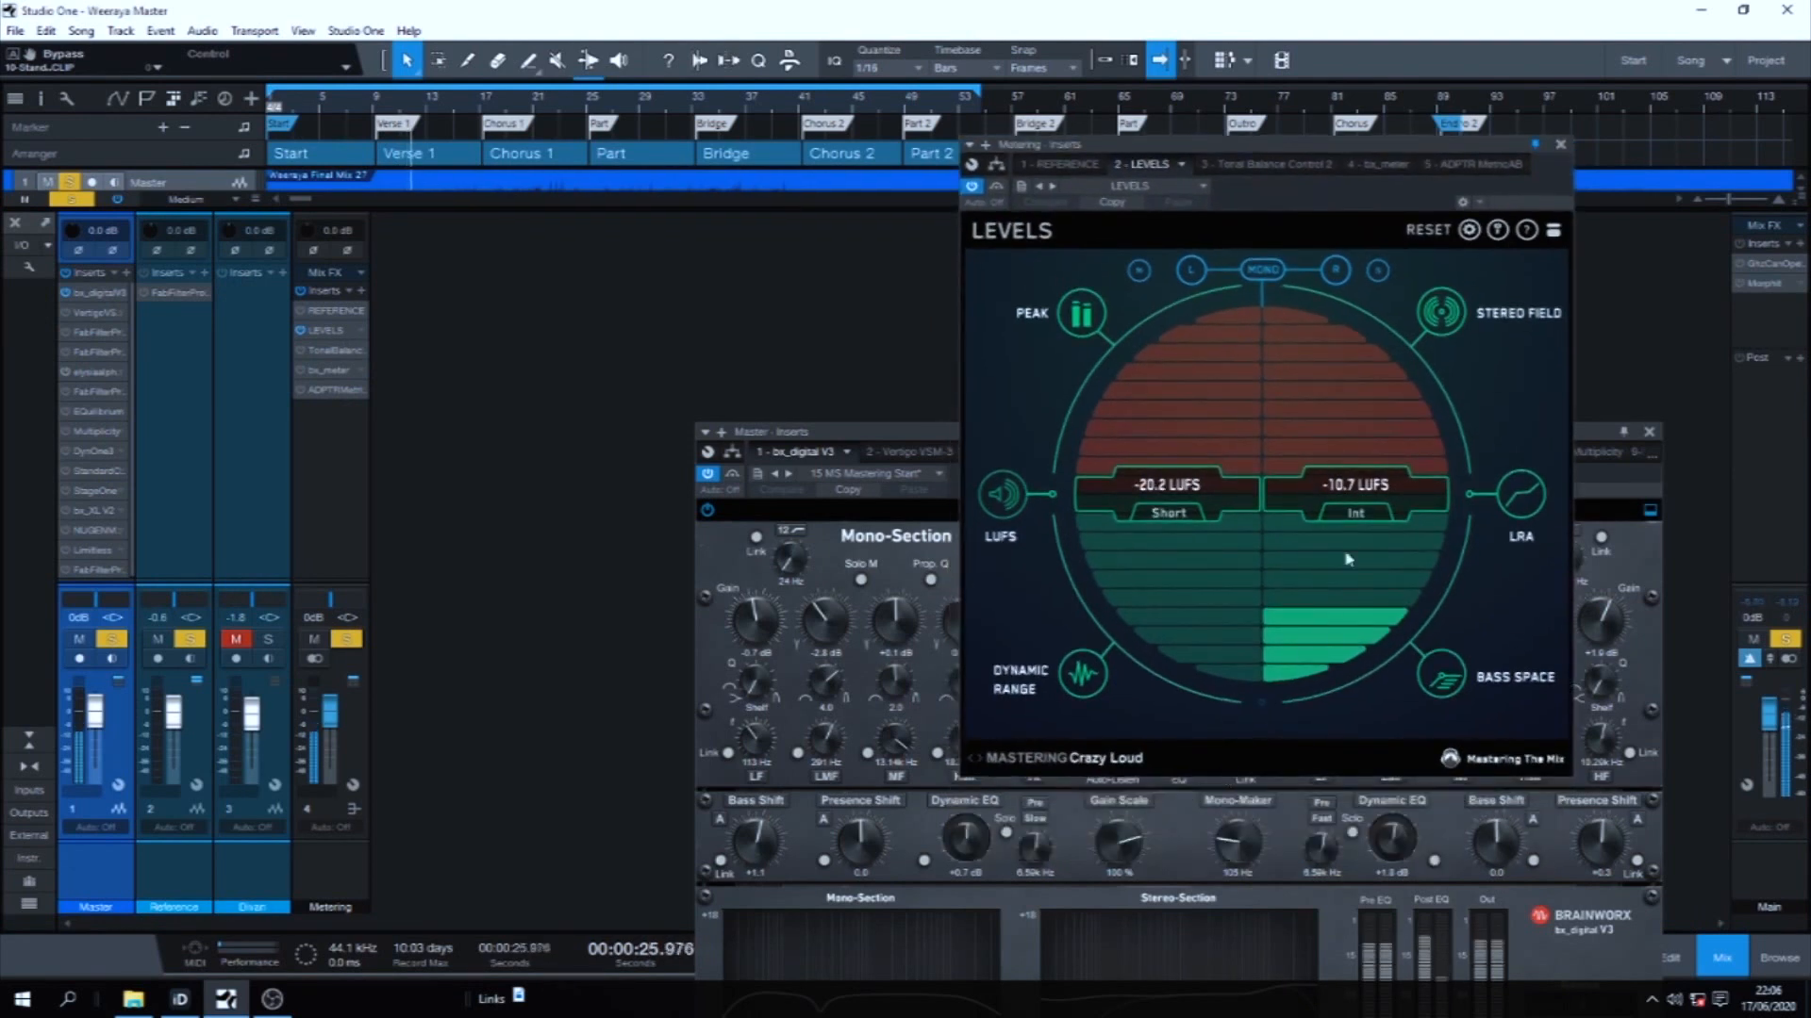
pyautogui.click(1265, 270)
pyautogui.moveTo(934, 434); pyautogui.dragTo(928, 270)
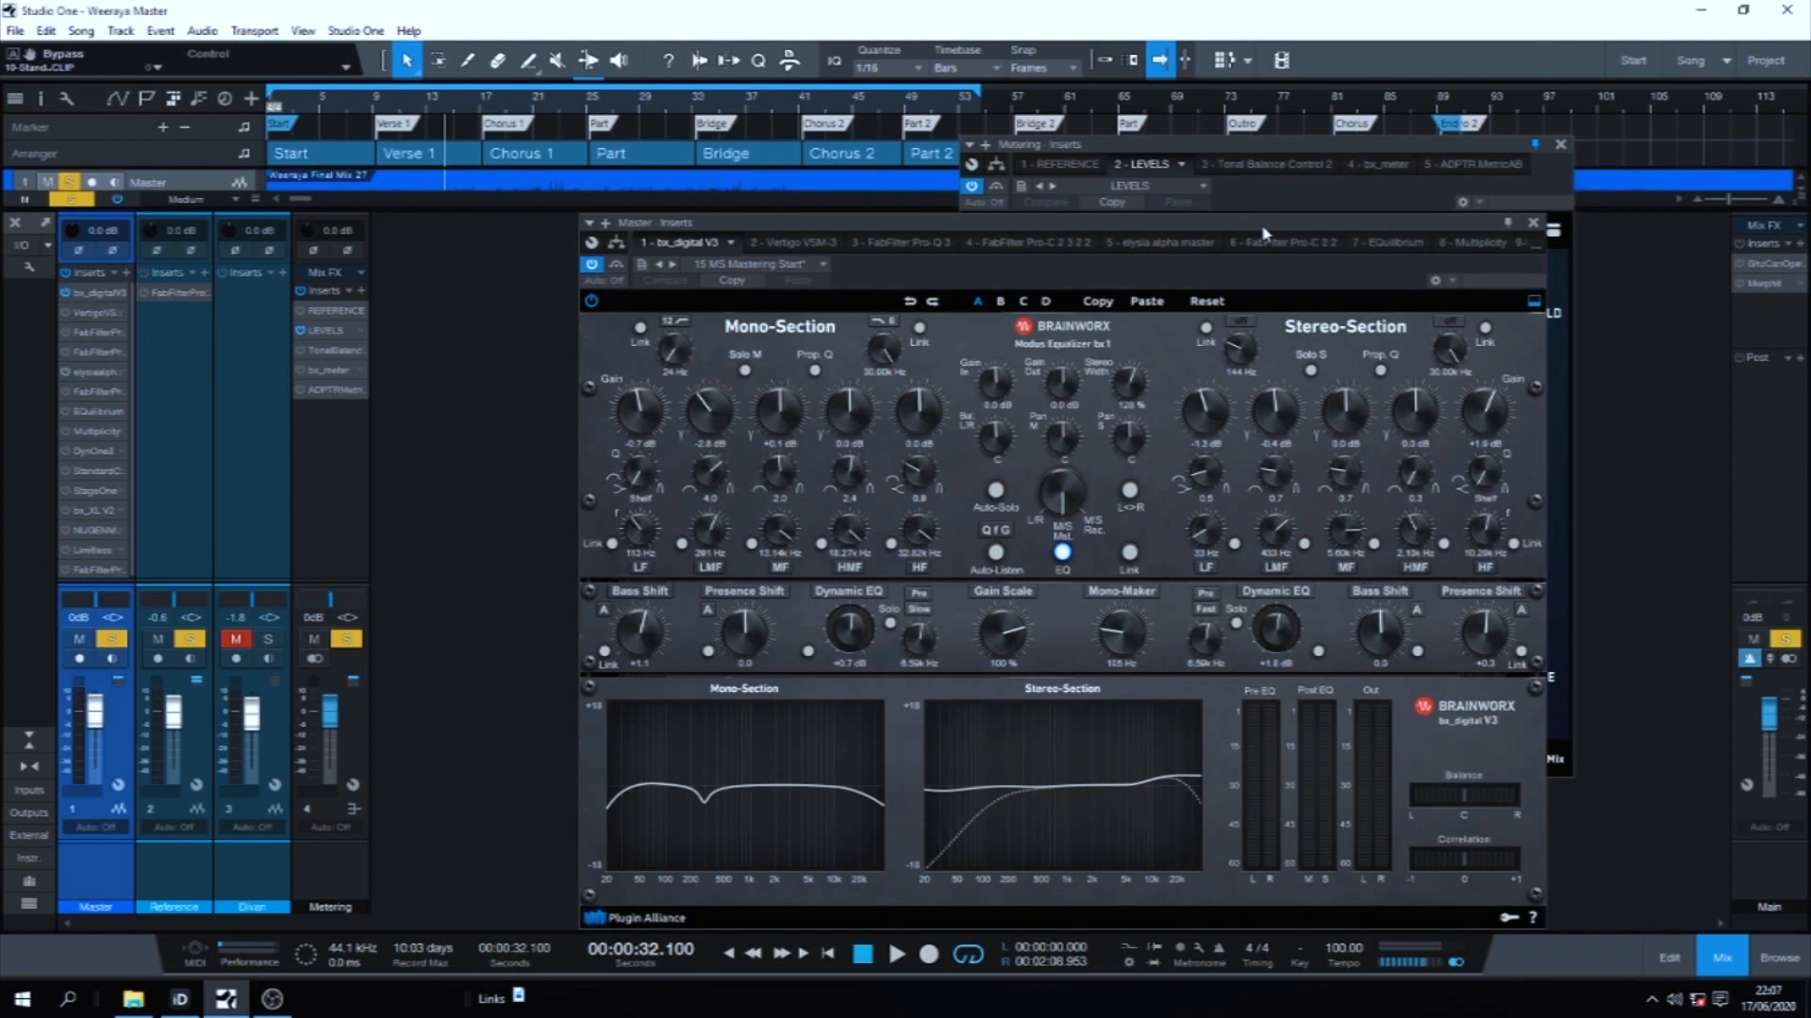
pyautogui.click(1298, 158)
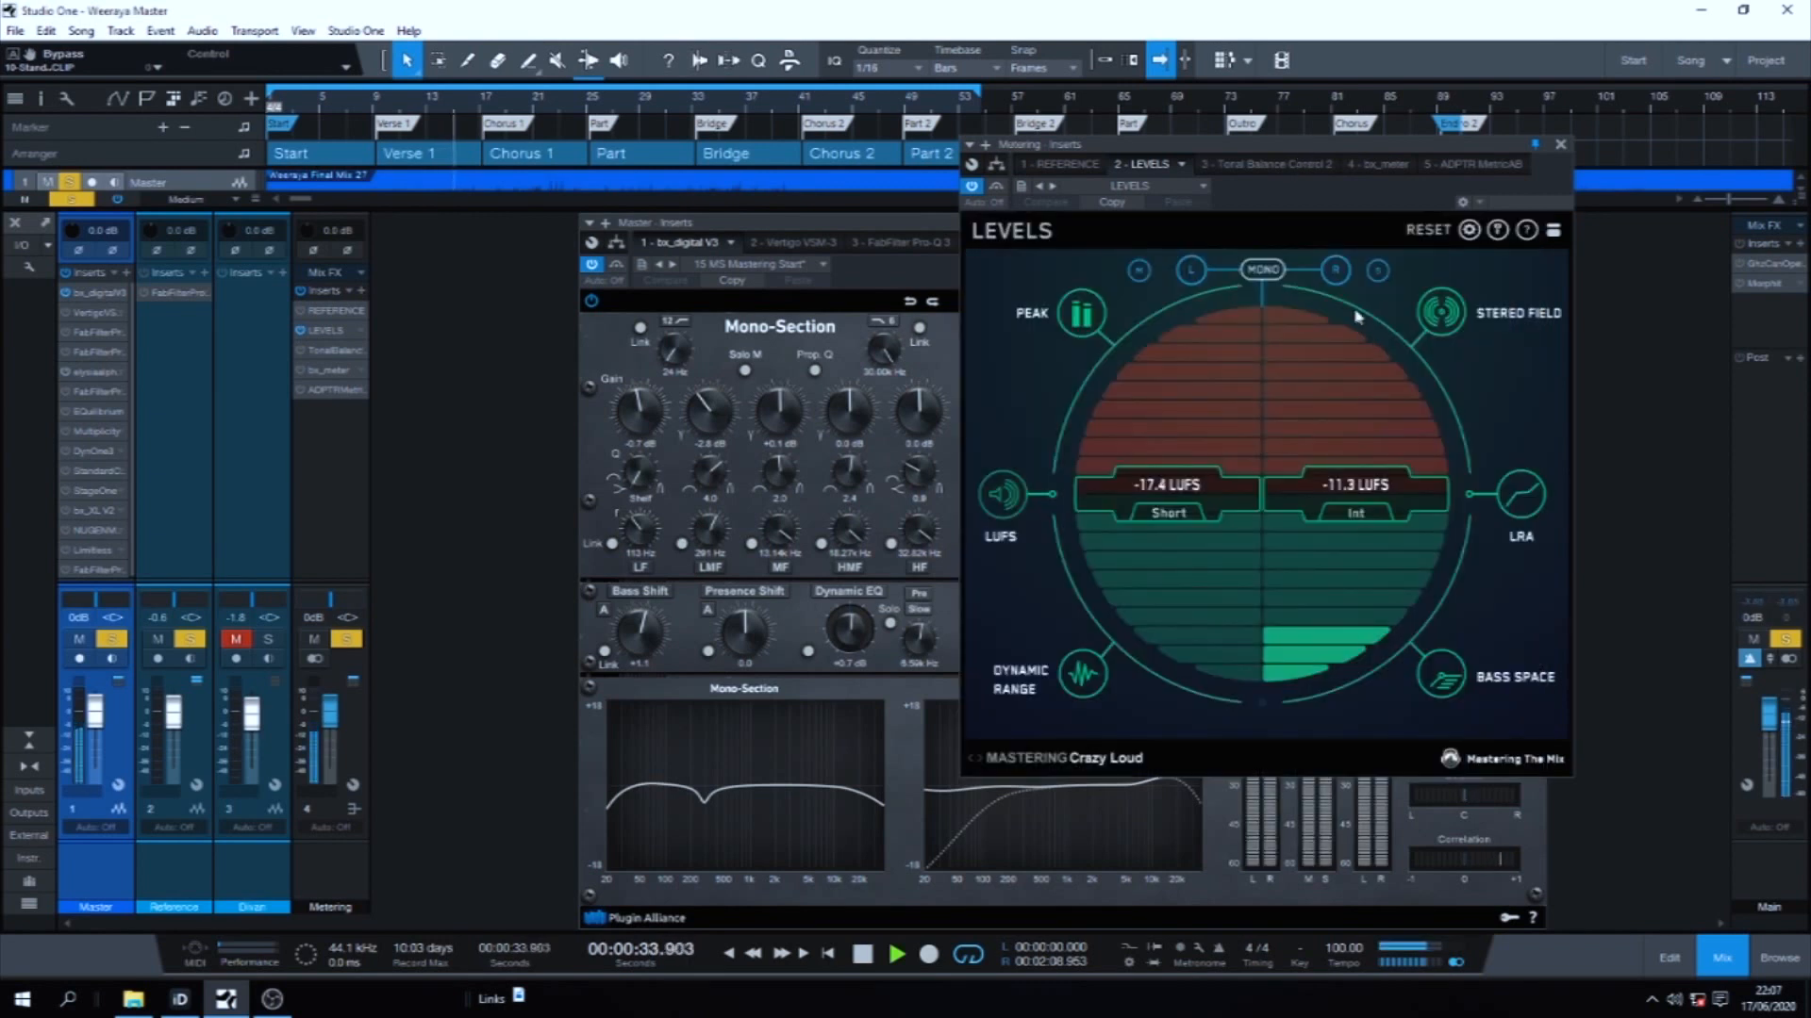
pyautogui.click(829, 705)
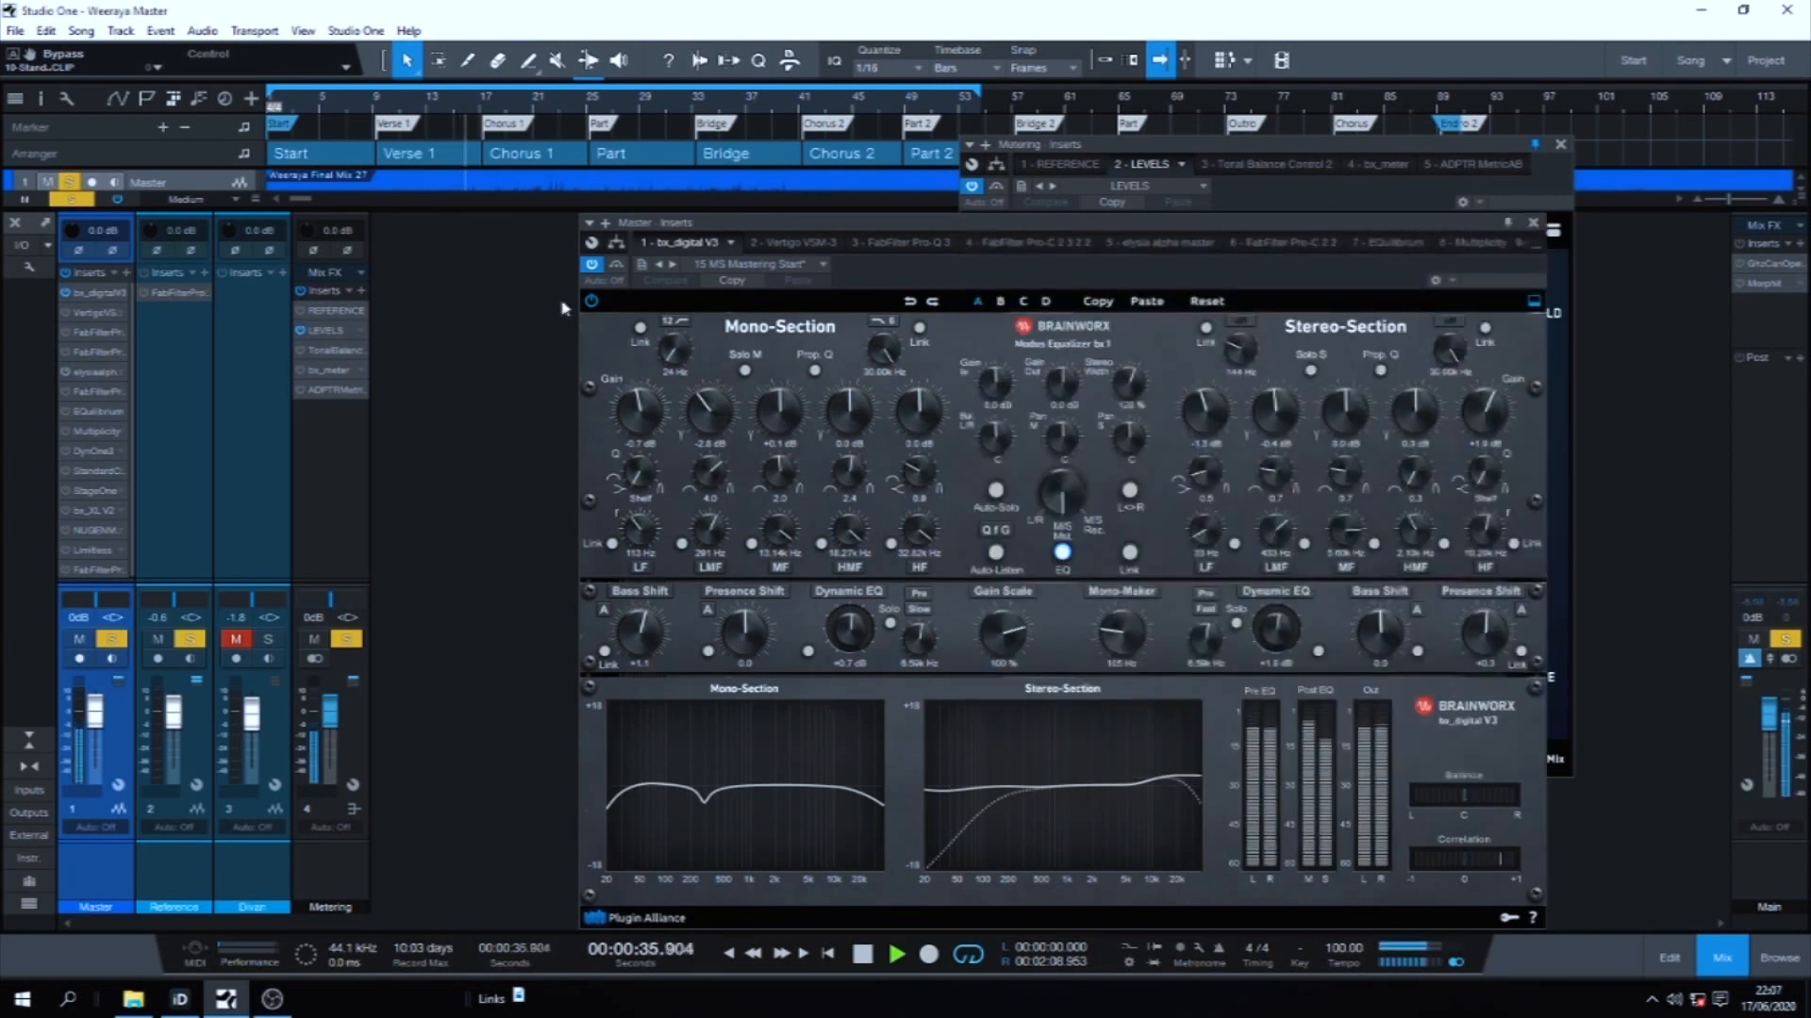
# Step: Compare the master during playback with bx_digital V3 bypassed and active, using the plug-in's own bypass
pyautogui.press('space')
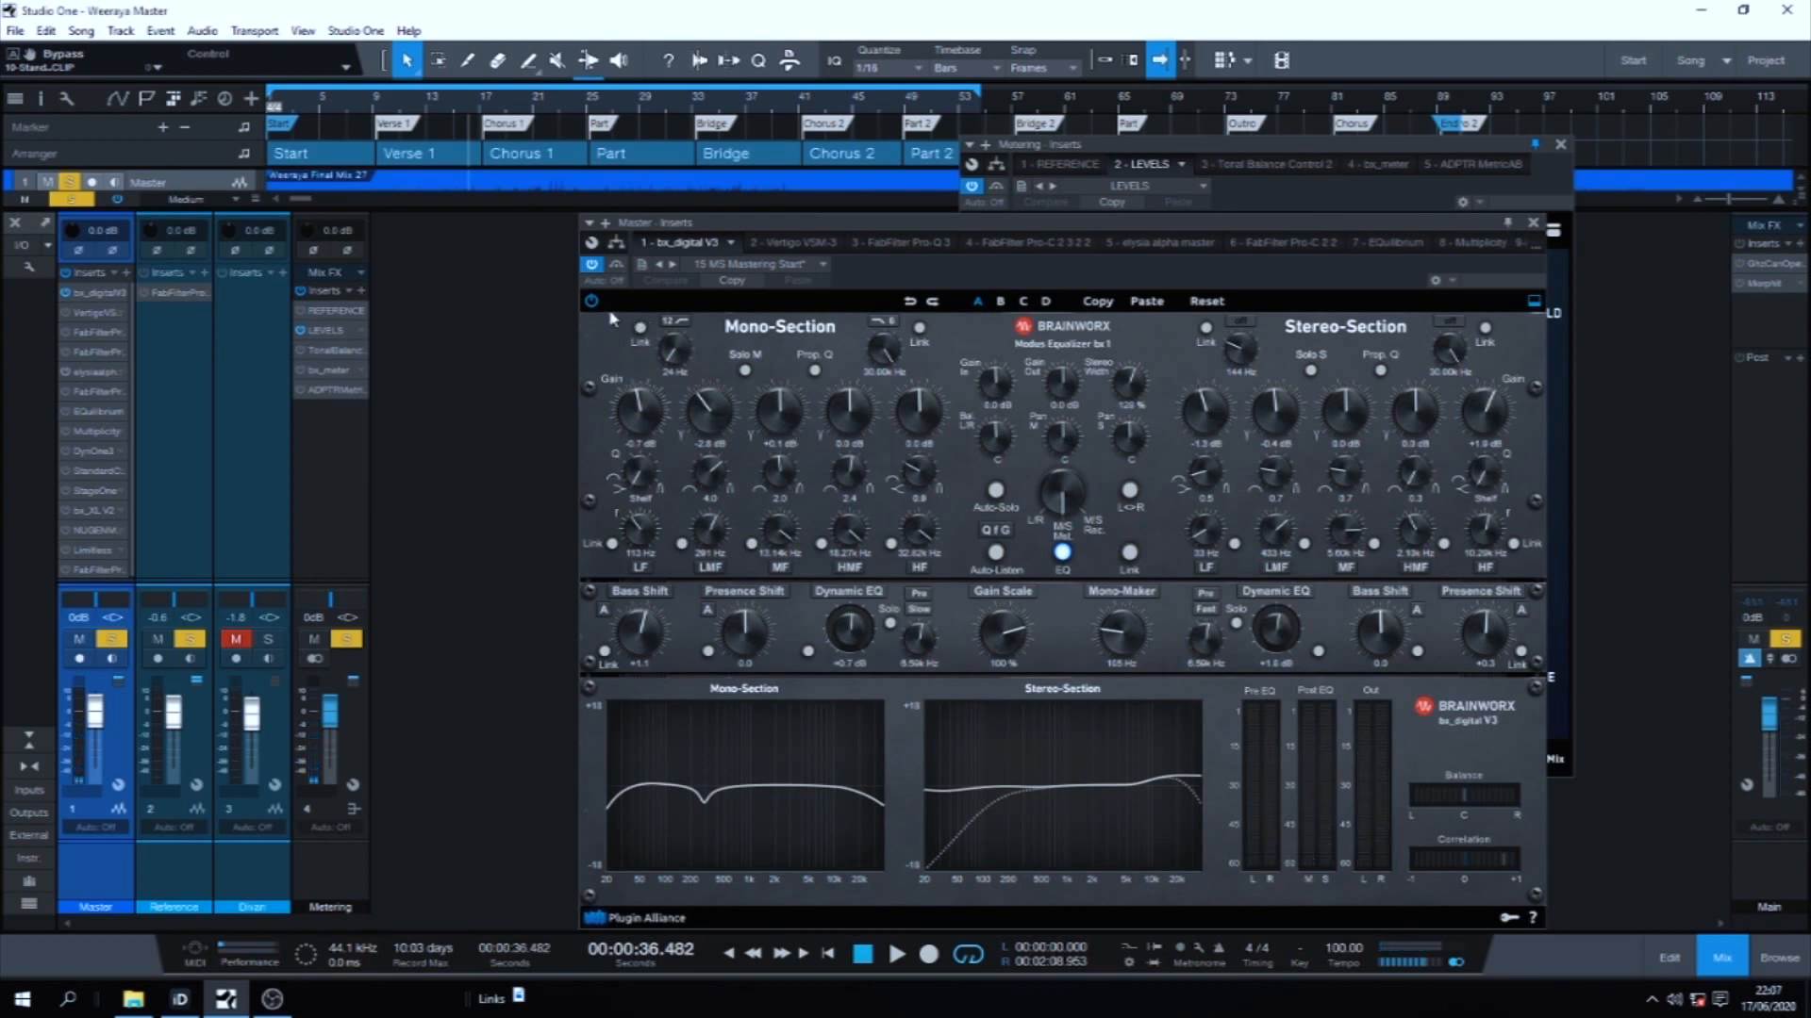
pyautogui.press('space')
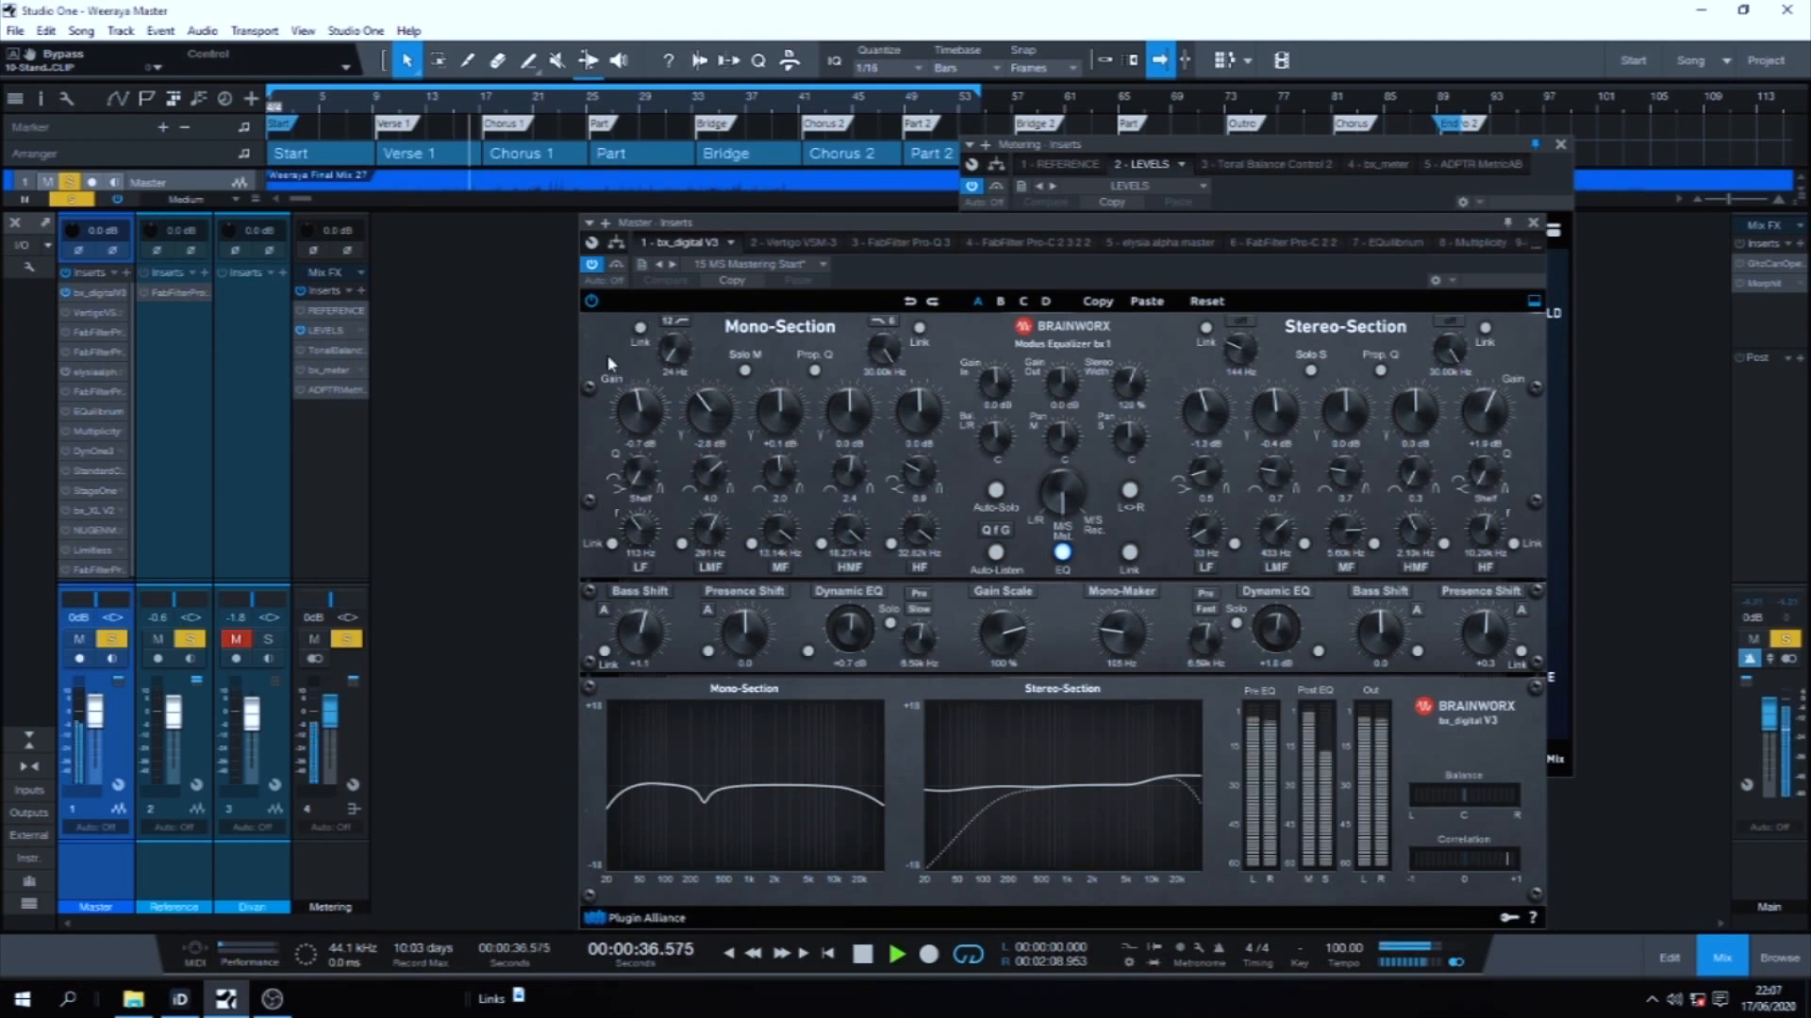
pyautogui.click(592, 301)
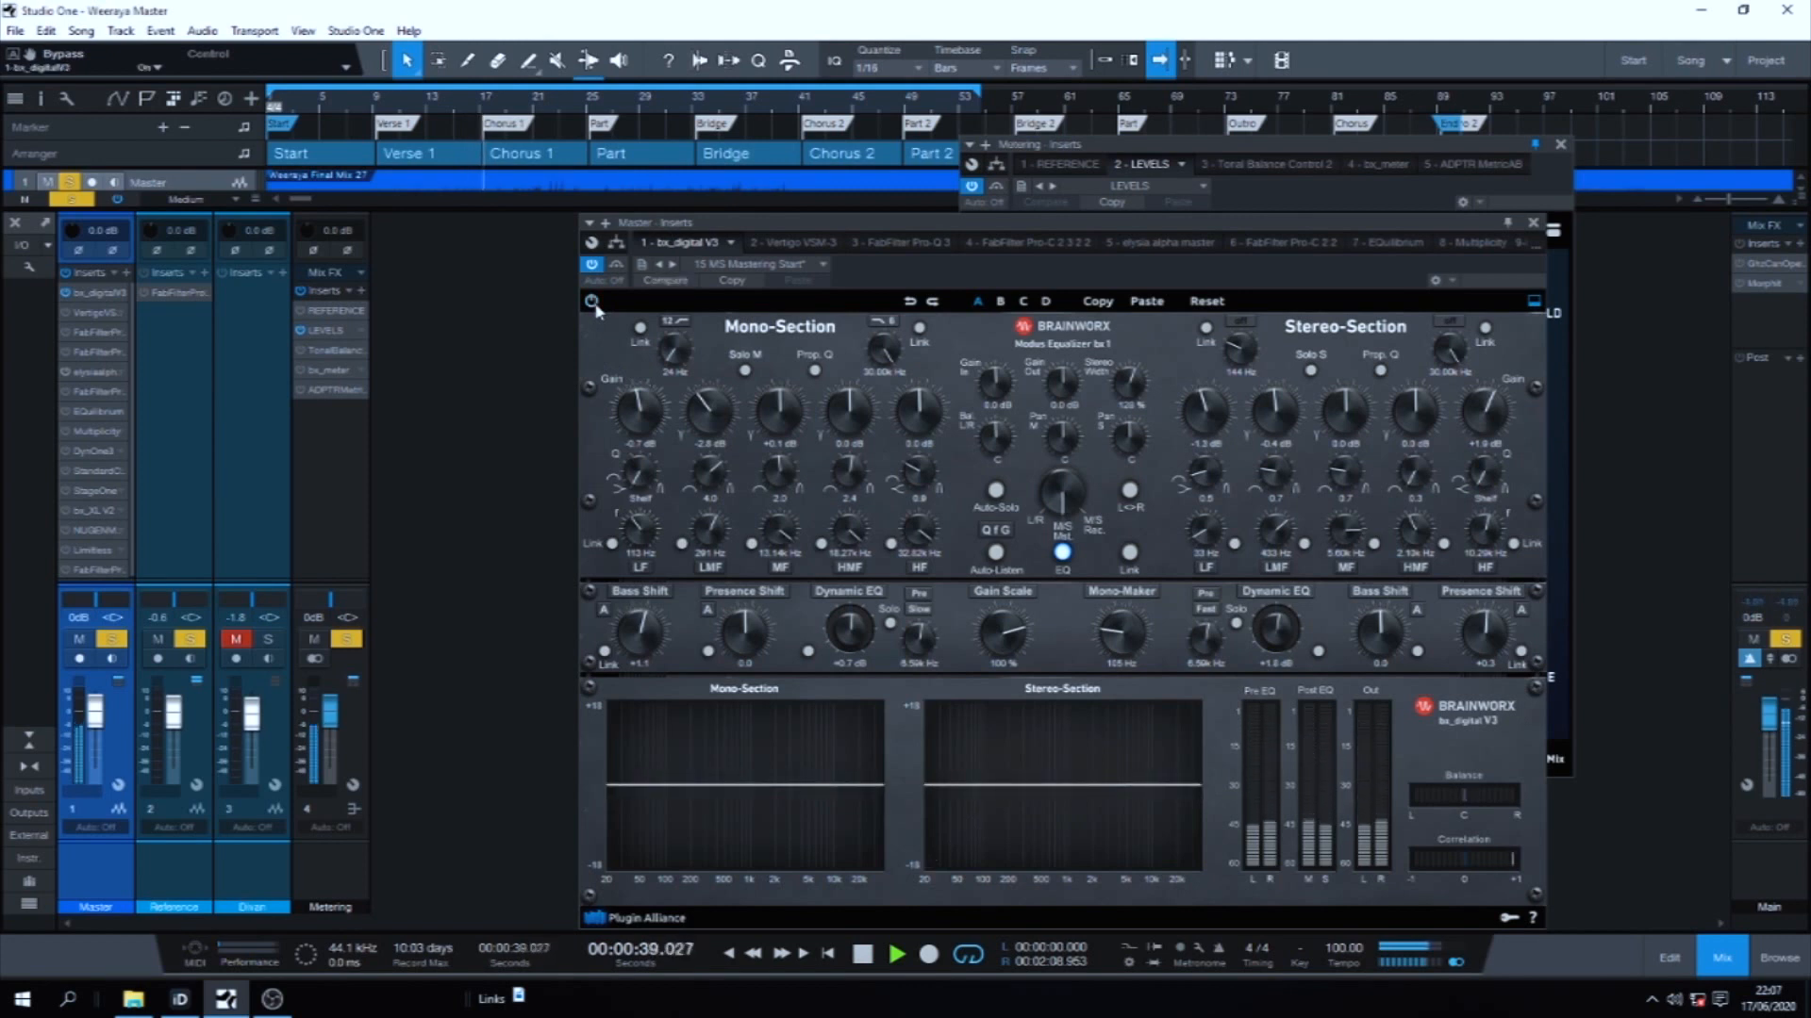
pyautogui.click(592, 302)
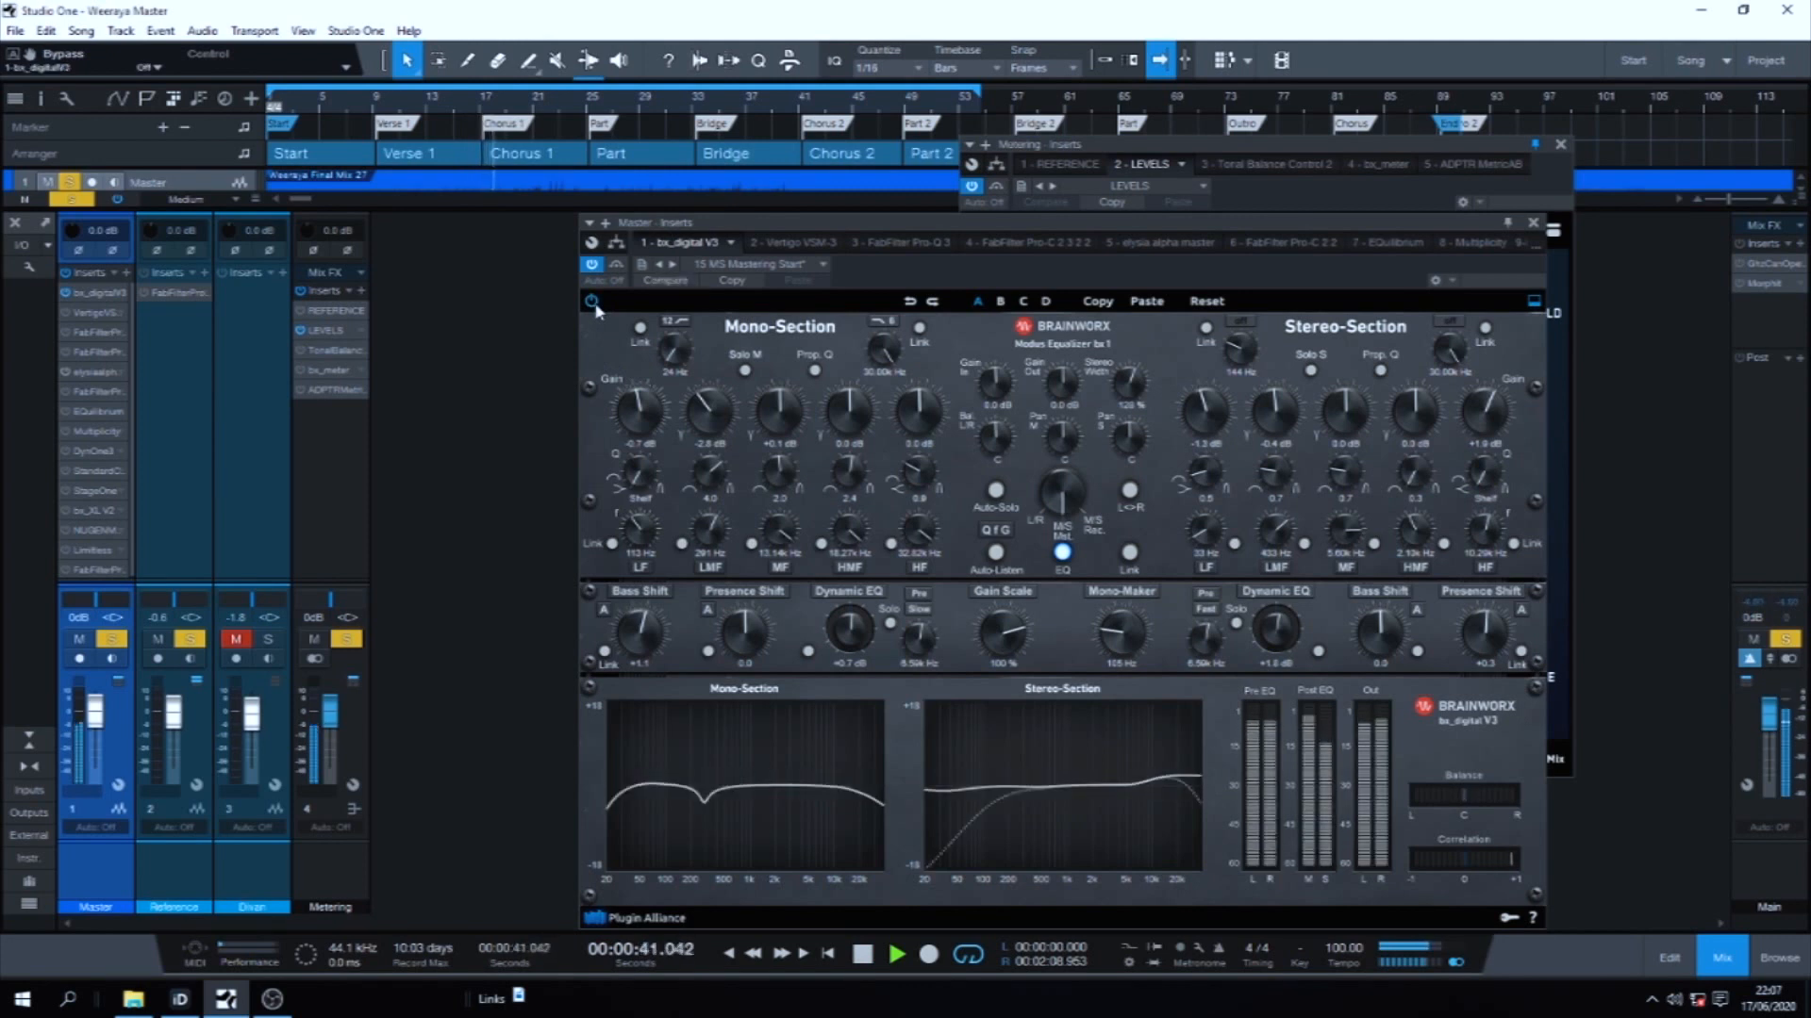
pyautogui.click(593, 303)
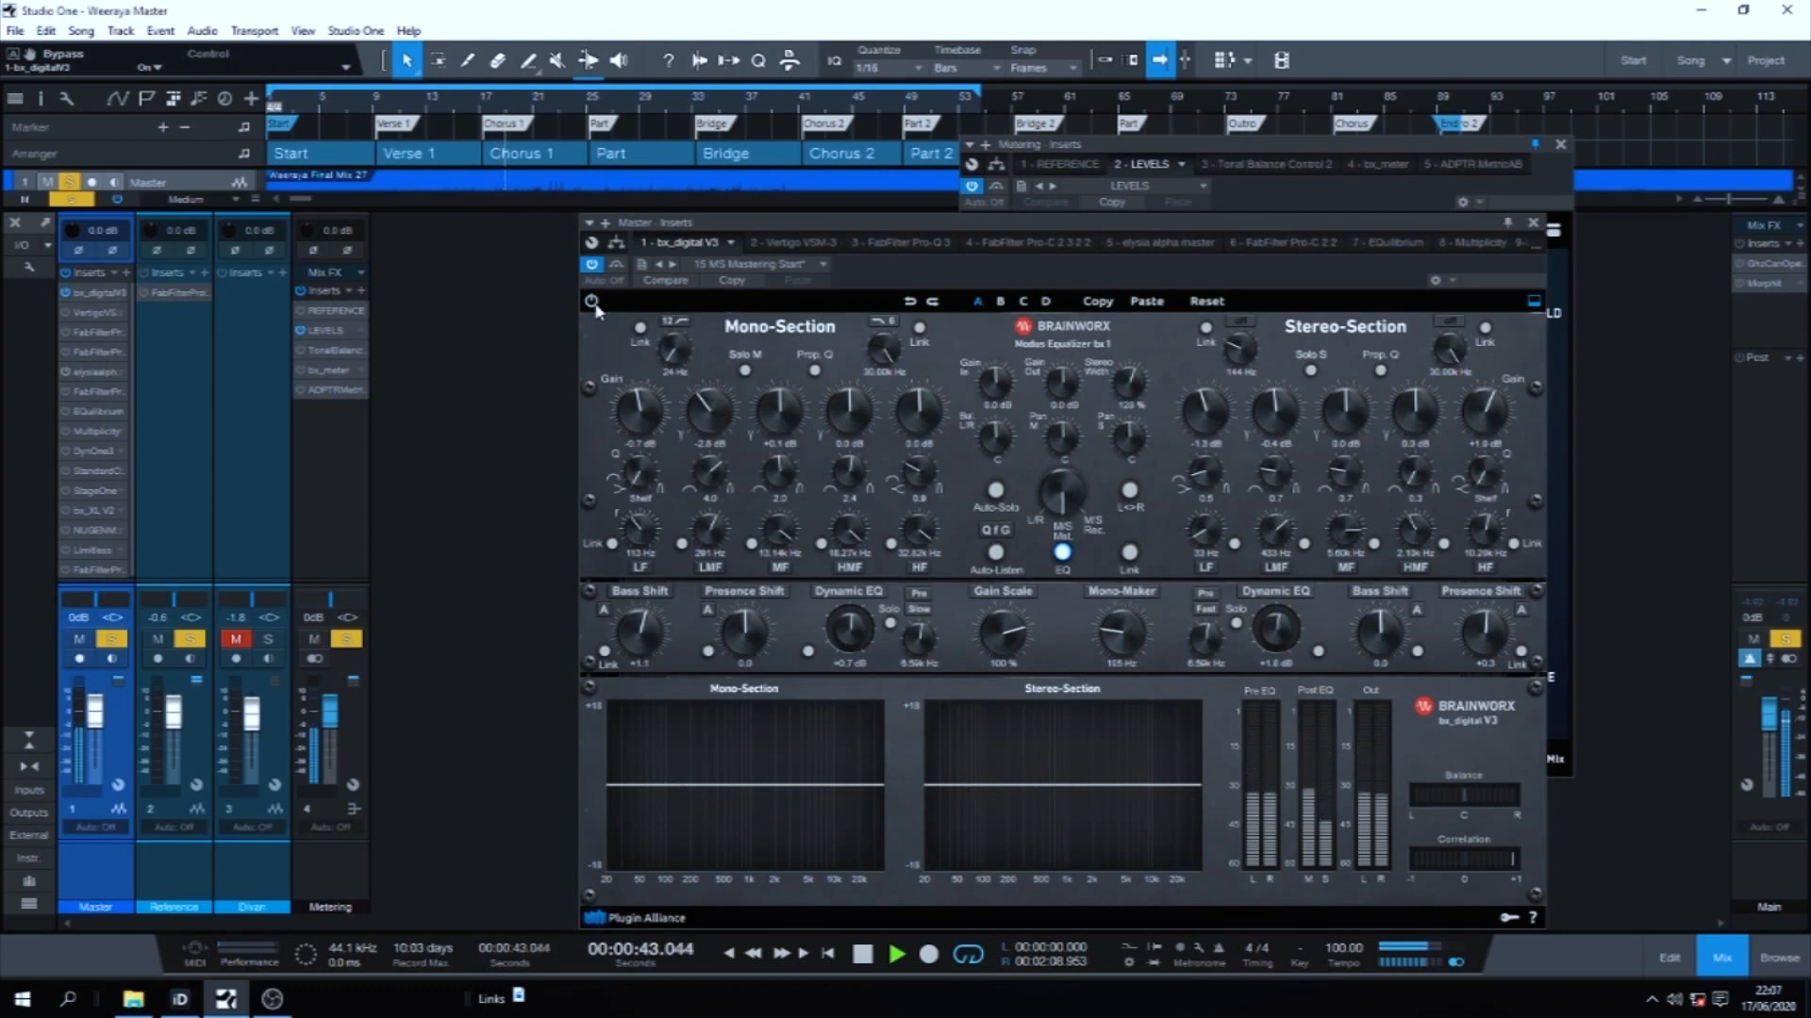
pyautogui.click(592, 302)
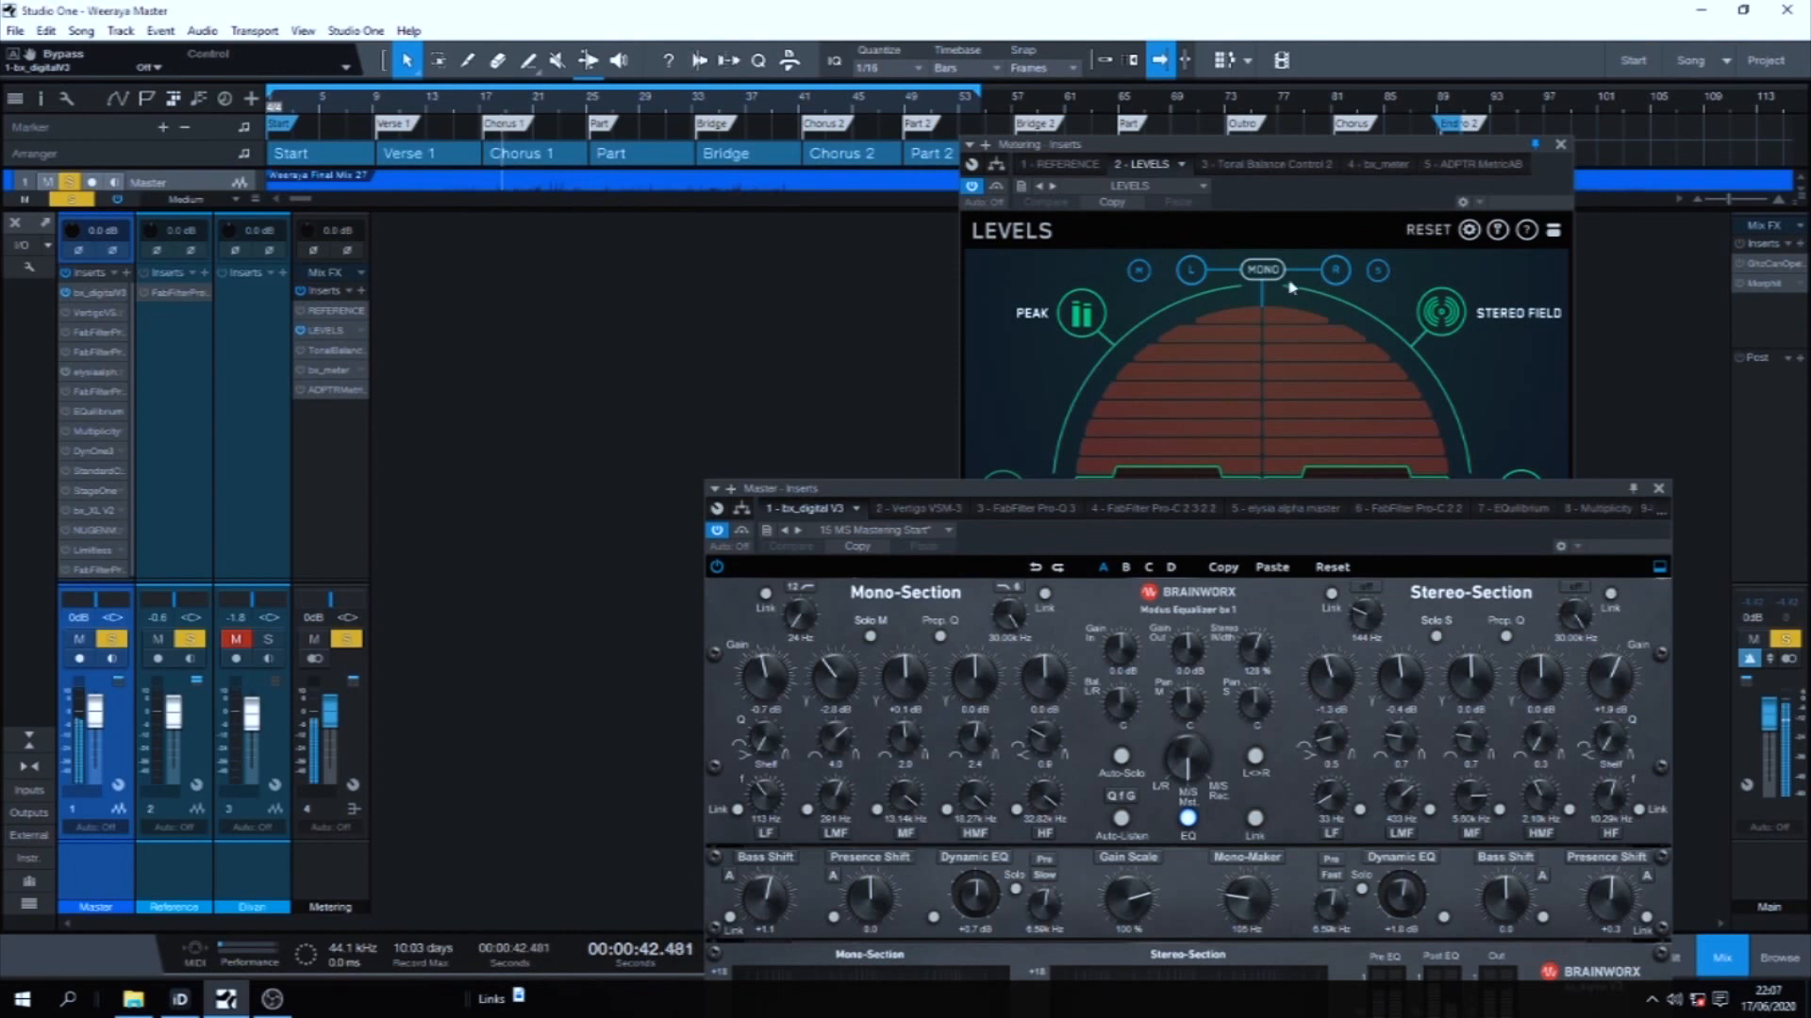
# Step: Switch LEVELS monitoring from mono to the side signal and reposition the bx_digital V3 window to show its full interface
pyautogui.click(1268, 274)
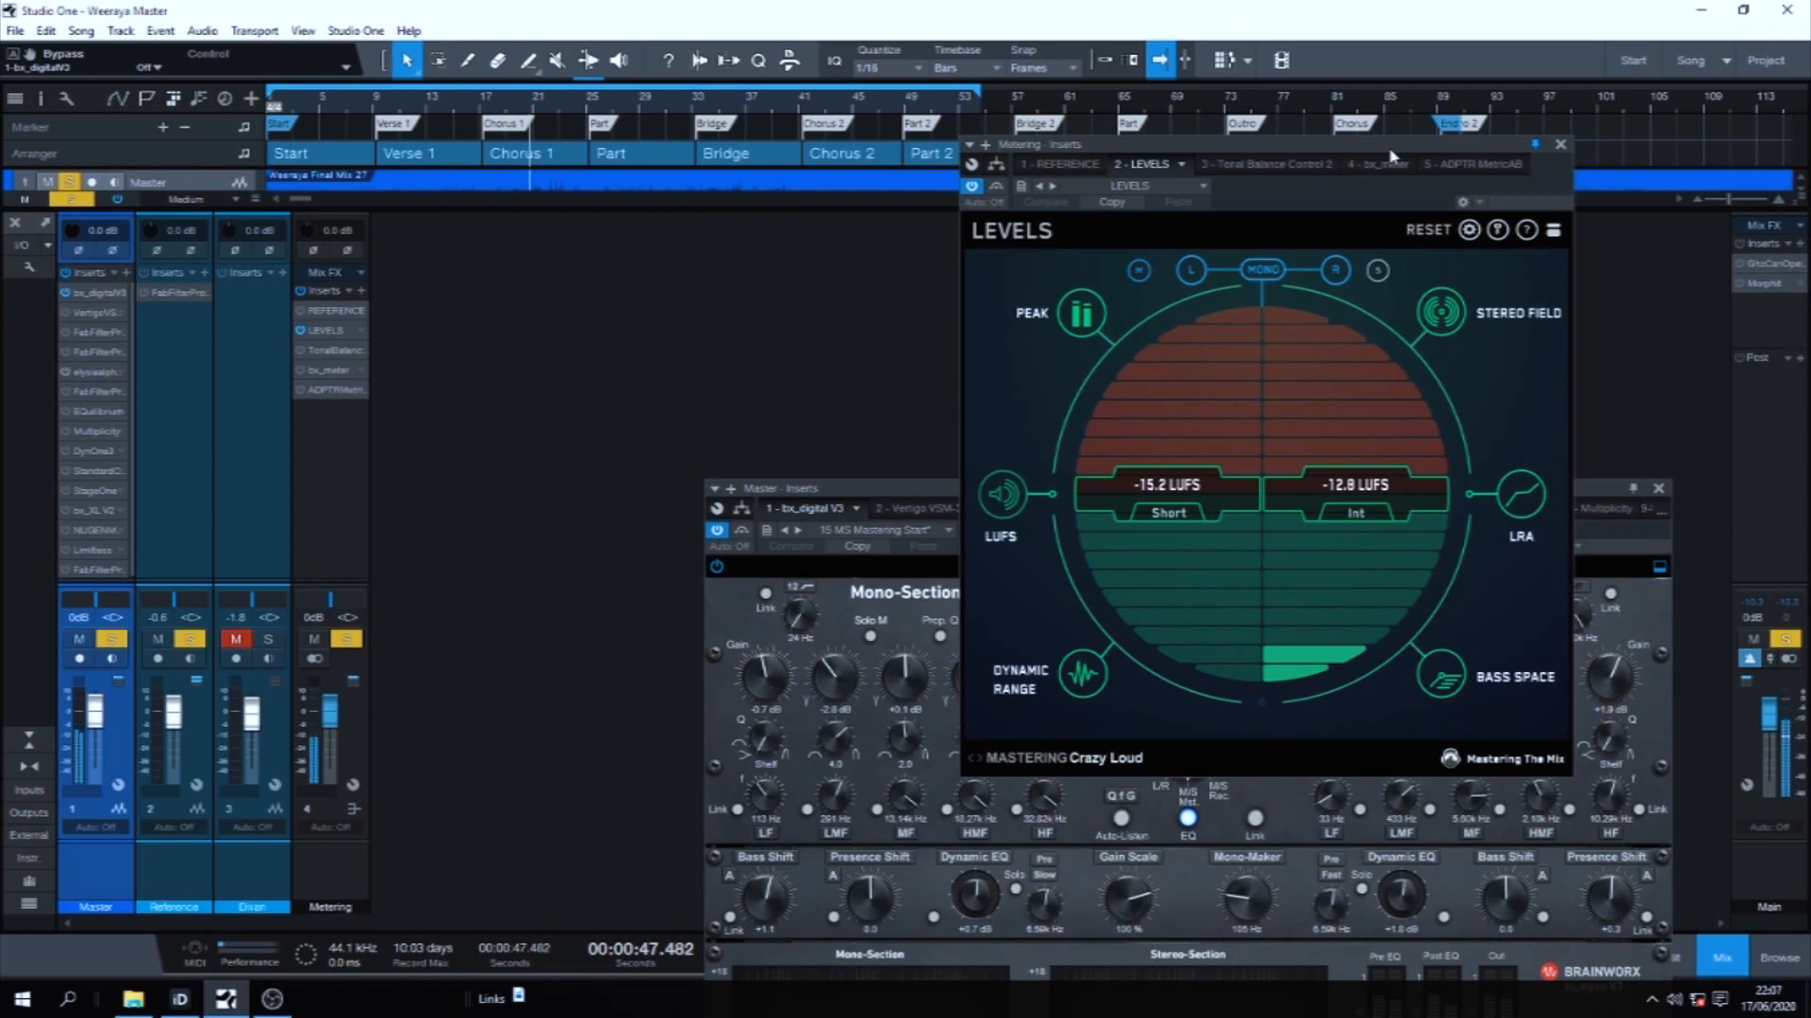
pyautogui.click(910, 493)
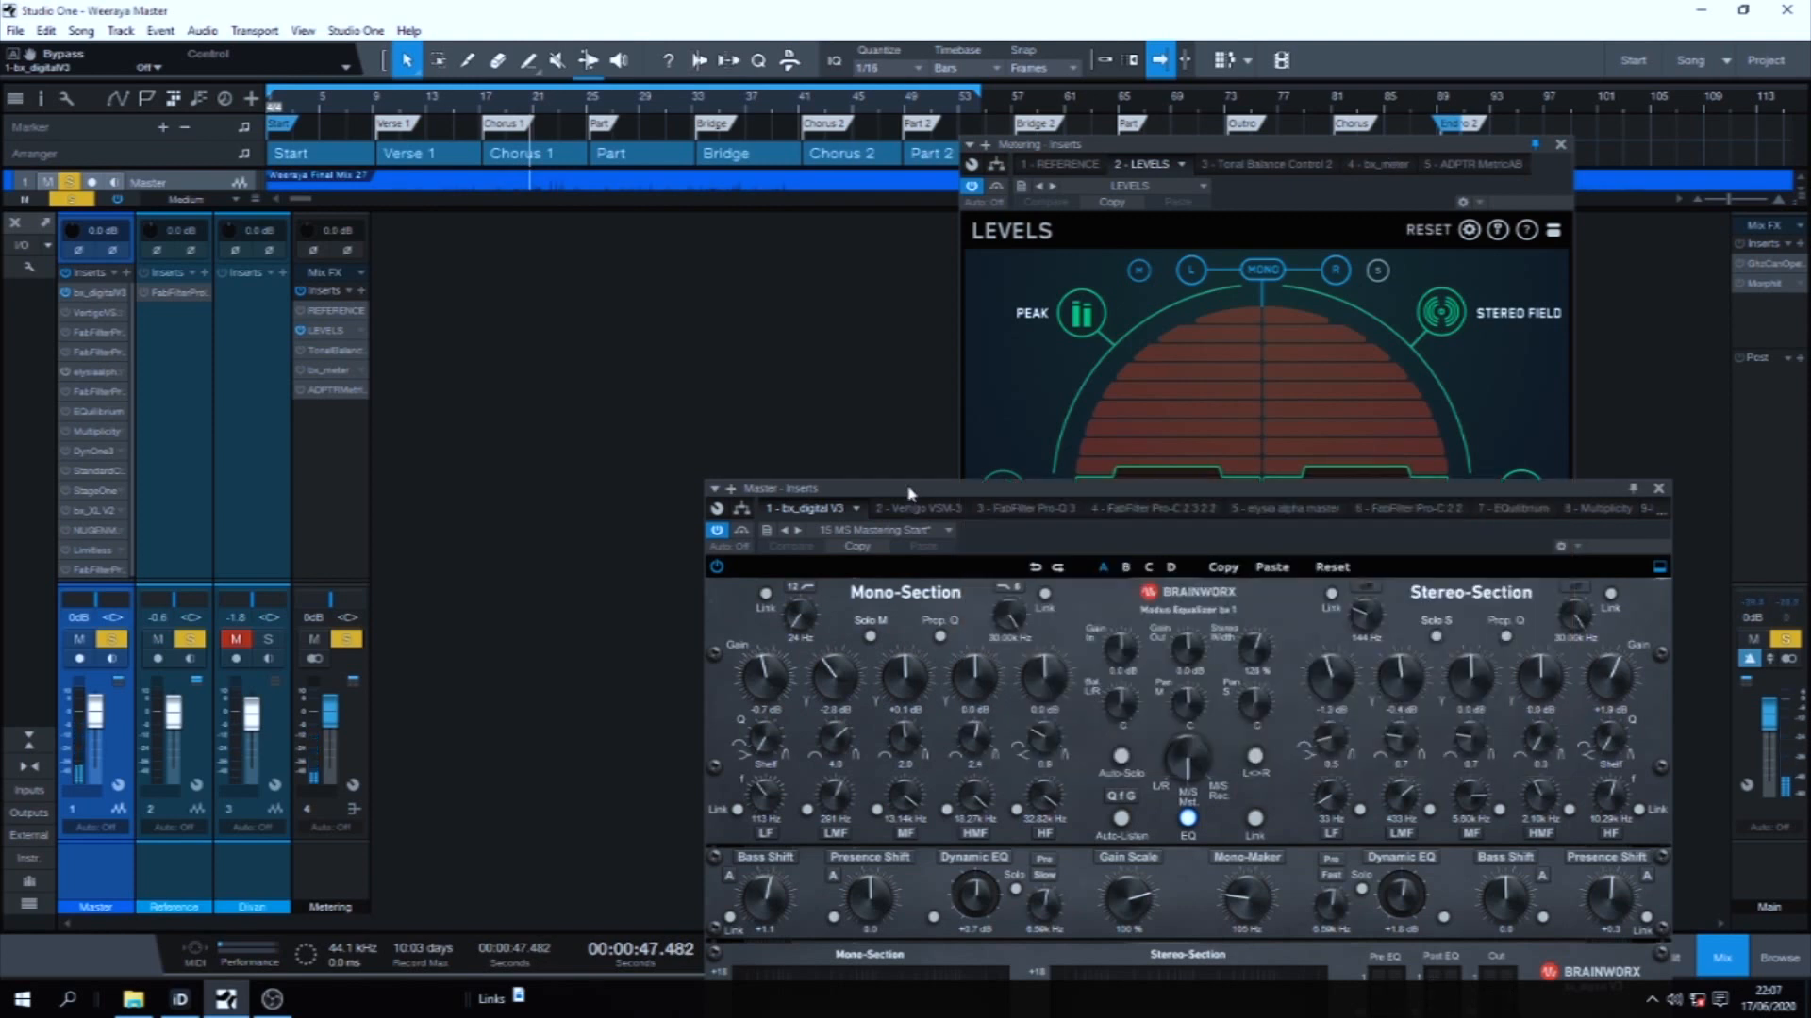
pyautogui.moveTo(1296, 489); pyautogui.dragTo(1190, 369)
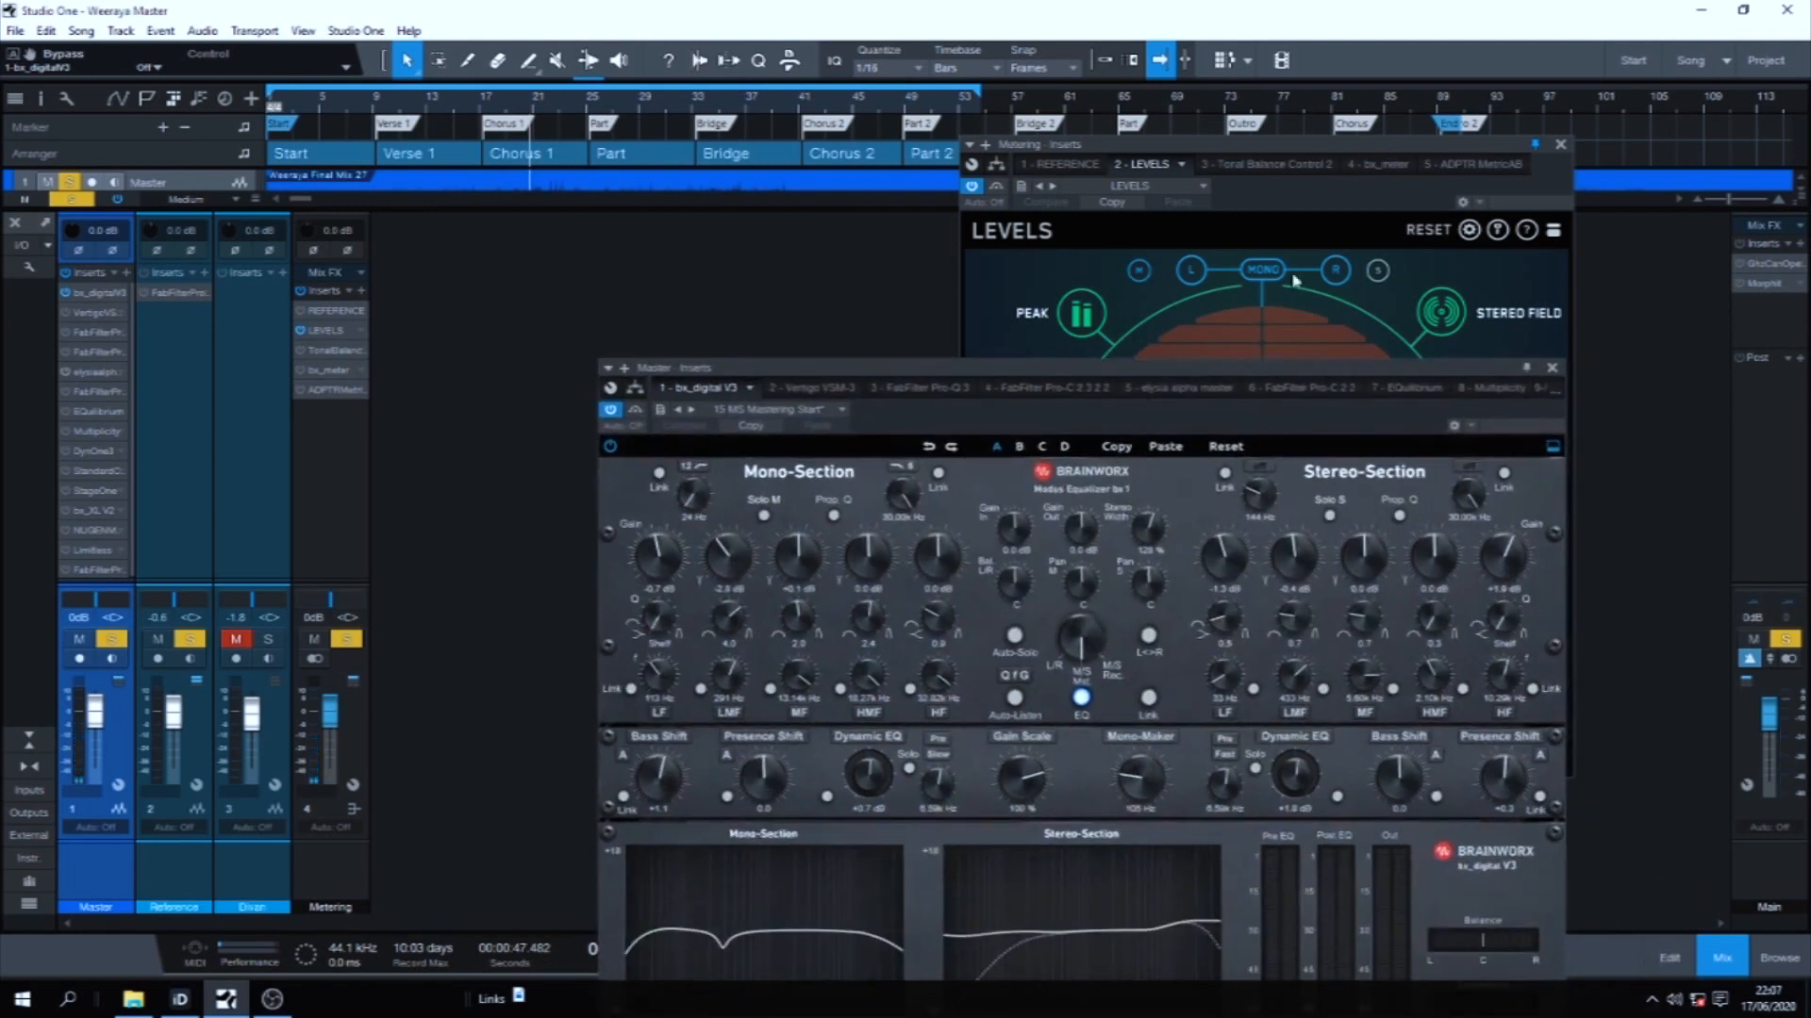
pyautogui.click(1334, 155)
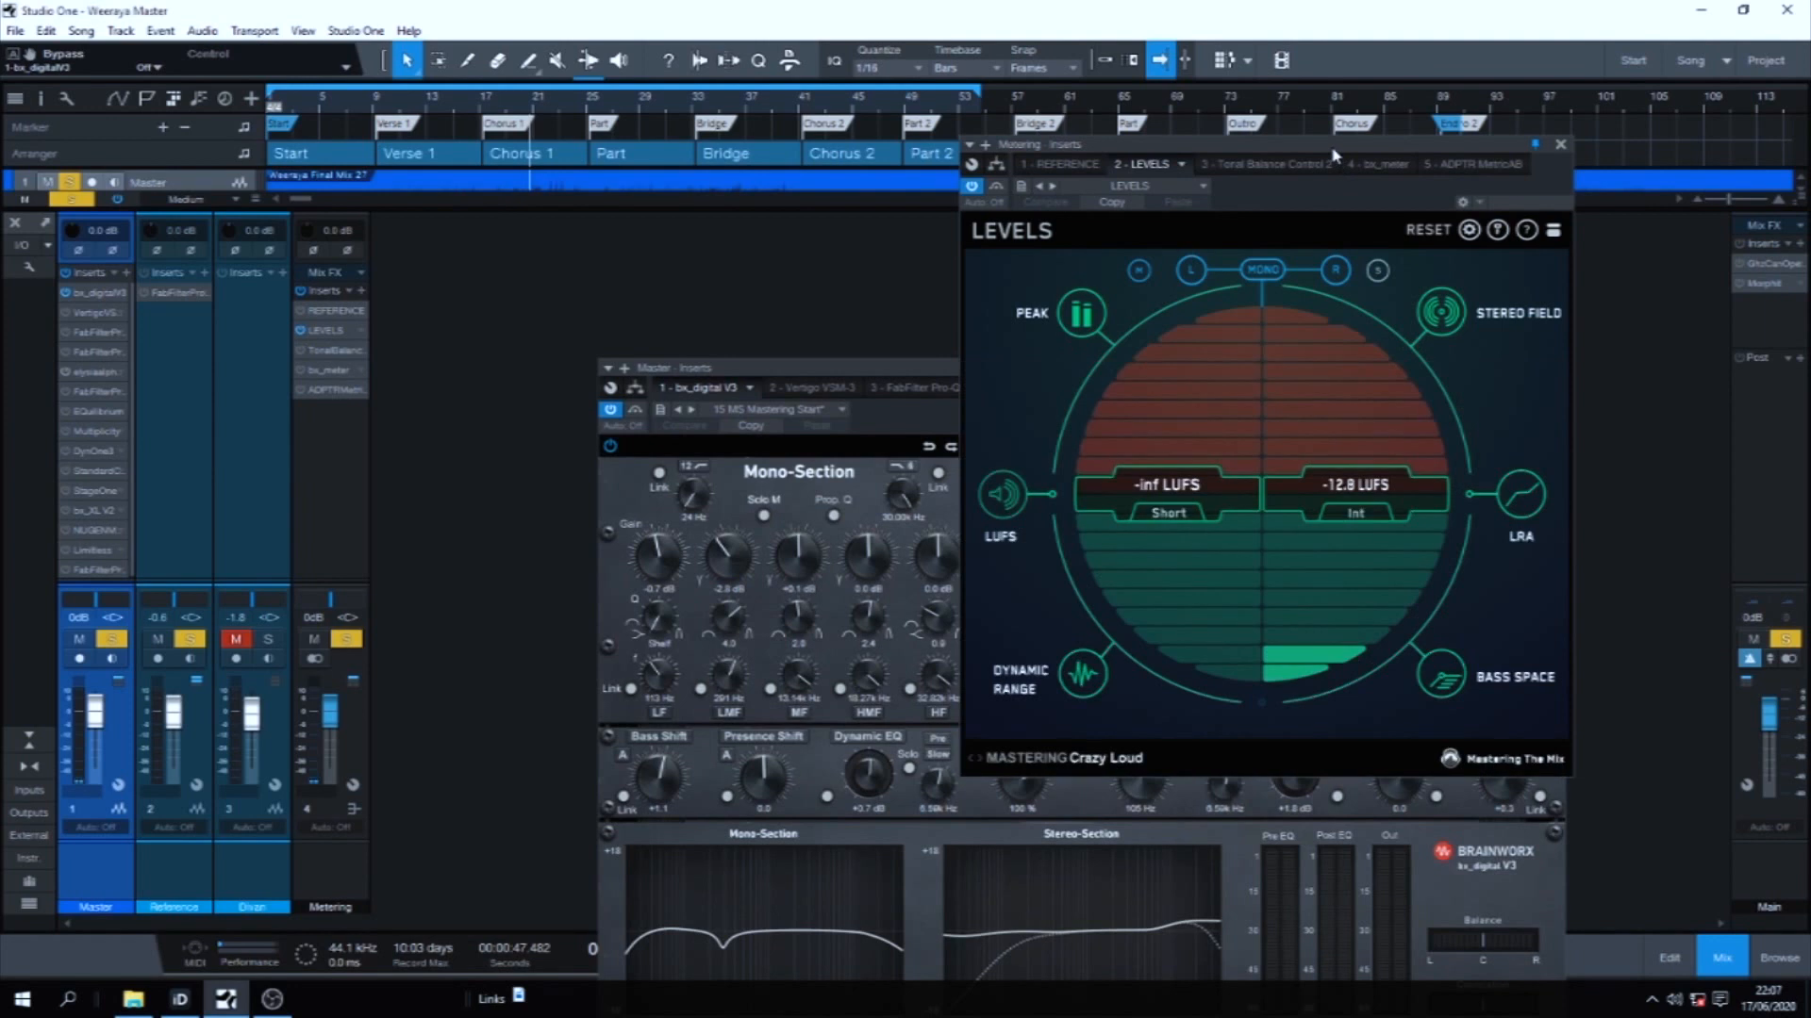
pyautogui.moveTo(894, 369); pyautogui.dragTo(886, 236)
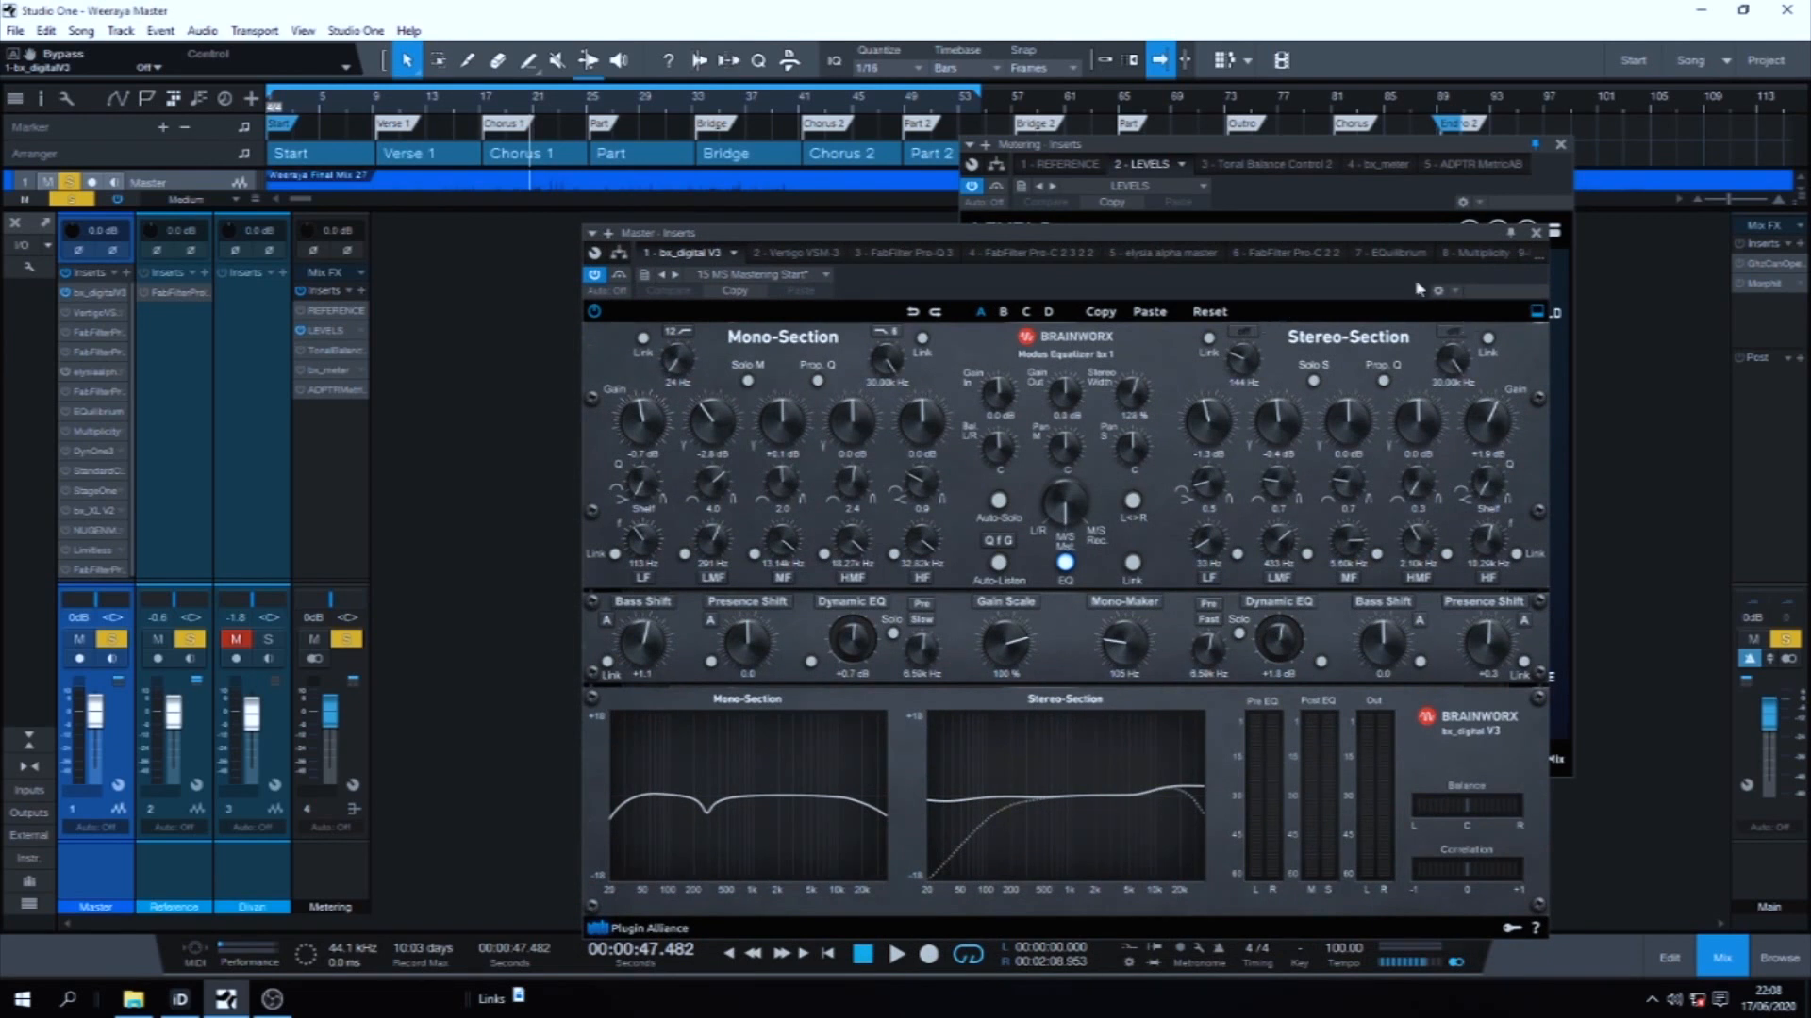
# Step: Play the Chorus 1 section and compare the master with the bx_digital V3 insert bypassed and active
pyautogui.click(487, 115)
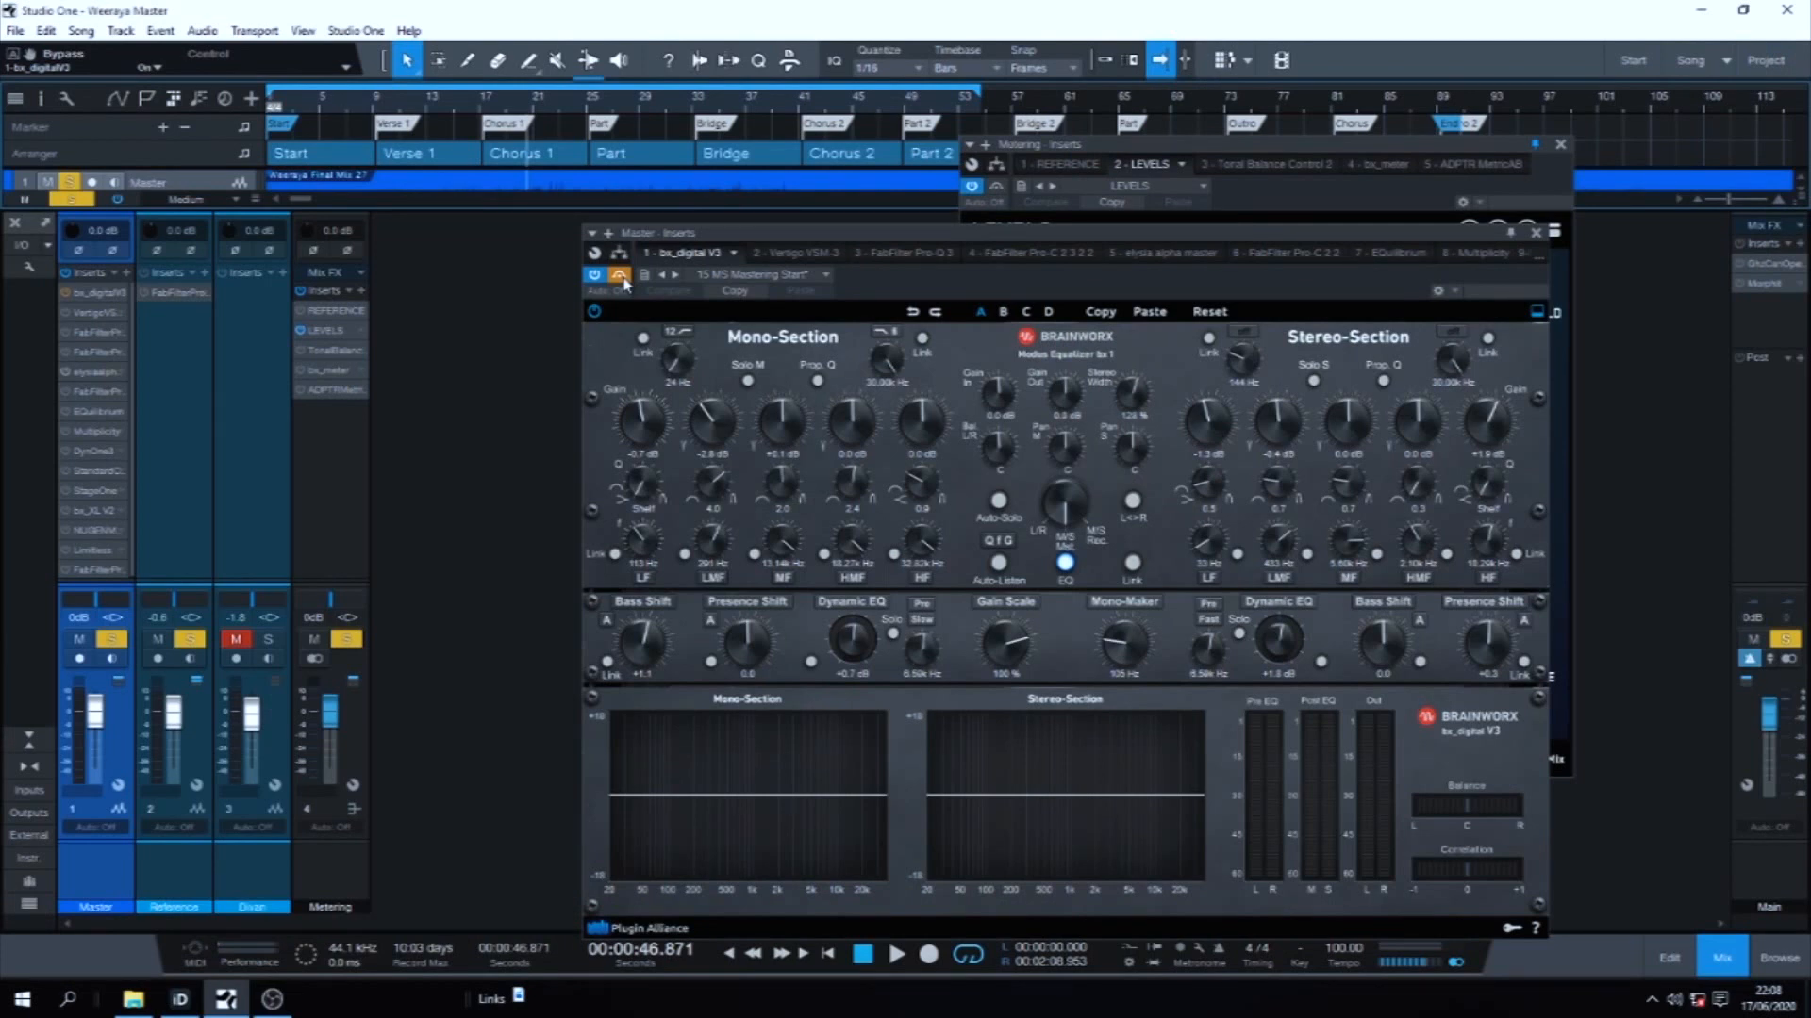
pyautogui.press('space')
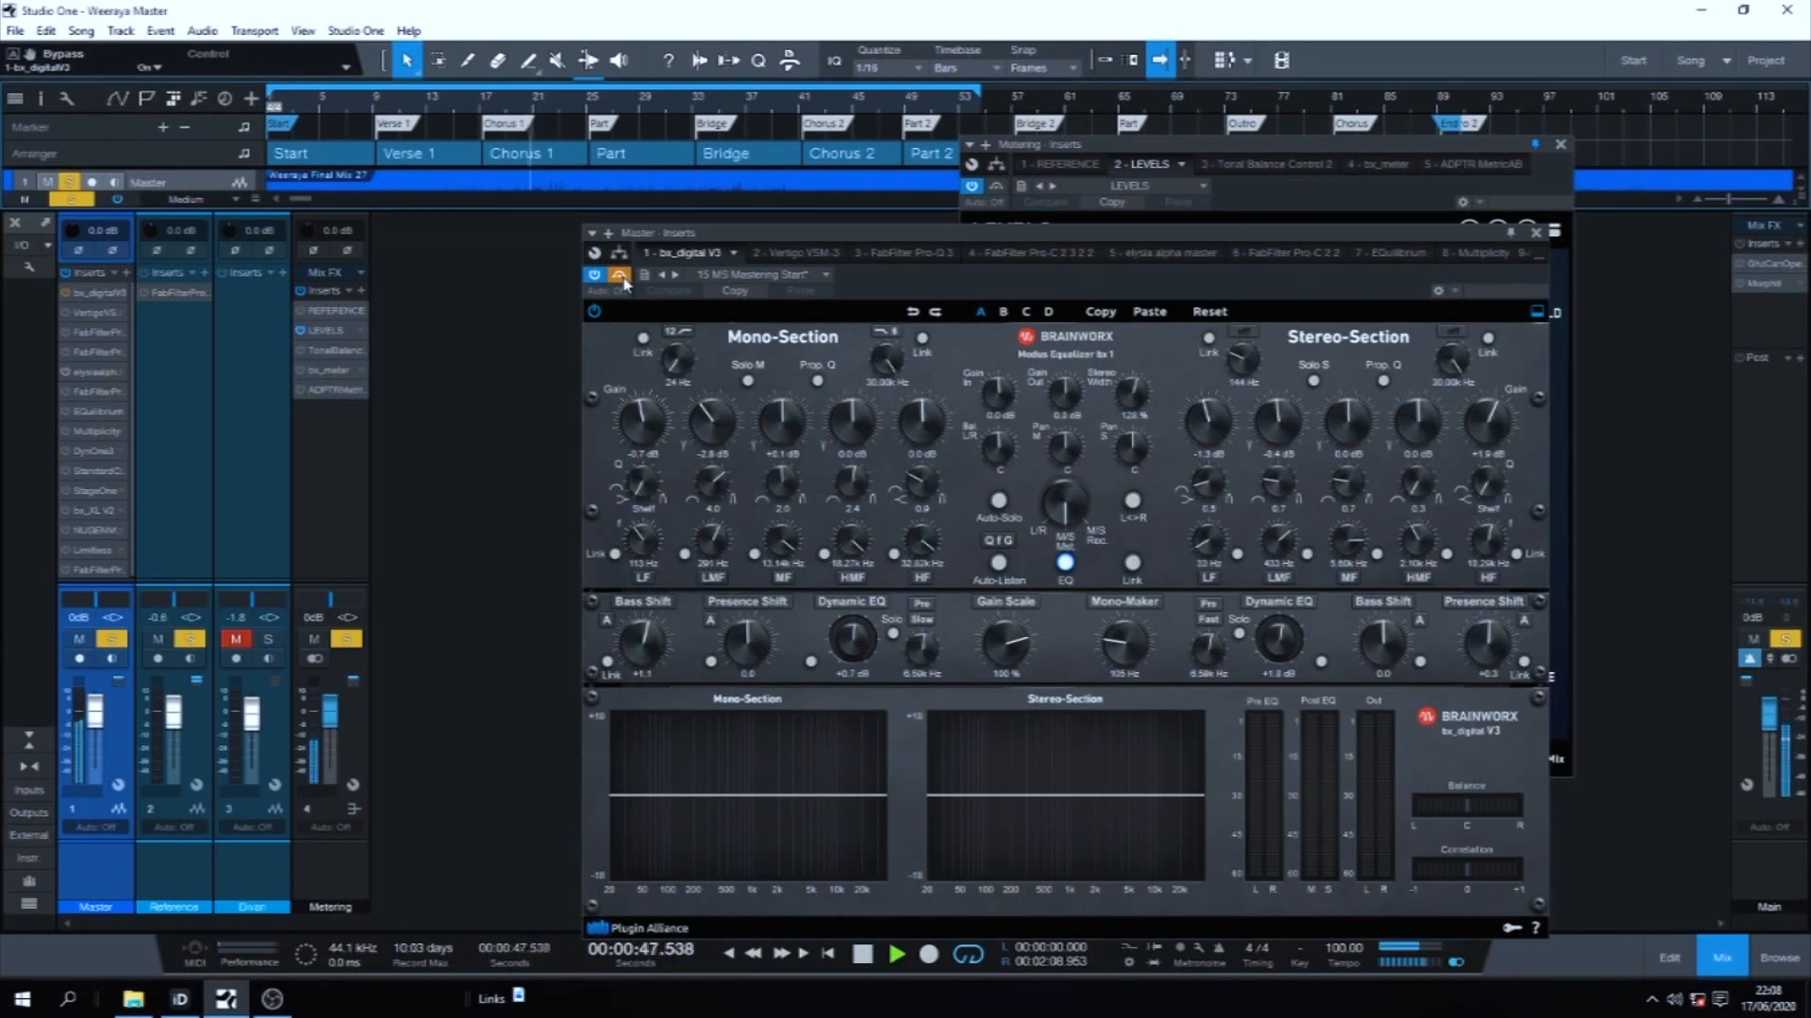
pyautogui.click(622, 279)
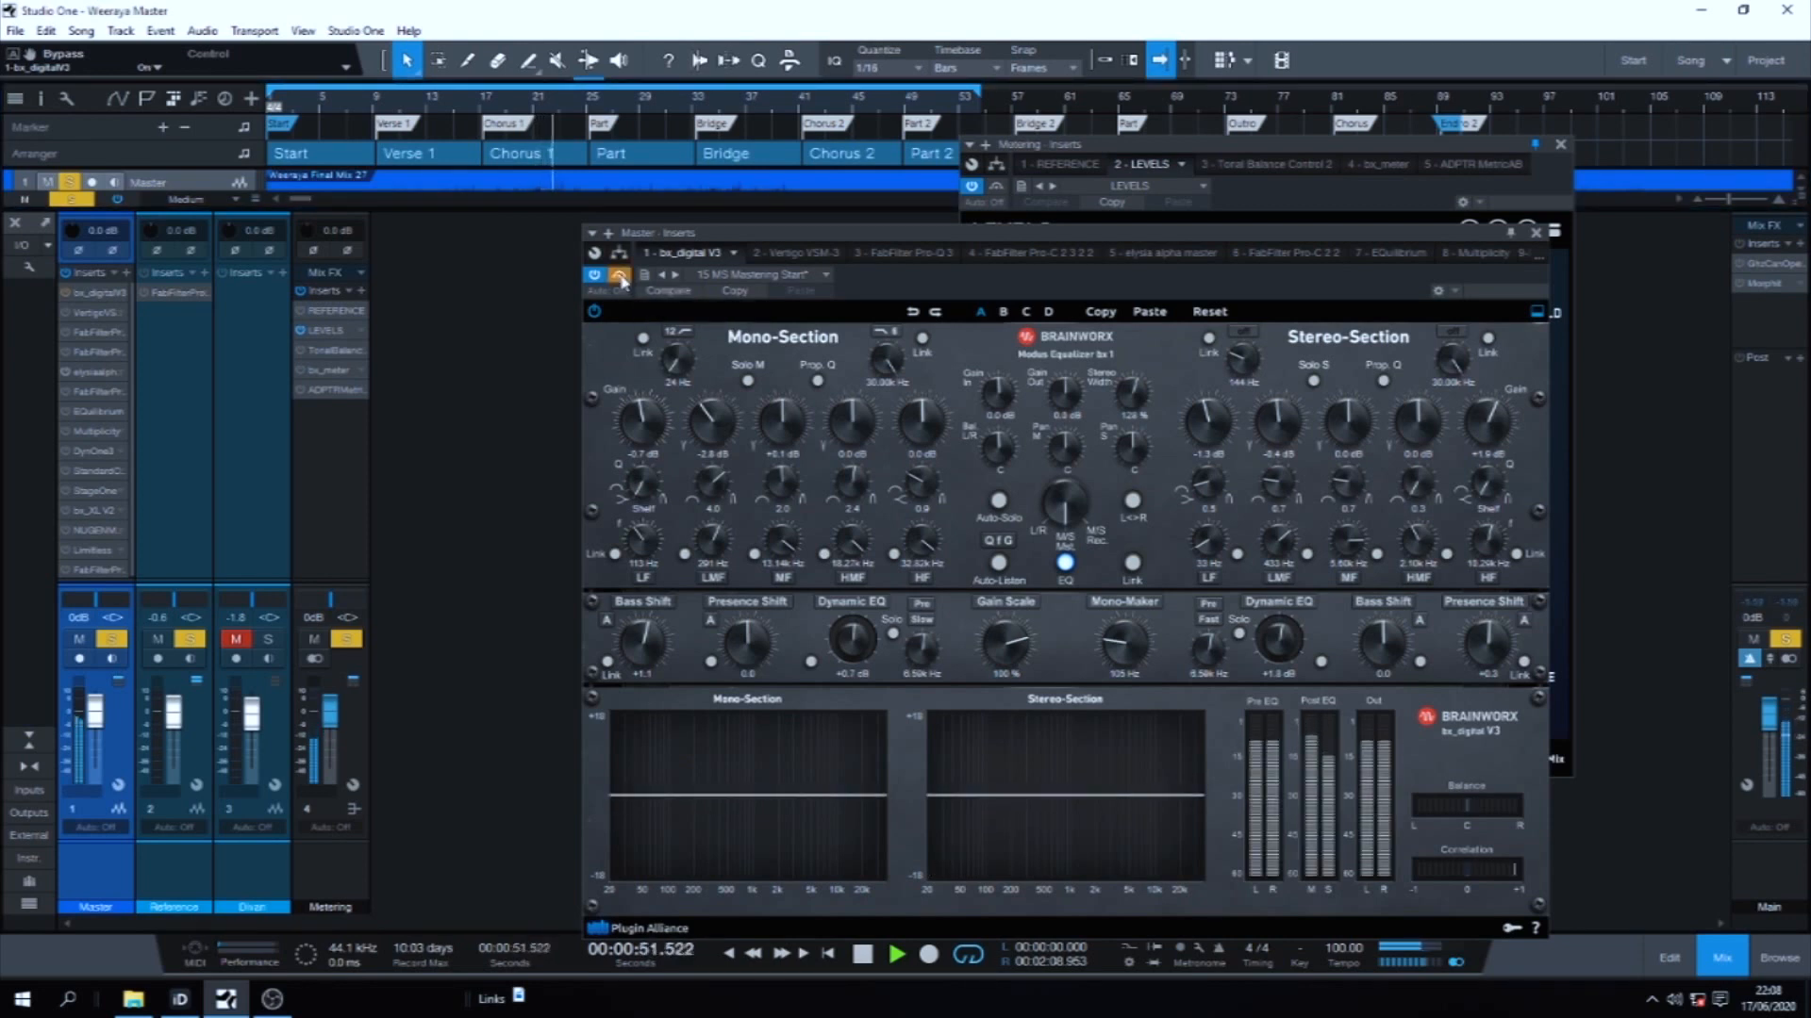
pyautogui.press('space')
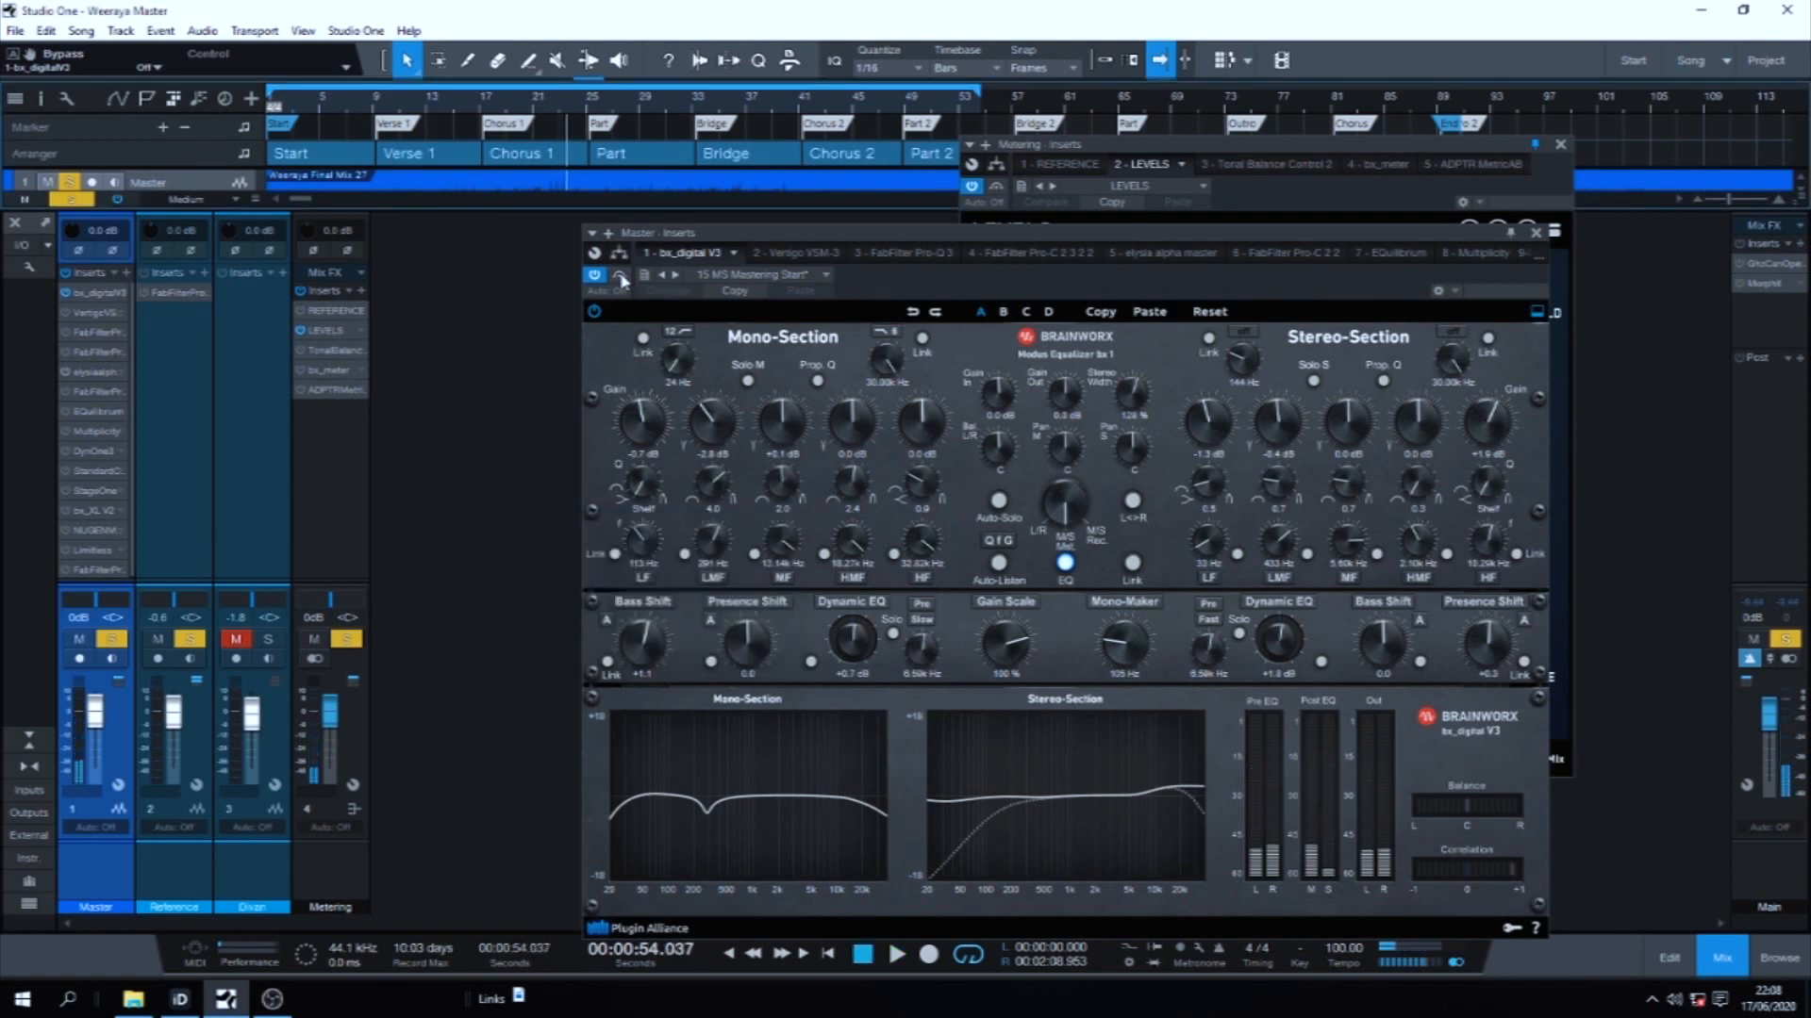
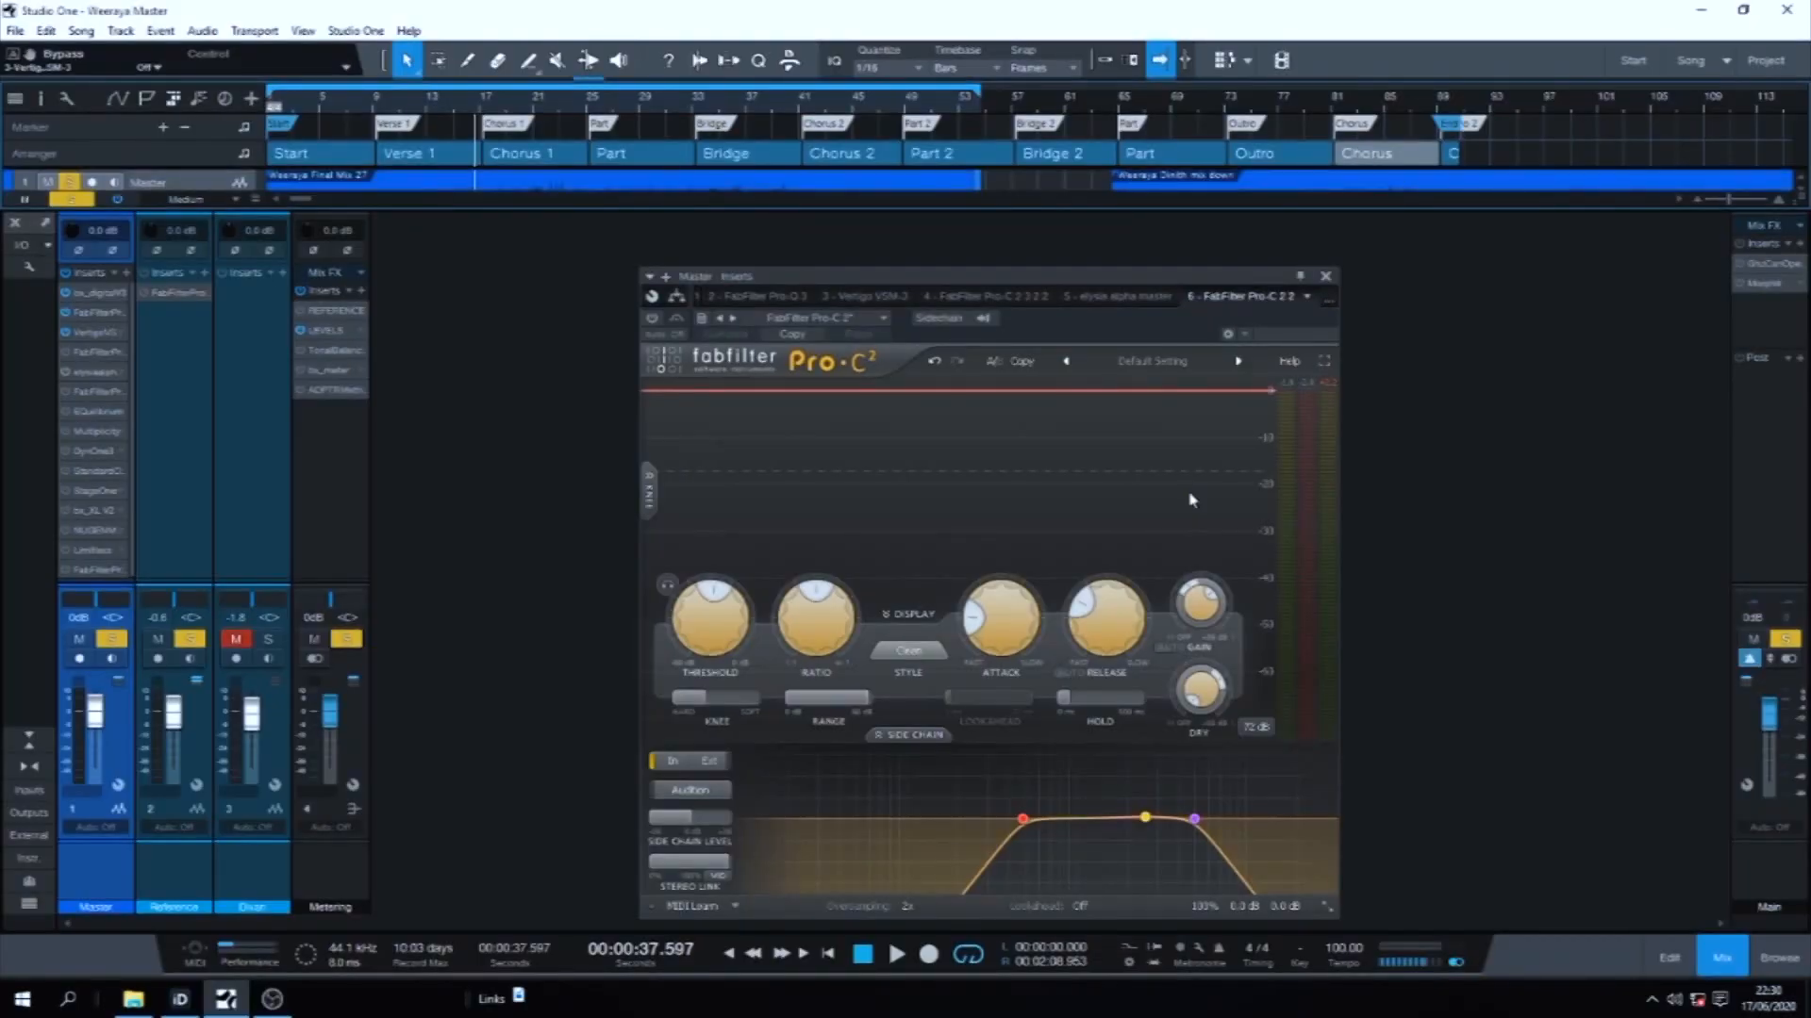
# Step: Try lowering the side-chain high-pass filter in the sixth insert, Pro-C 2, to about 41 Hz, and undo the change
pyautogui.moveTo(1023, 833)
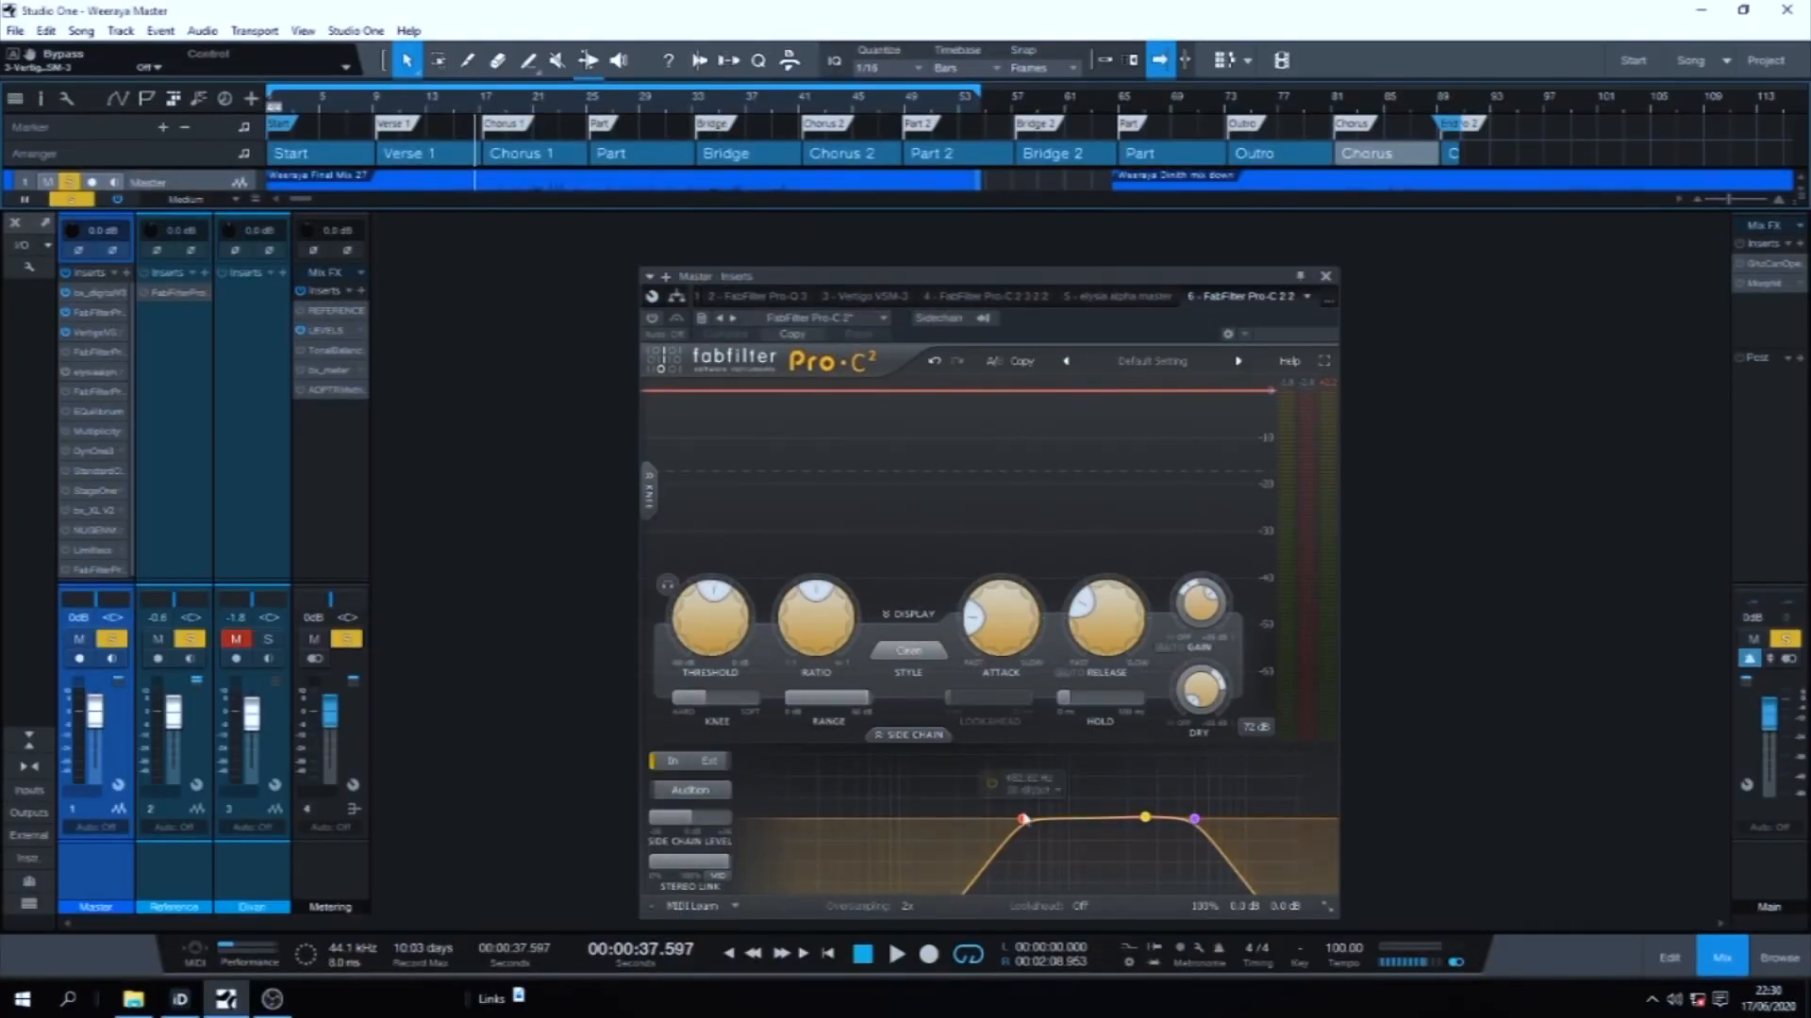
pyautogui.doubleClick(1022, 820)
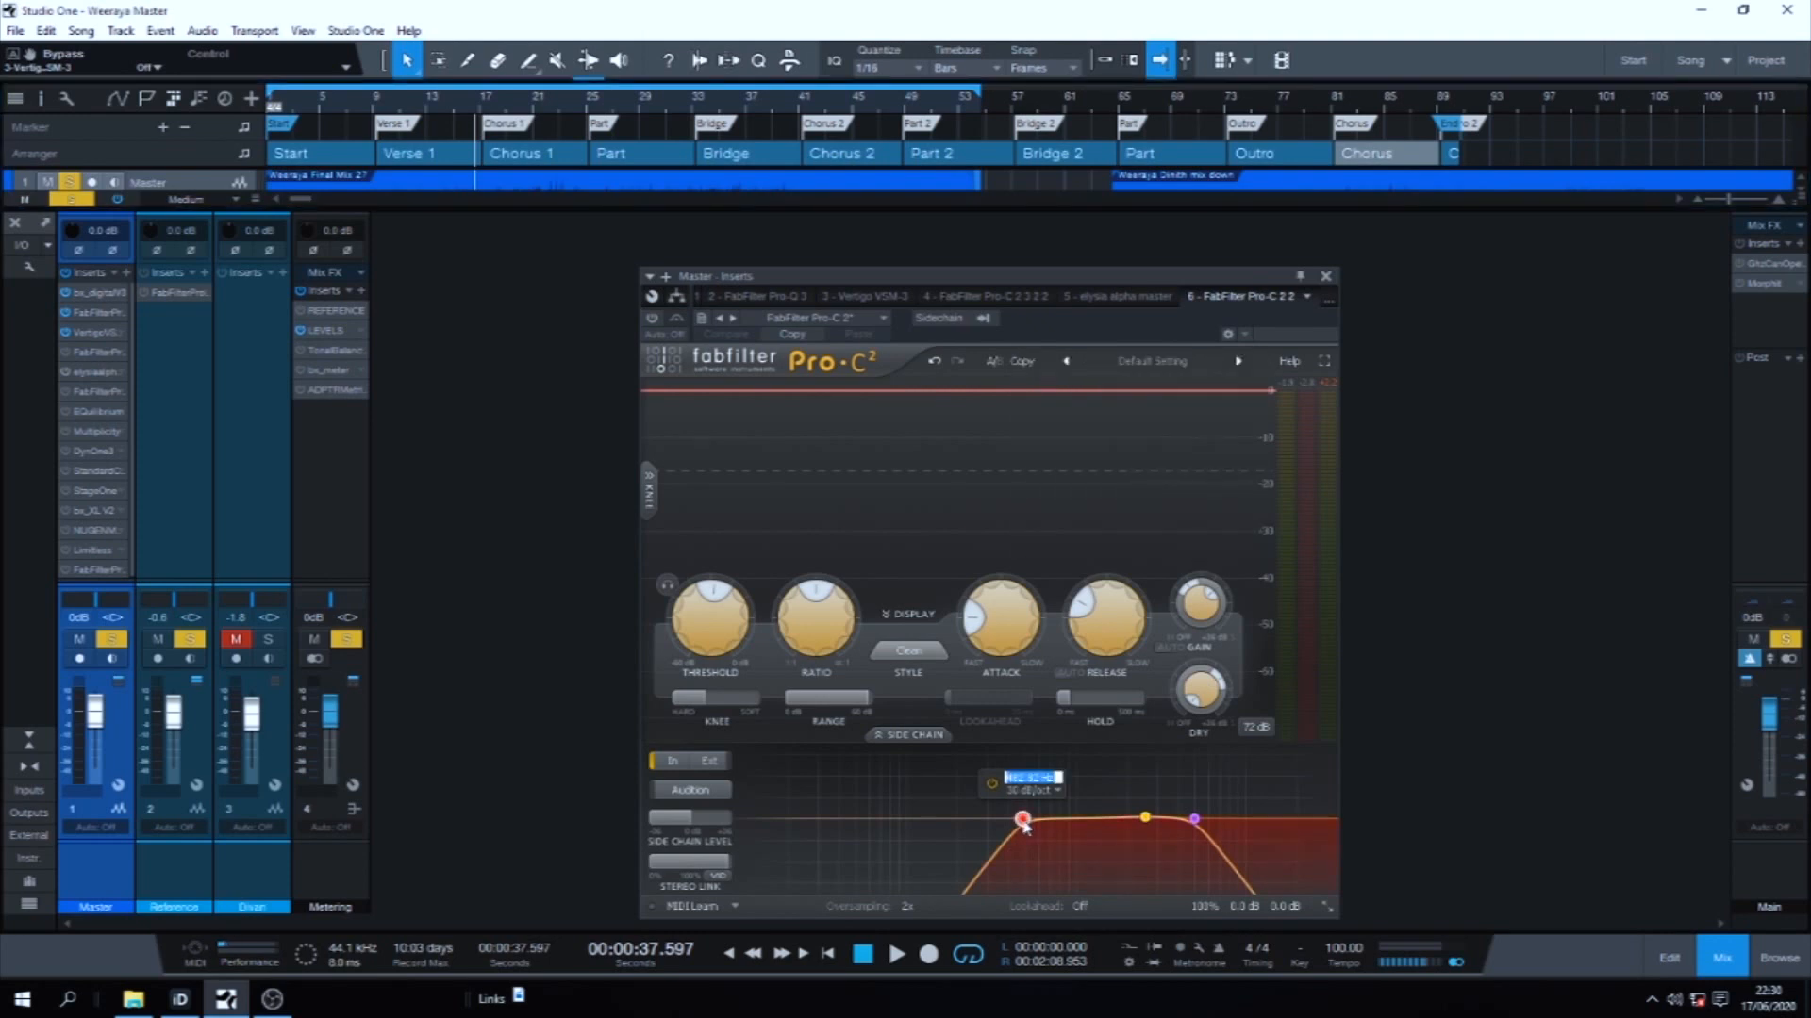
pyautogui.click(1056, 837)
pyautogui.moveTo(1028, 828); pyautogui.dragTo(846, 853)
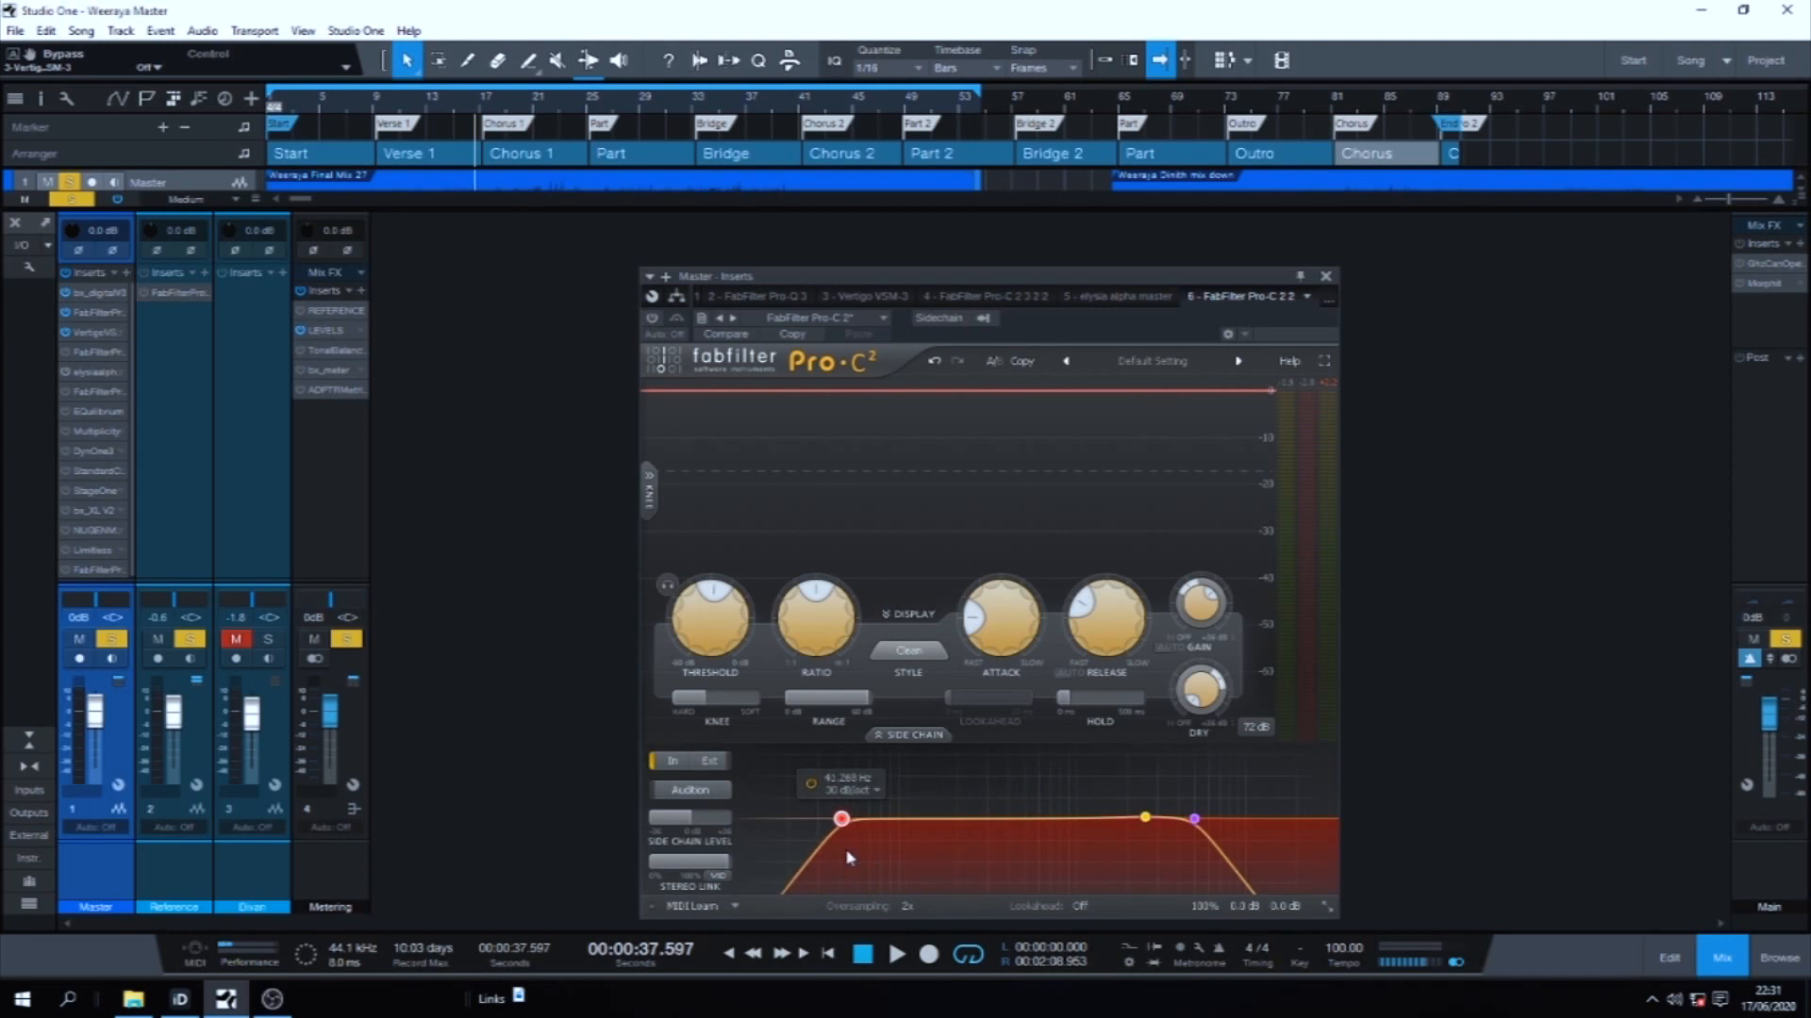
pyautogui.click(934, 362)
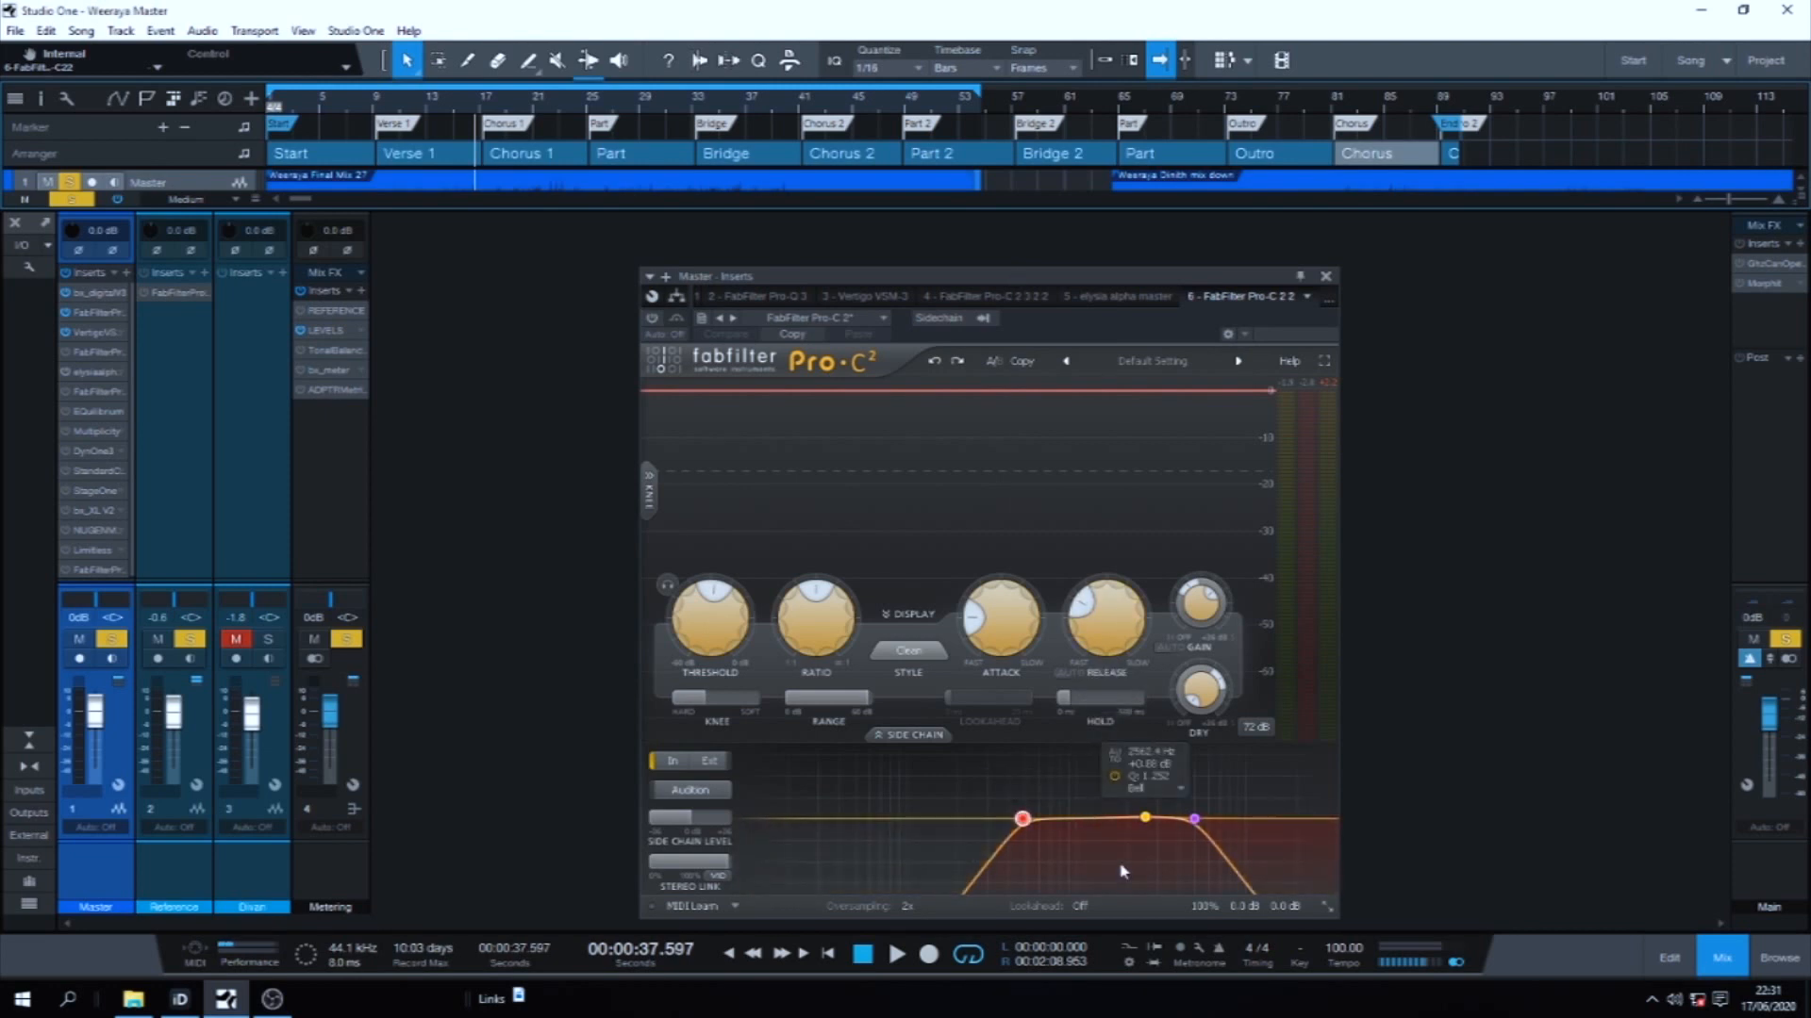
# Step: Check the help text for Pro-C 2's side-chain EQ, close the plug-in window and save the song
pyautogui.moveTo(1121, 869)
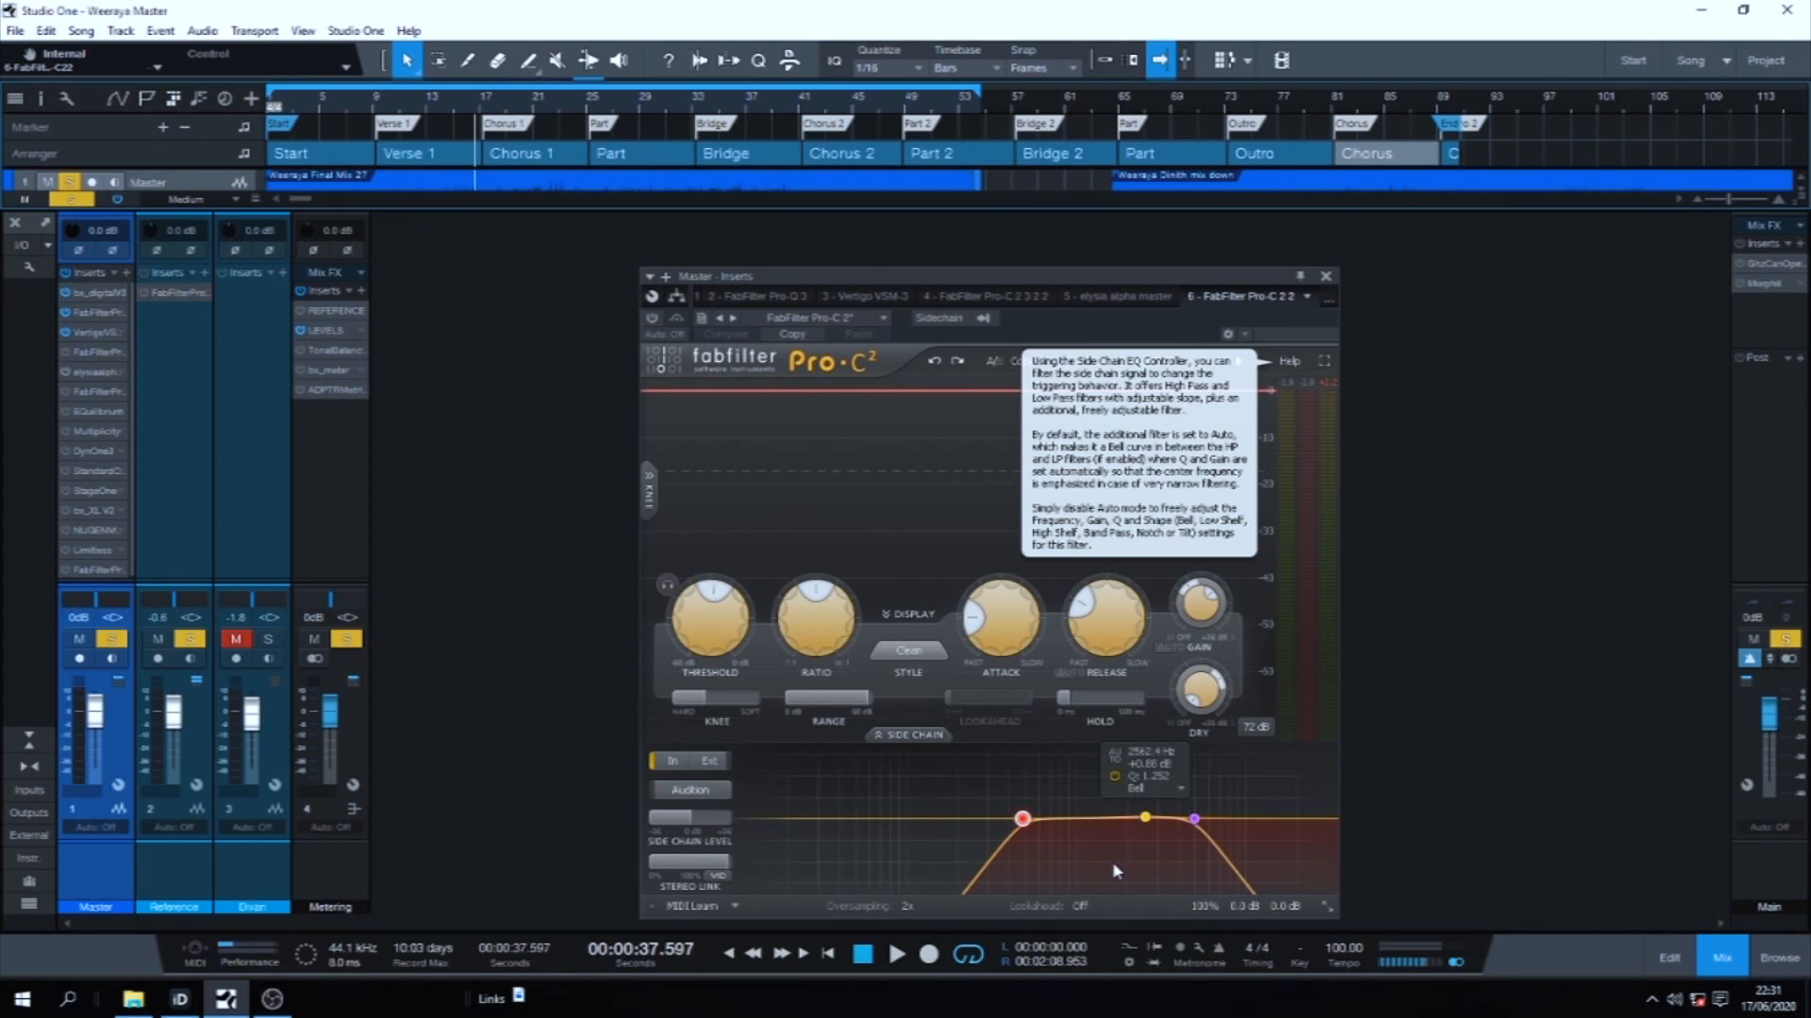
pyautogui.click(1325, 279)
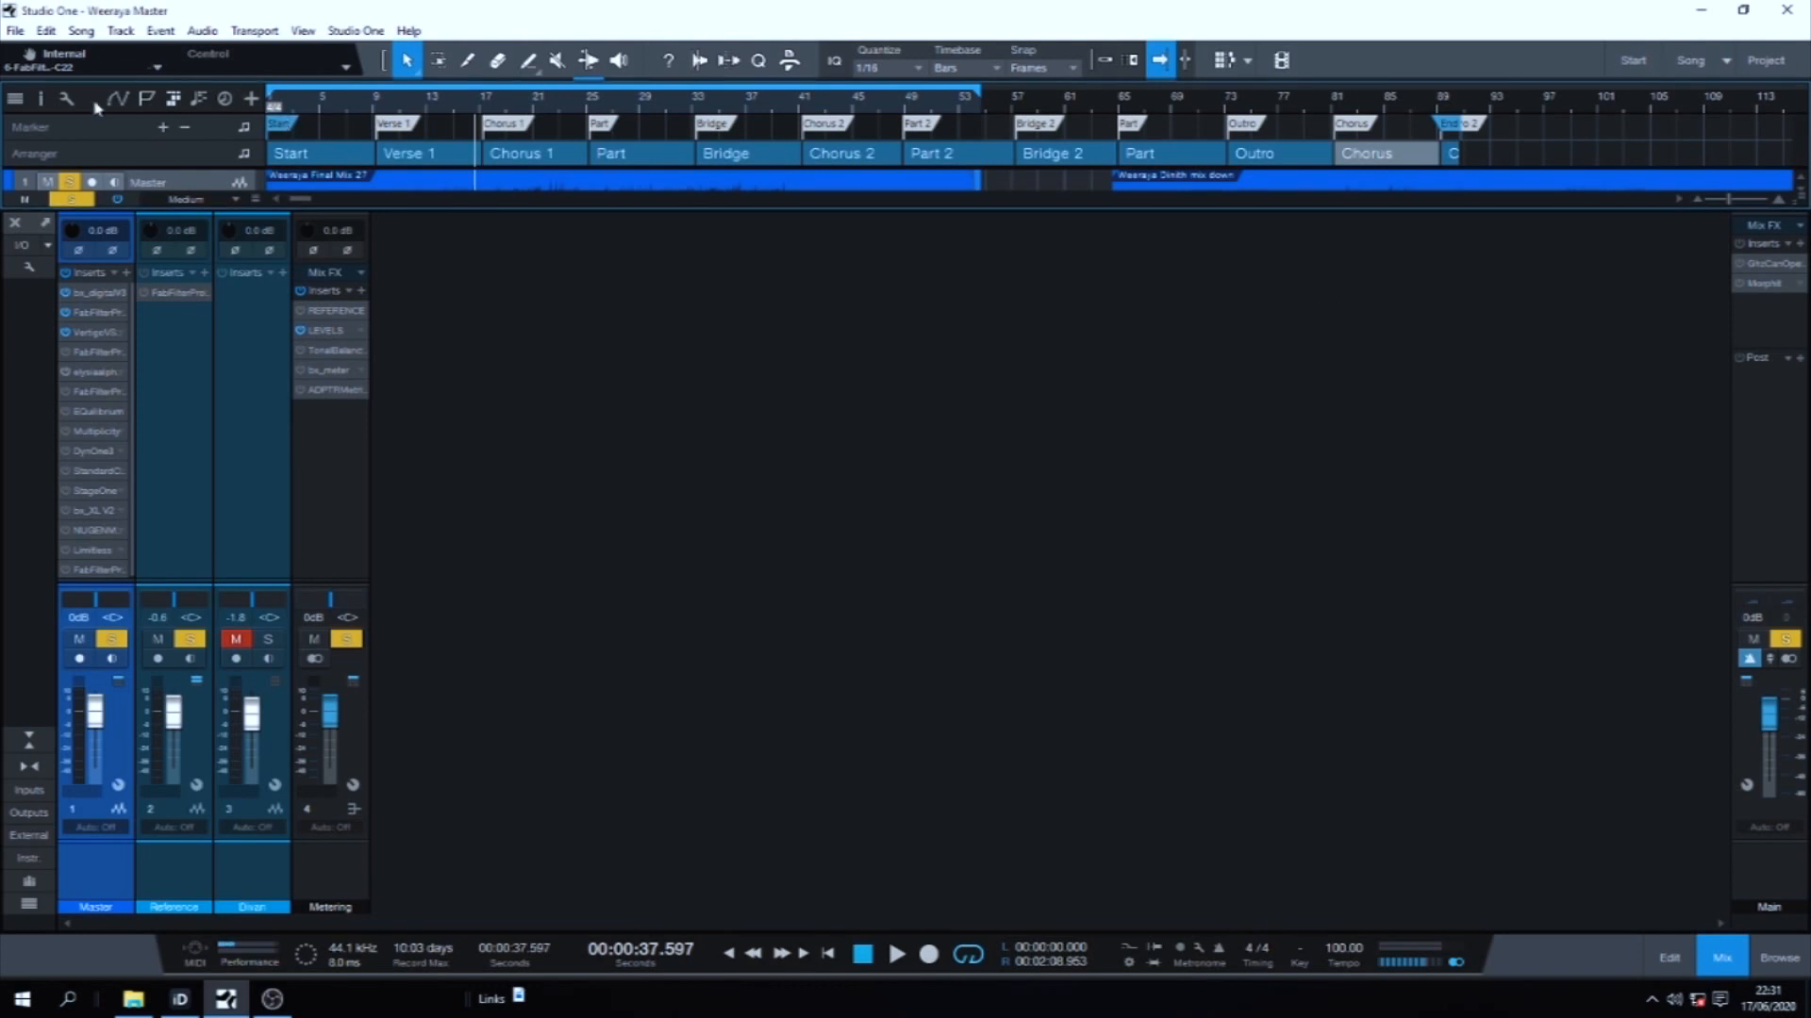
pyautogui.click(15, 31)
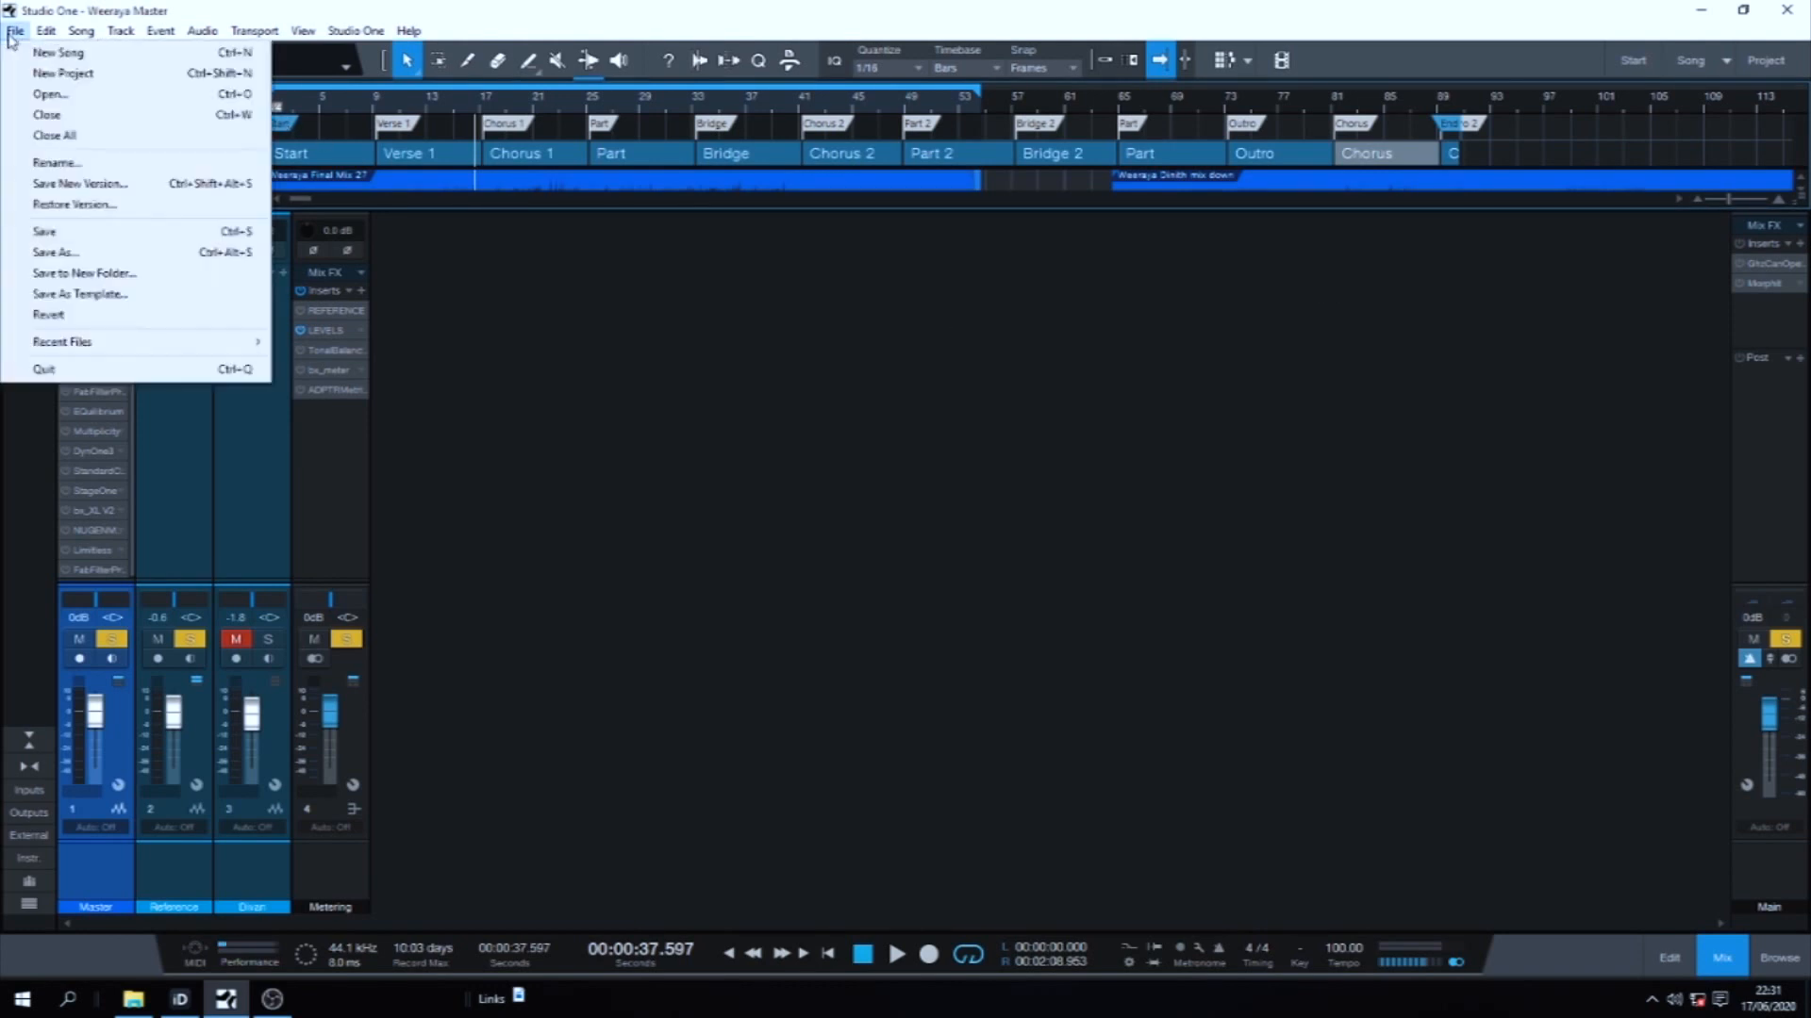
pyautogui.click(105, 246)
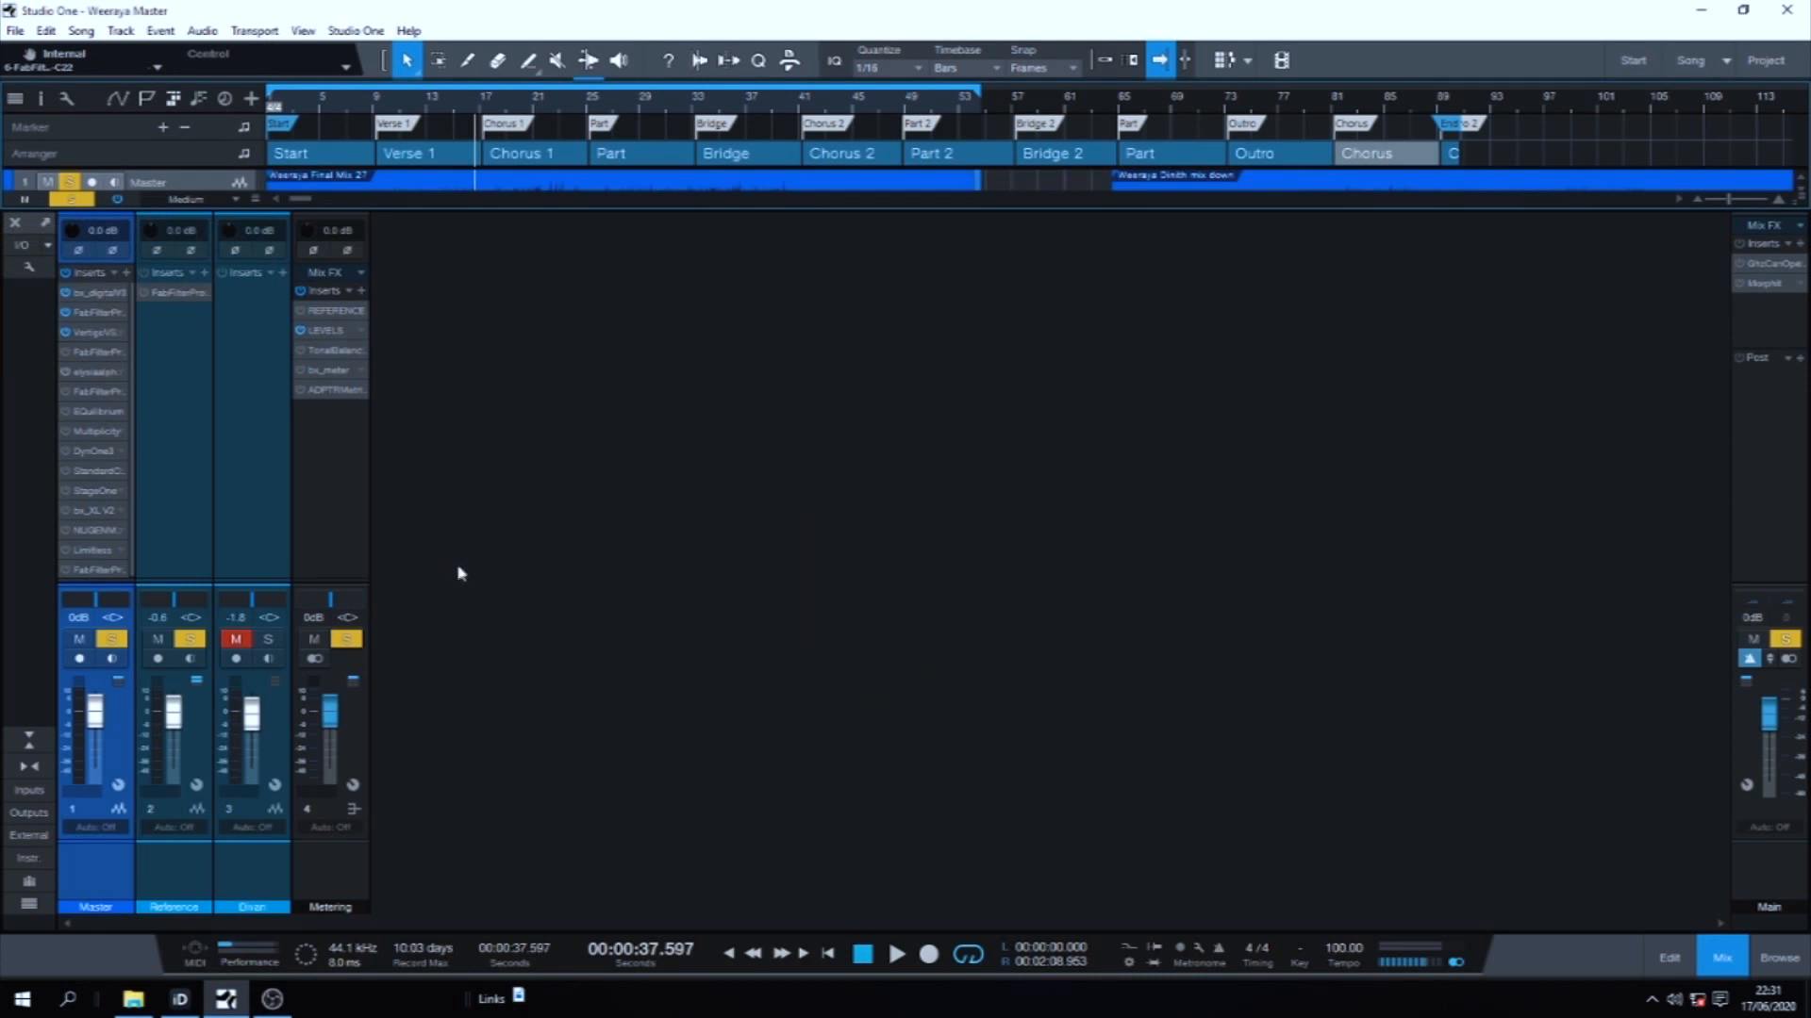
# Step: Examine the elysia alpha master insert on the Master track, moving its window to show the full interface, and close it
pyautogui.click(99, 373)
pyautogui.moveTo(1109, 348); pyautogui.dragTo(1153, 411)
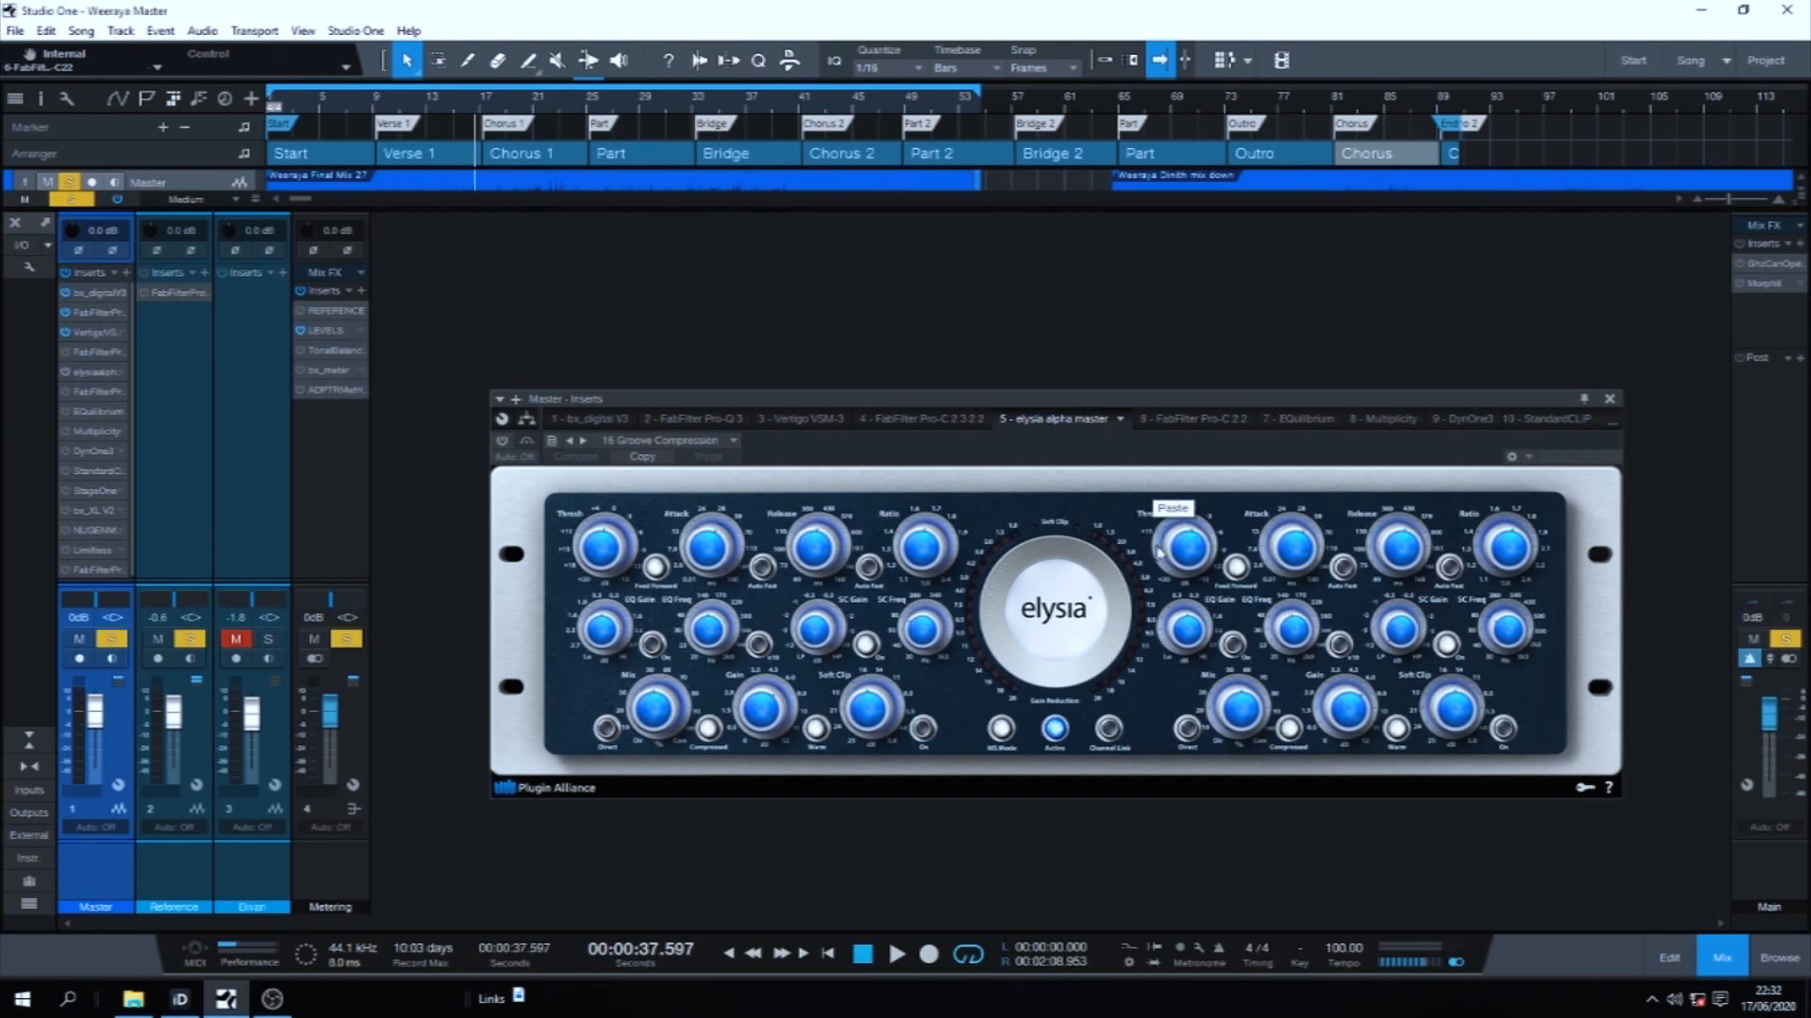
pyautogui.click(1610, 400)
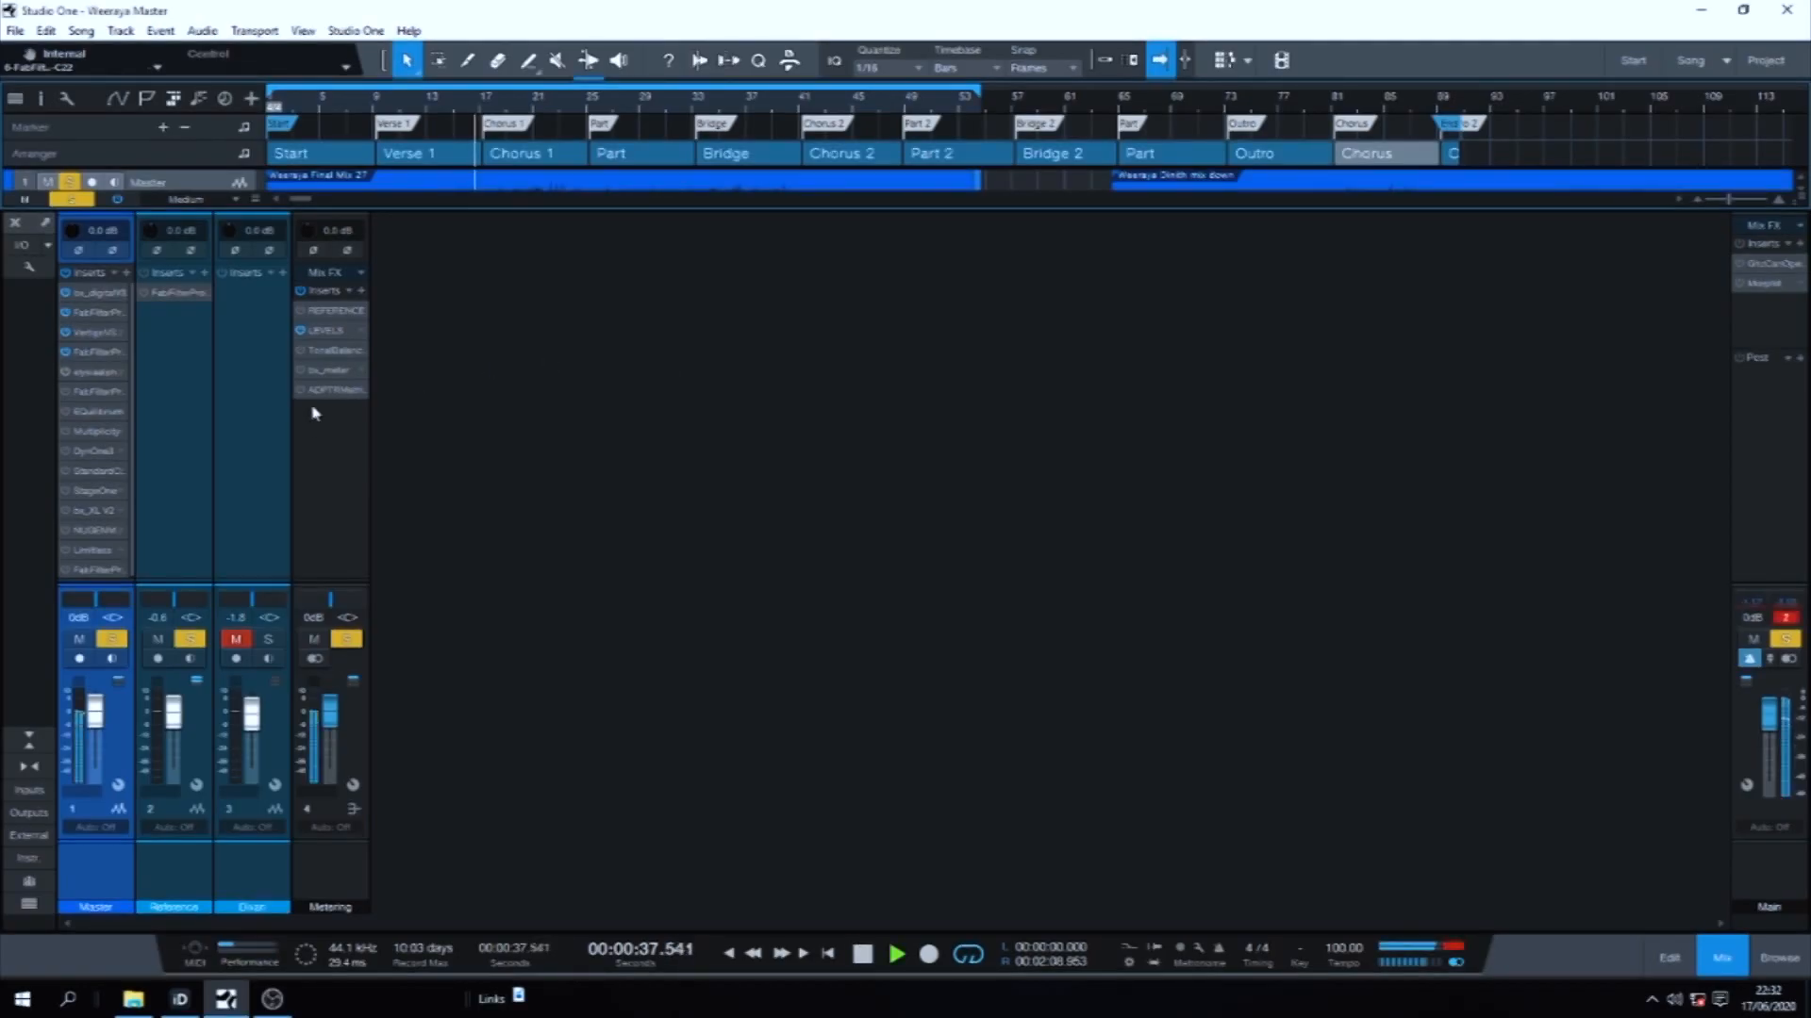
# Step: Compare the master during playback with the fourth insert, Pro-C 2, bypassed and active, and leave that insert deactivated with its window closed
pyautogui.click(99, 352)
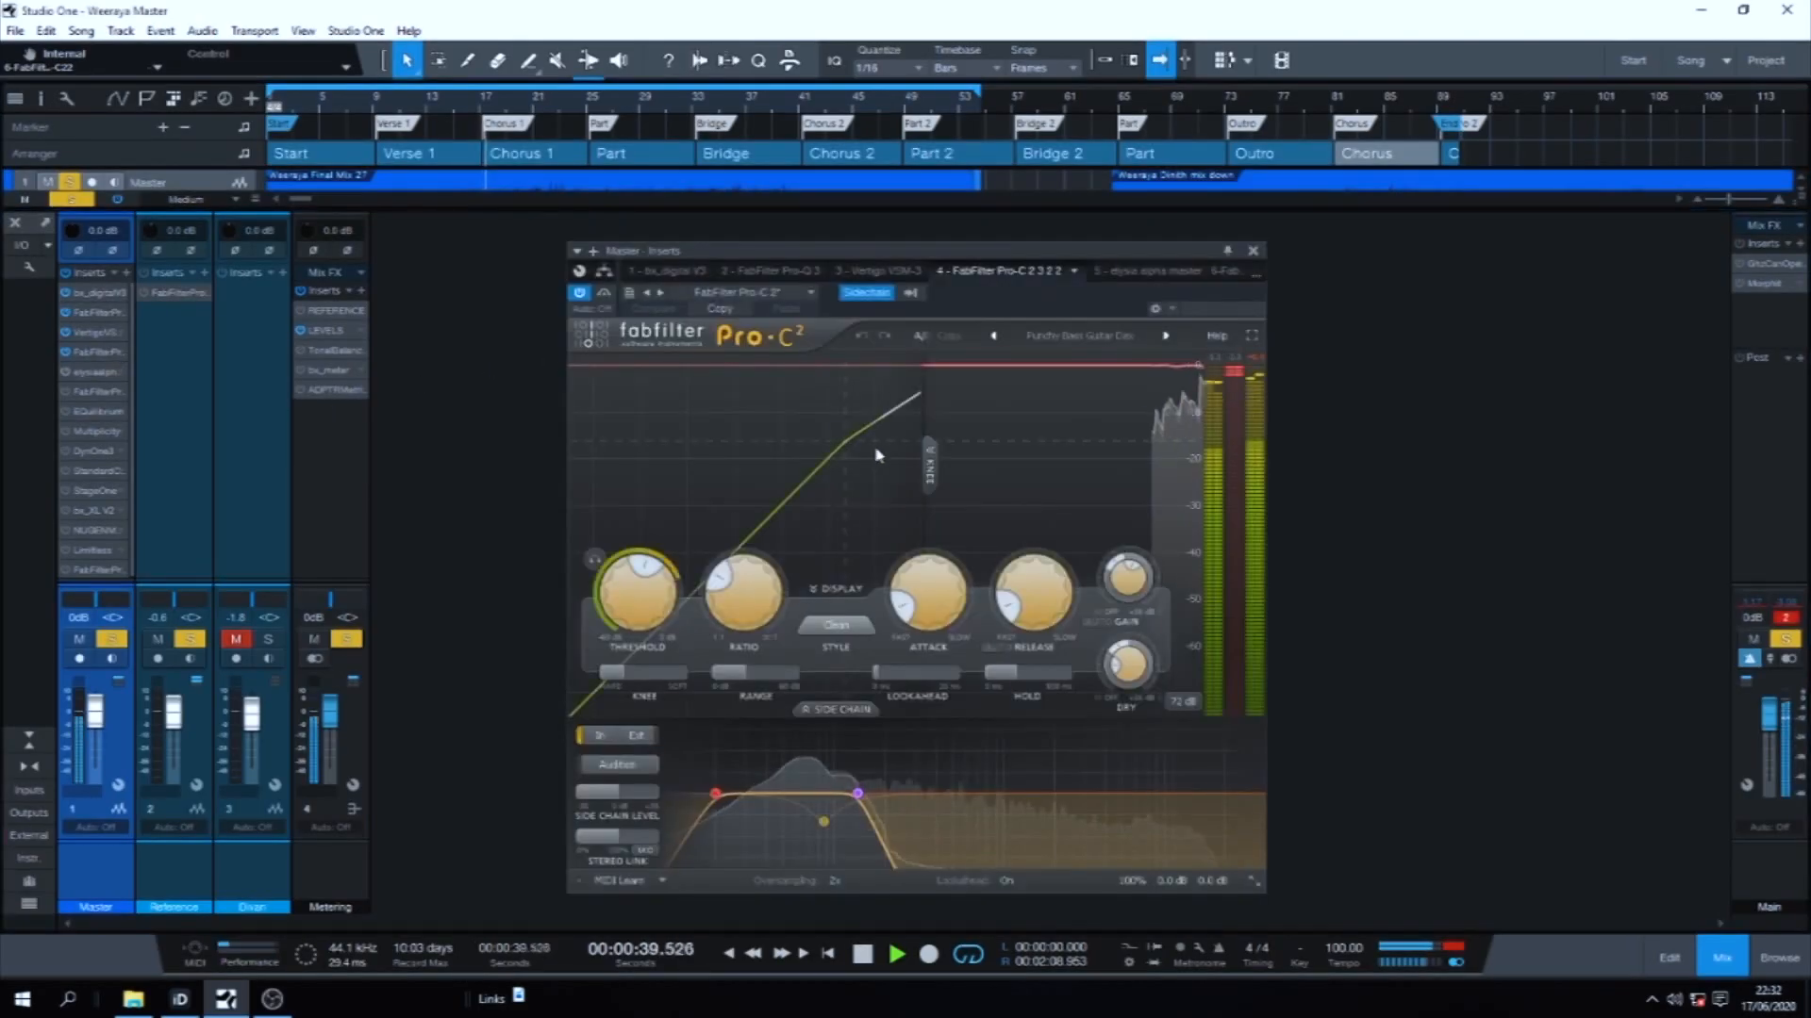
pyautogui.moveTo(1125, 256); pyautogui.dragTo(1208, 317)
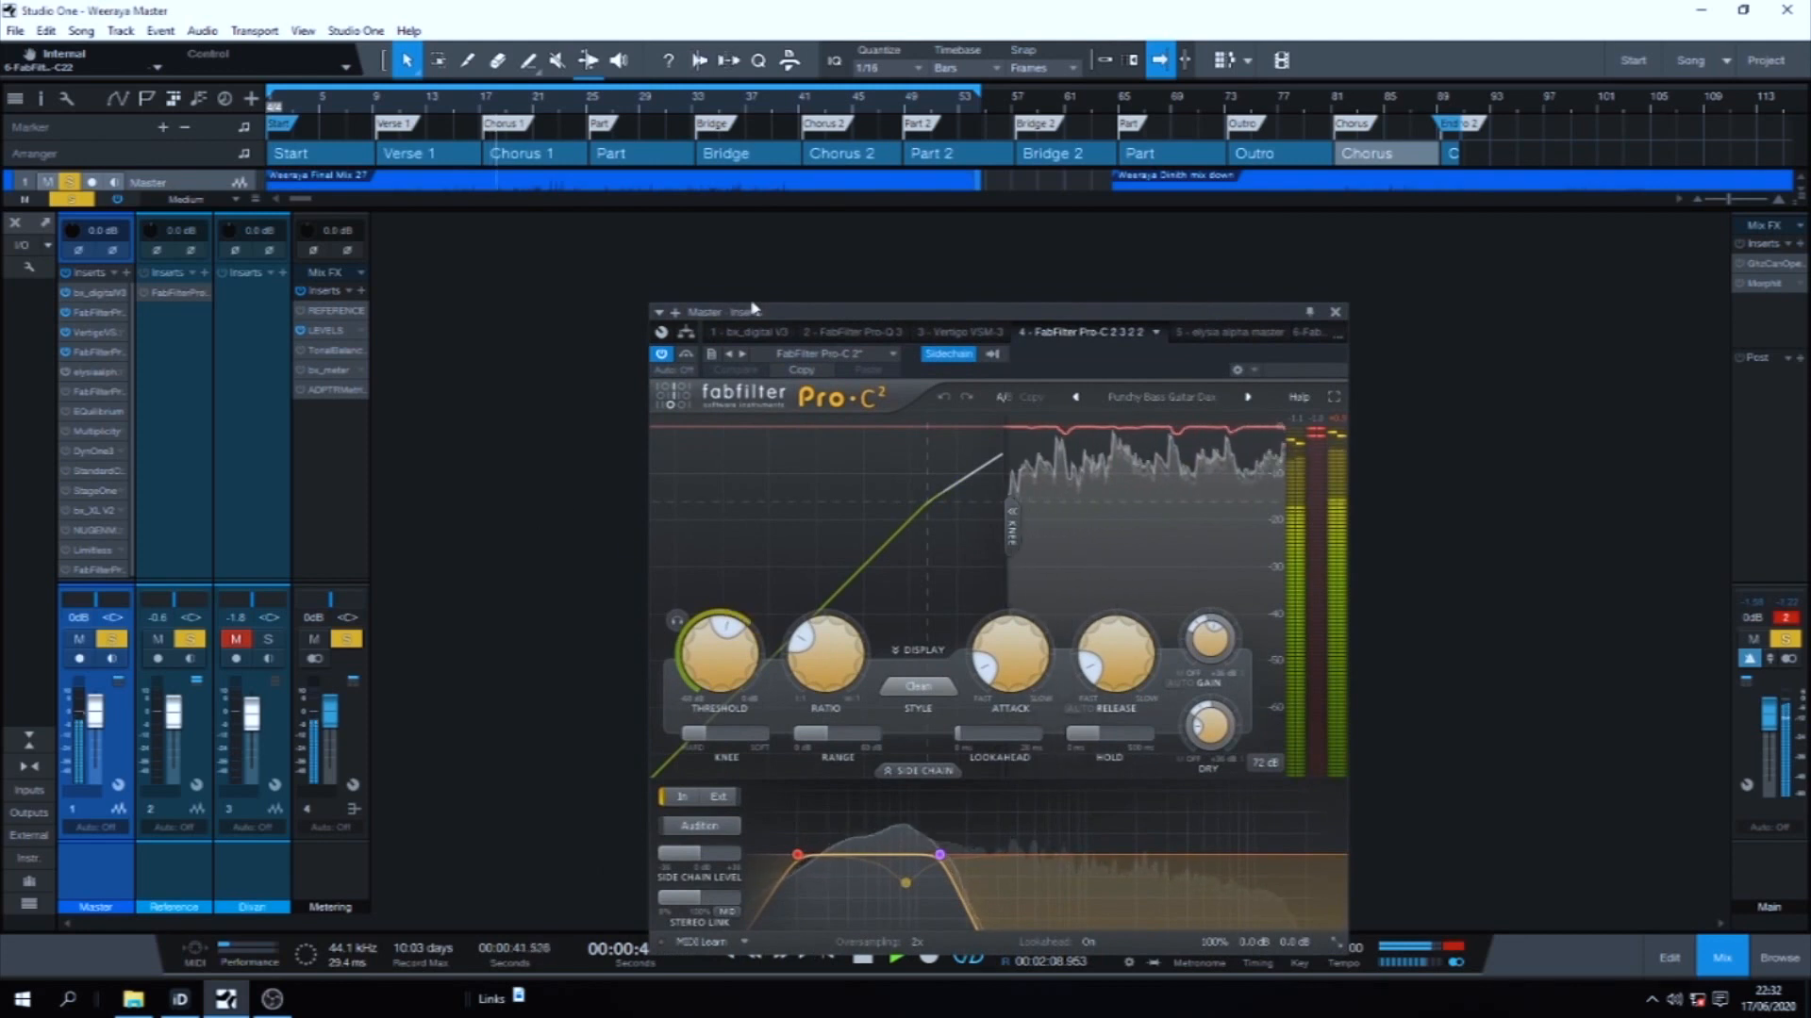
pyautogui.click(685, 354)
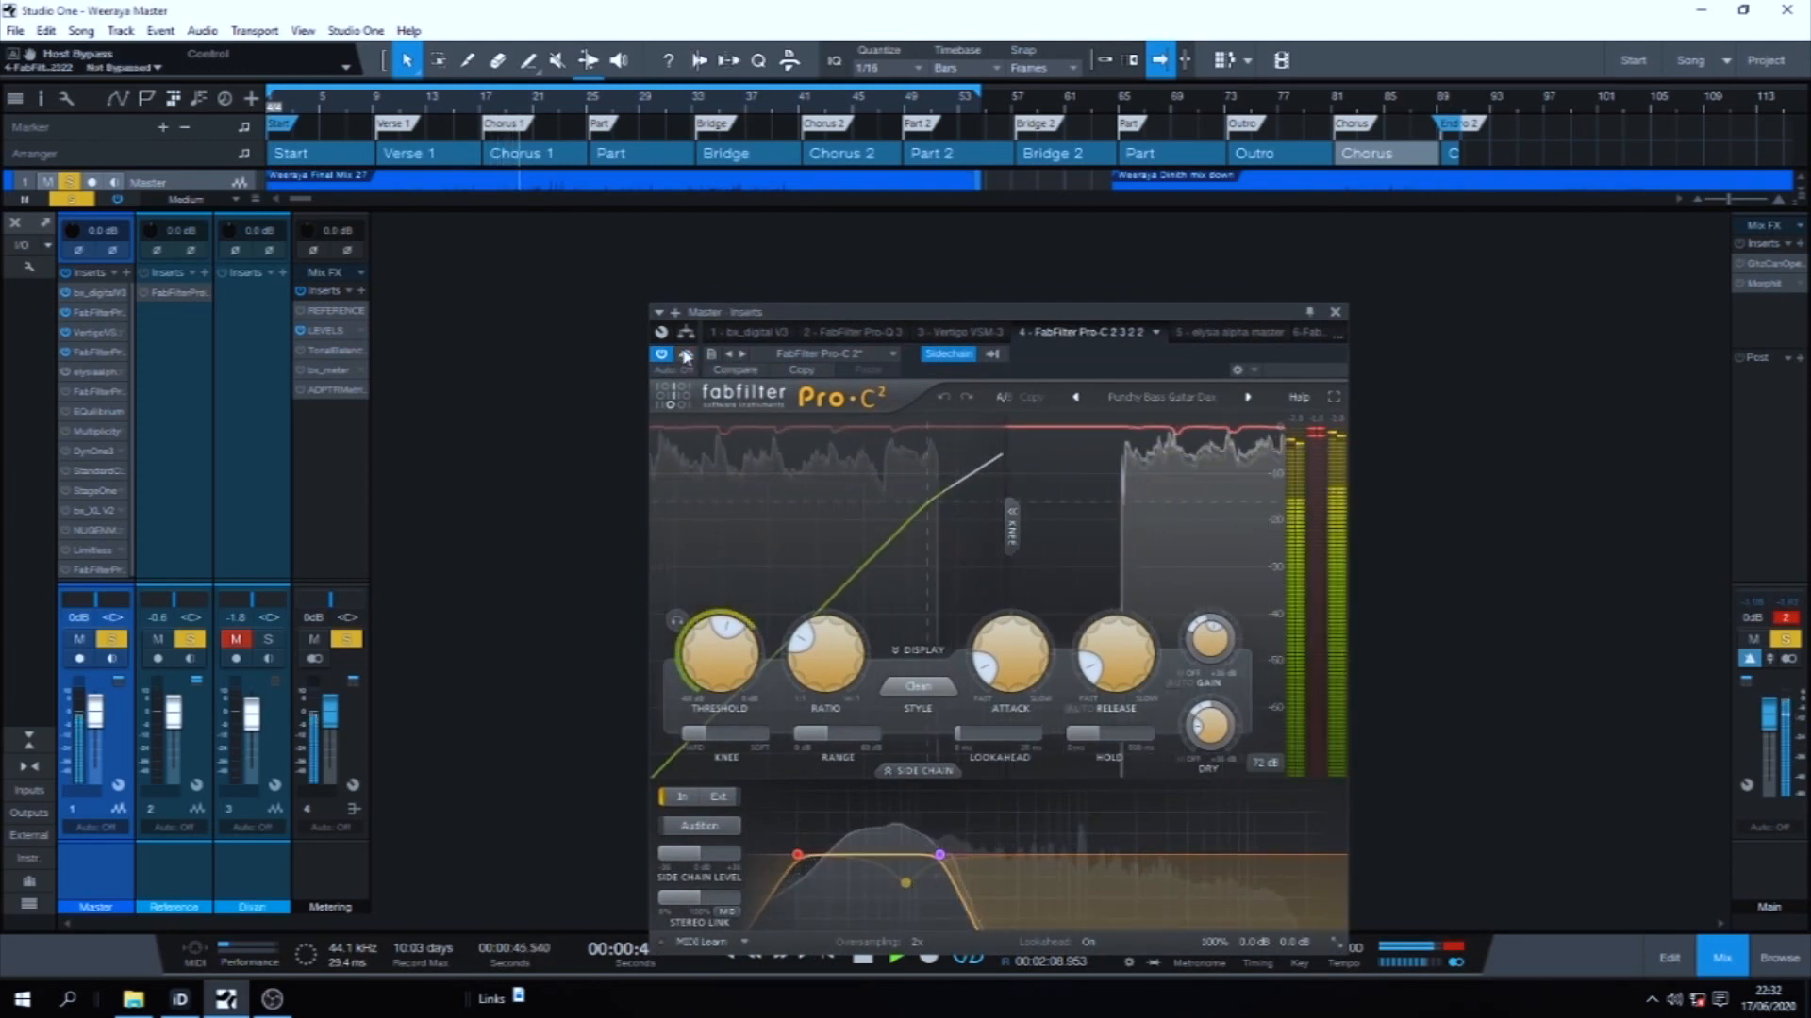
pyautogui.click(685, 355)
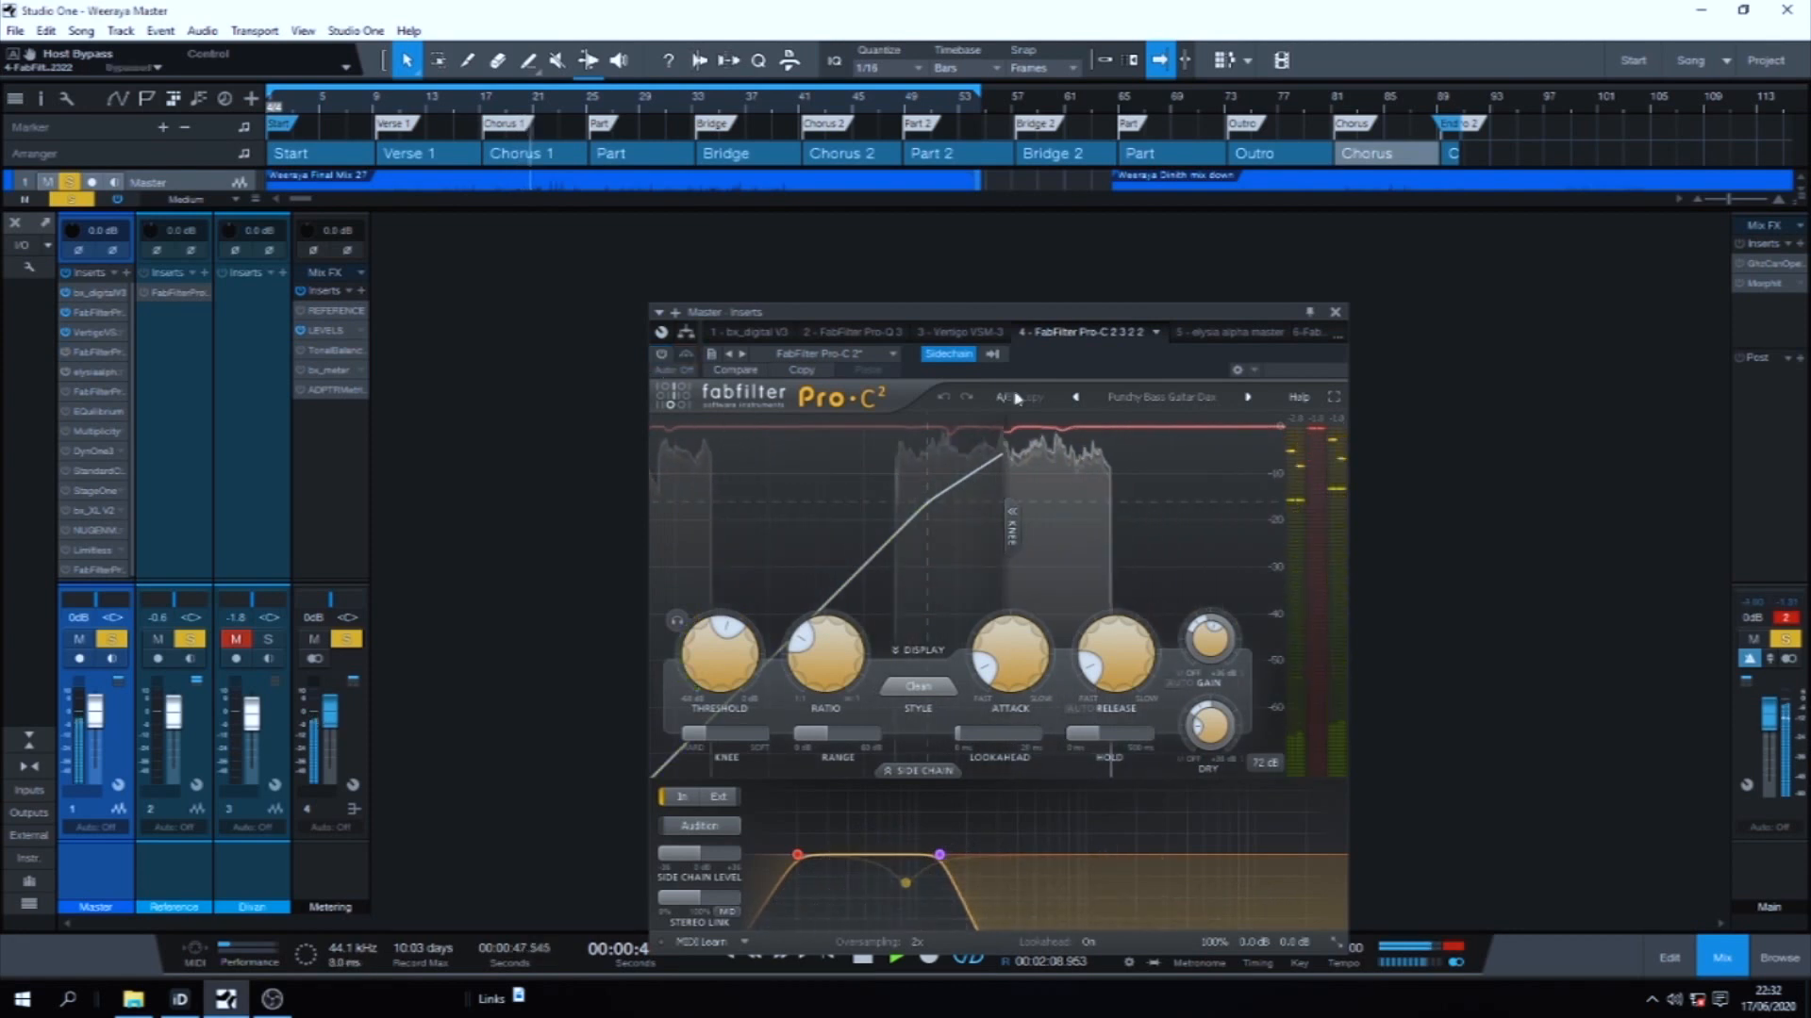
pyautogui.click(1335, 314)
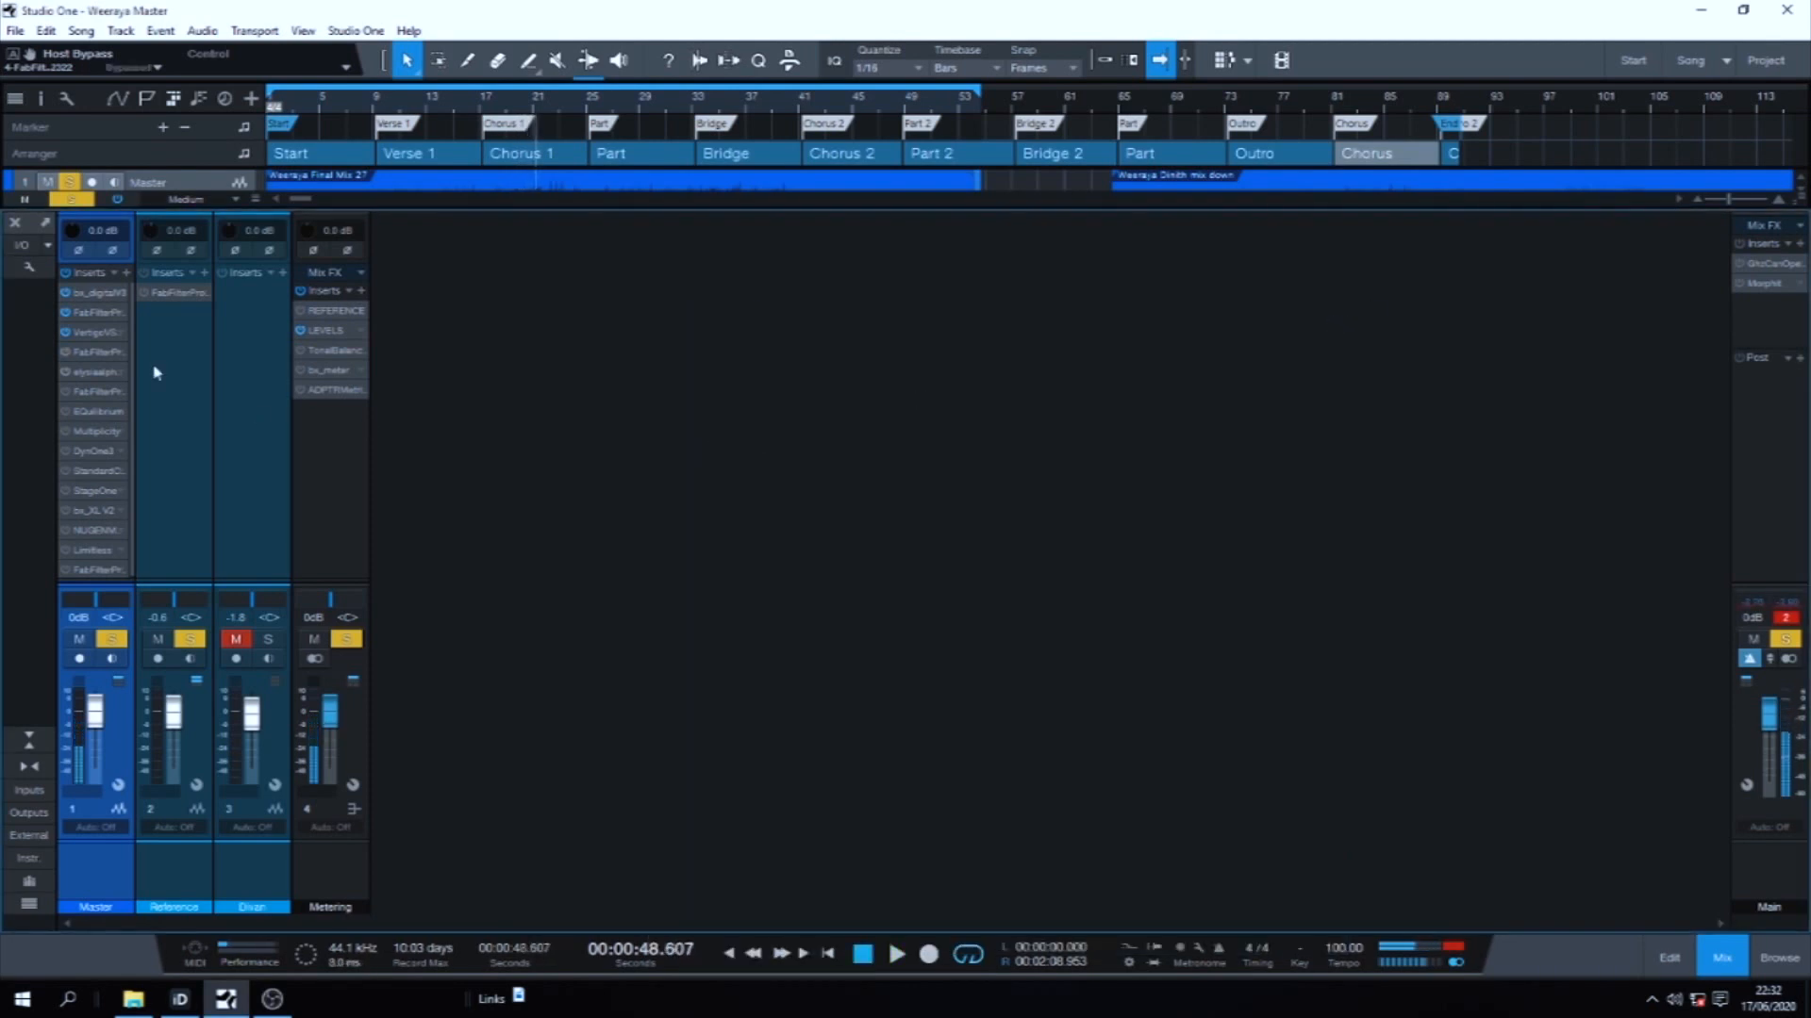
pyautogui.click(111, 354)
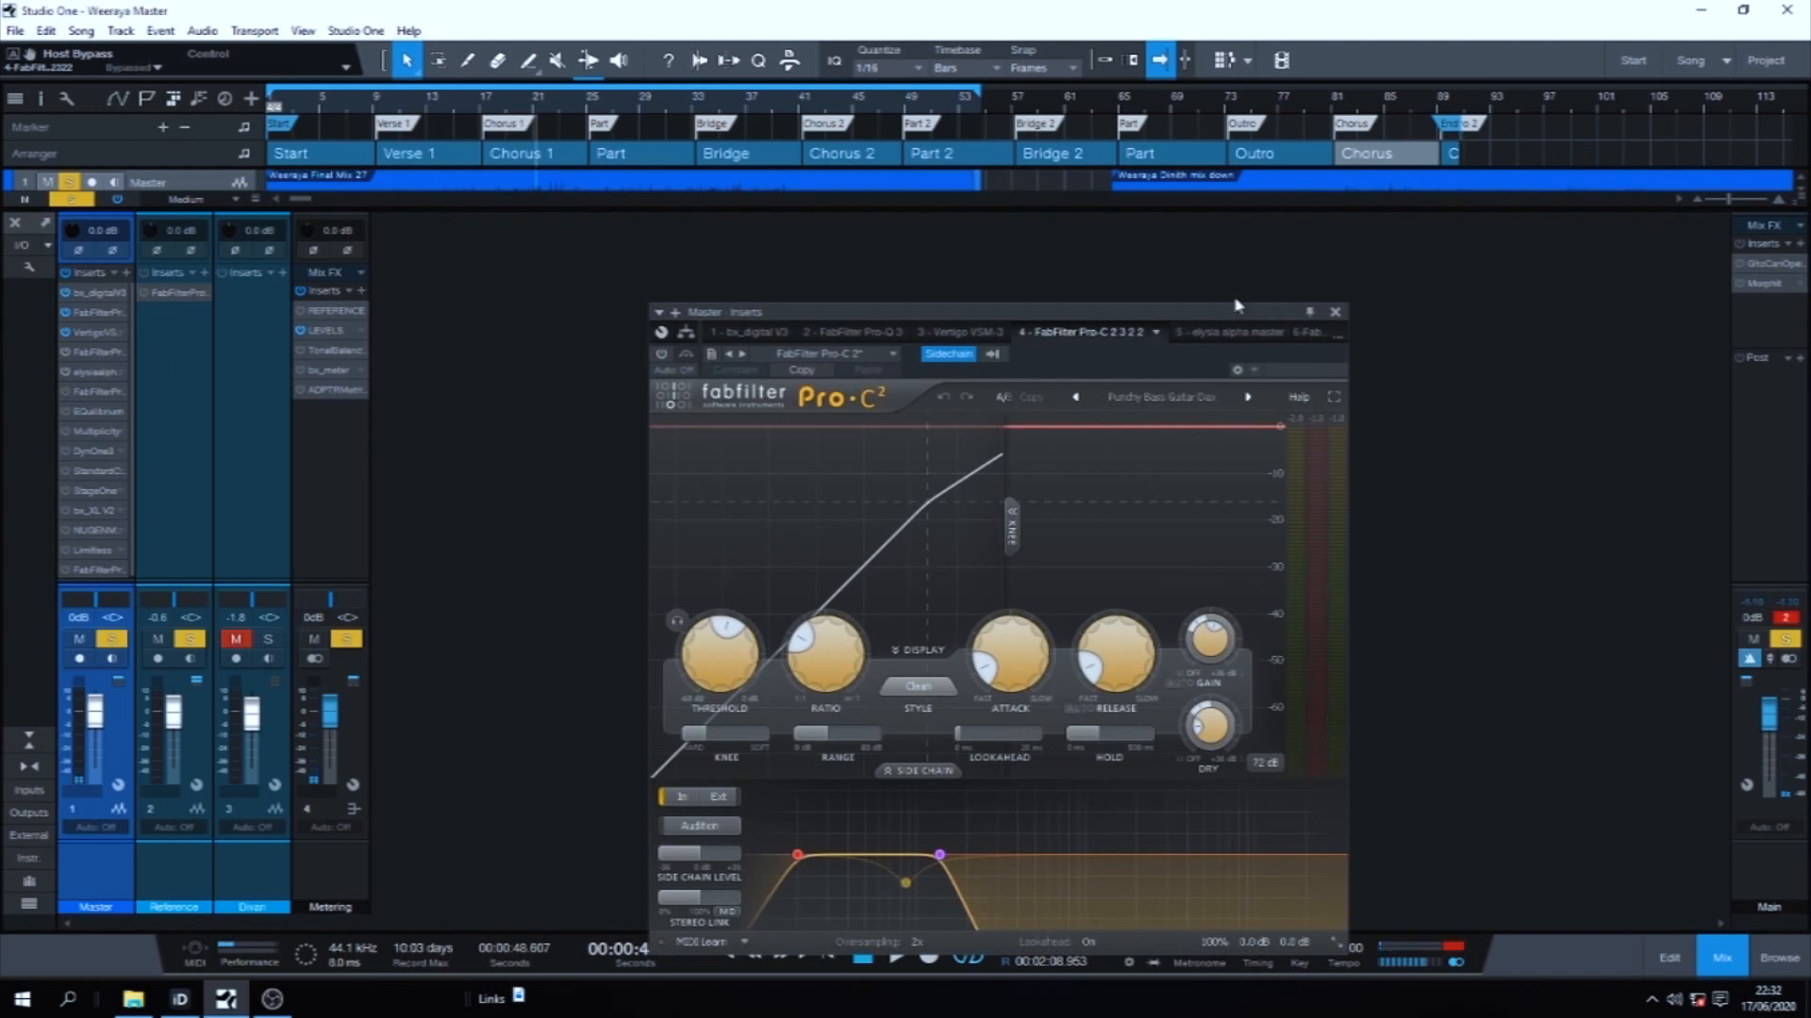
pyautogui.click(1335, 315)
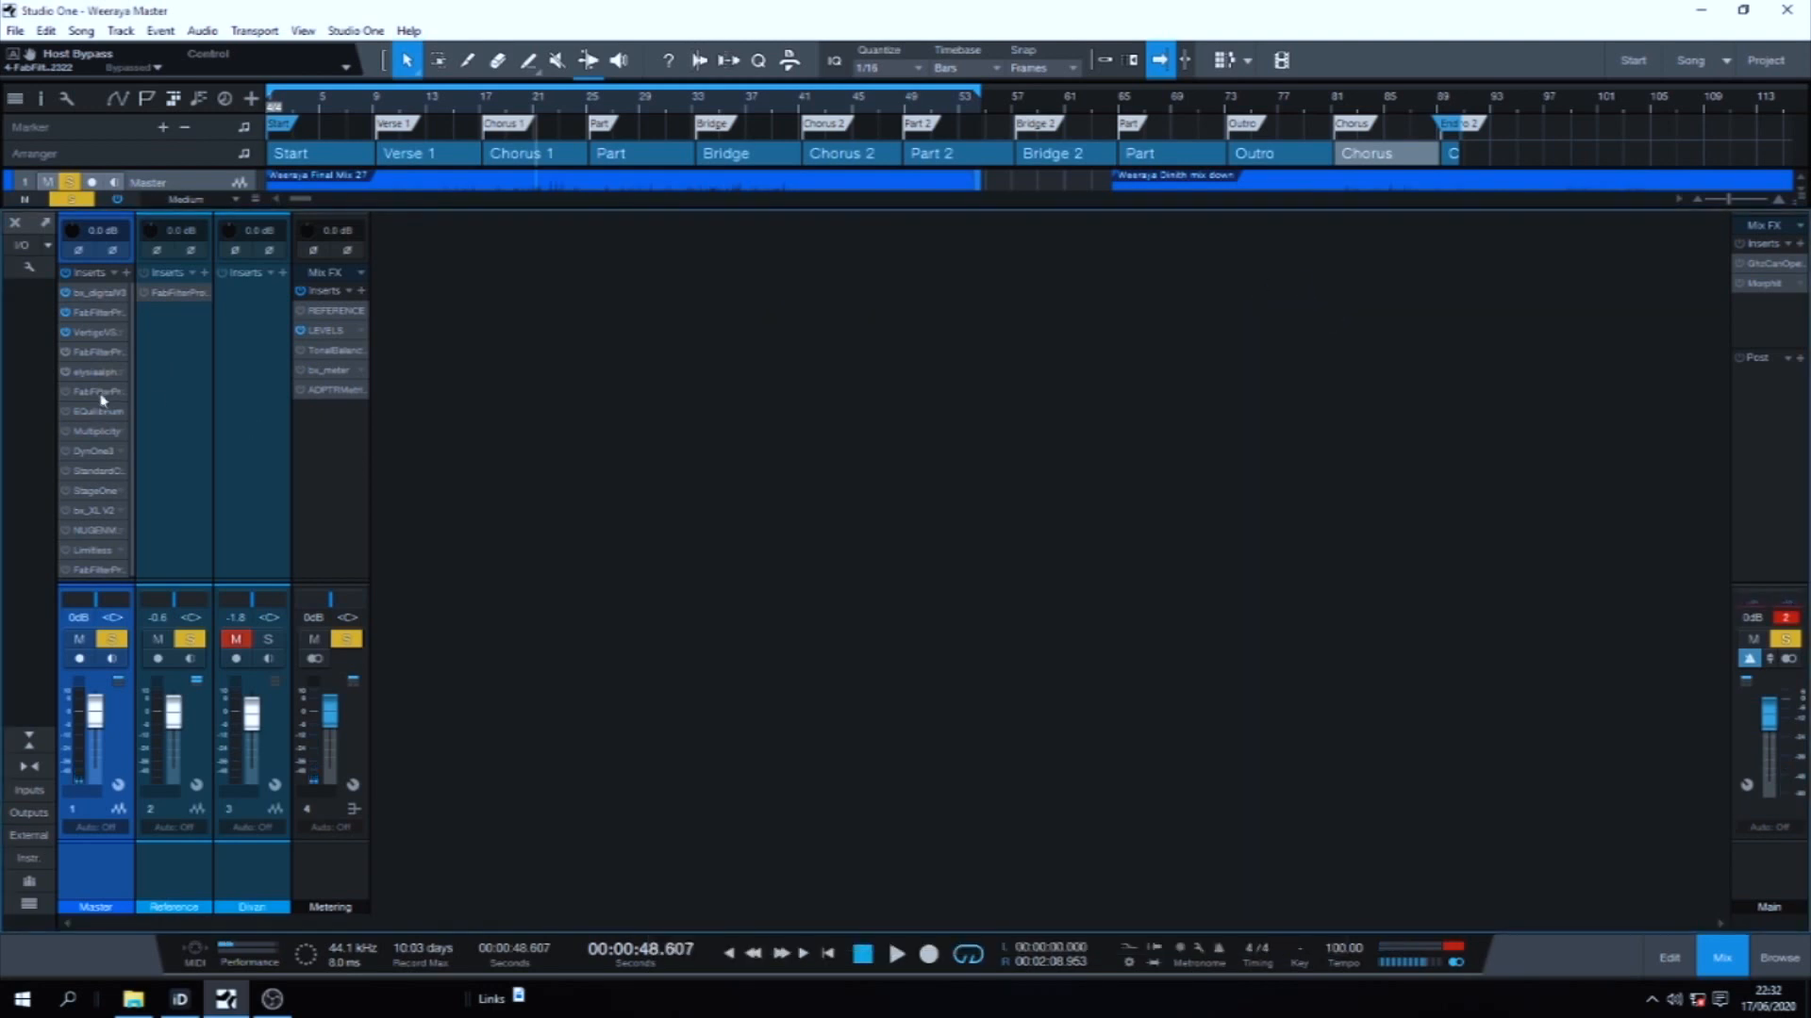
# Step: Activate the Master track's sixth insert, Pro-C 2, and compare the master during playback with it bypassed and active
pyautogui.click(103, 394)
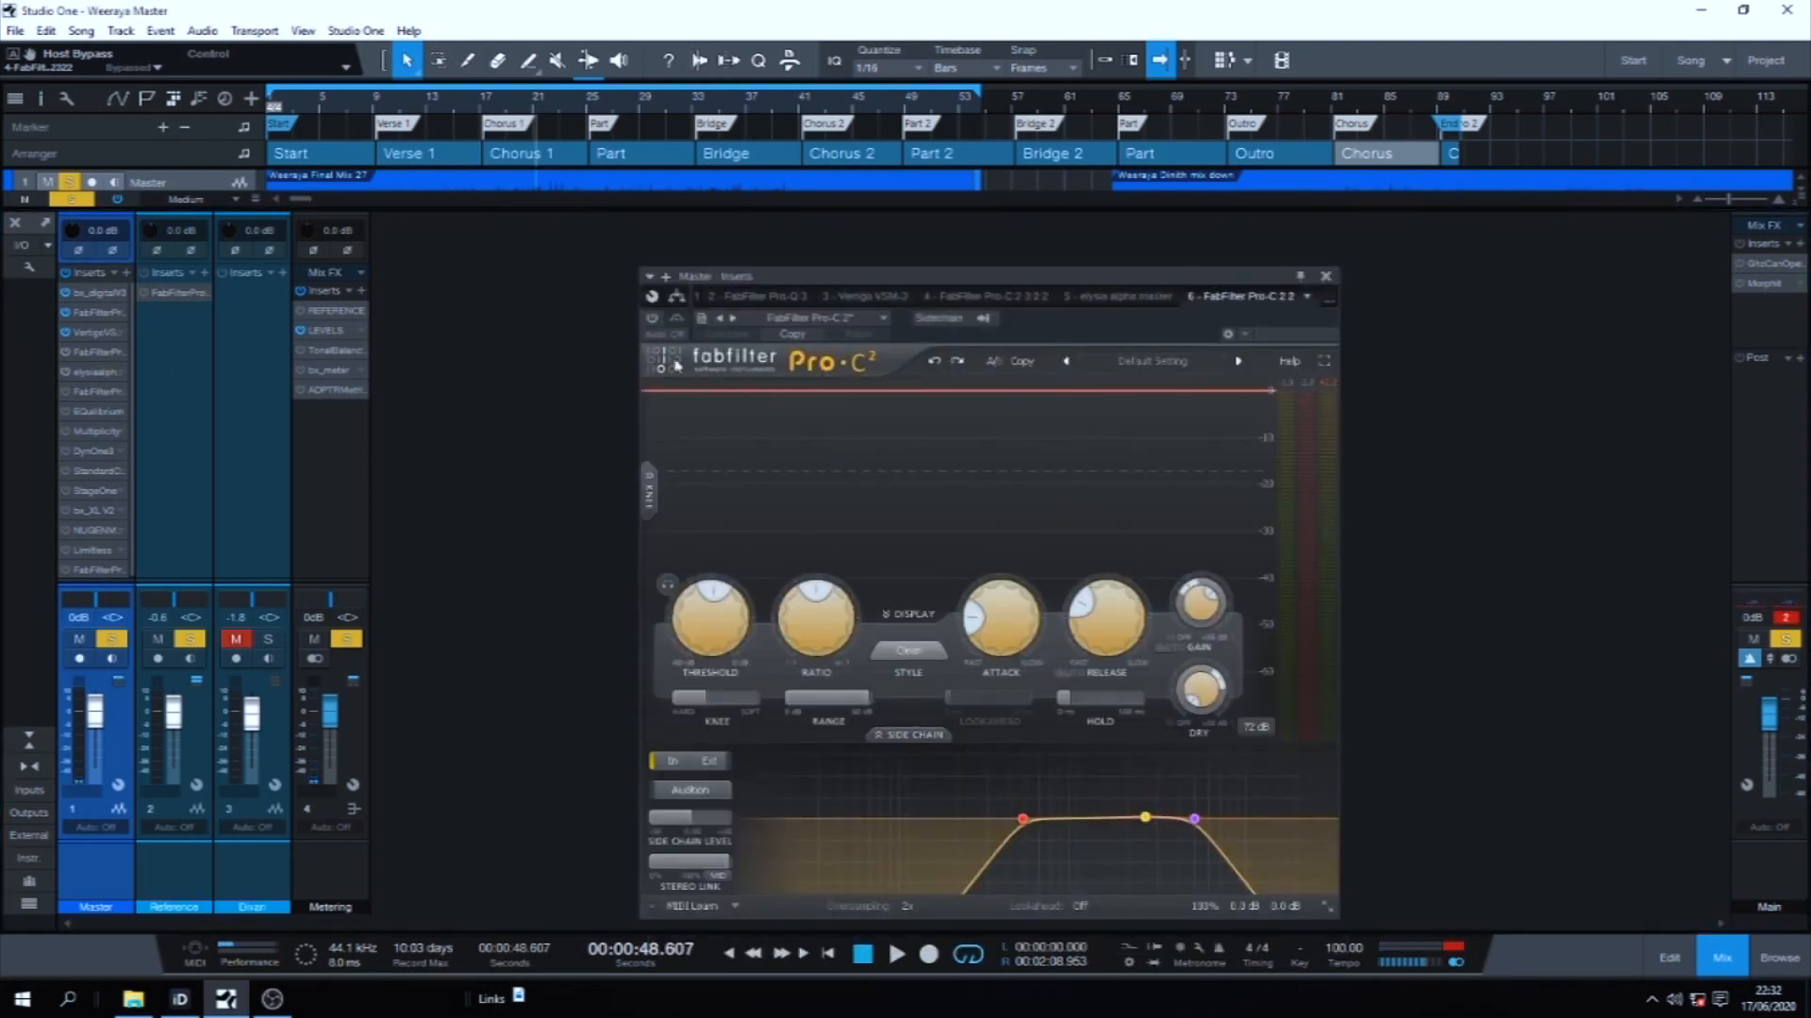
pyautogui.click(650, 321)
pyautogui.press('space')
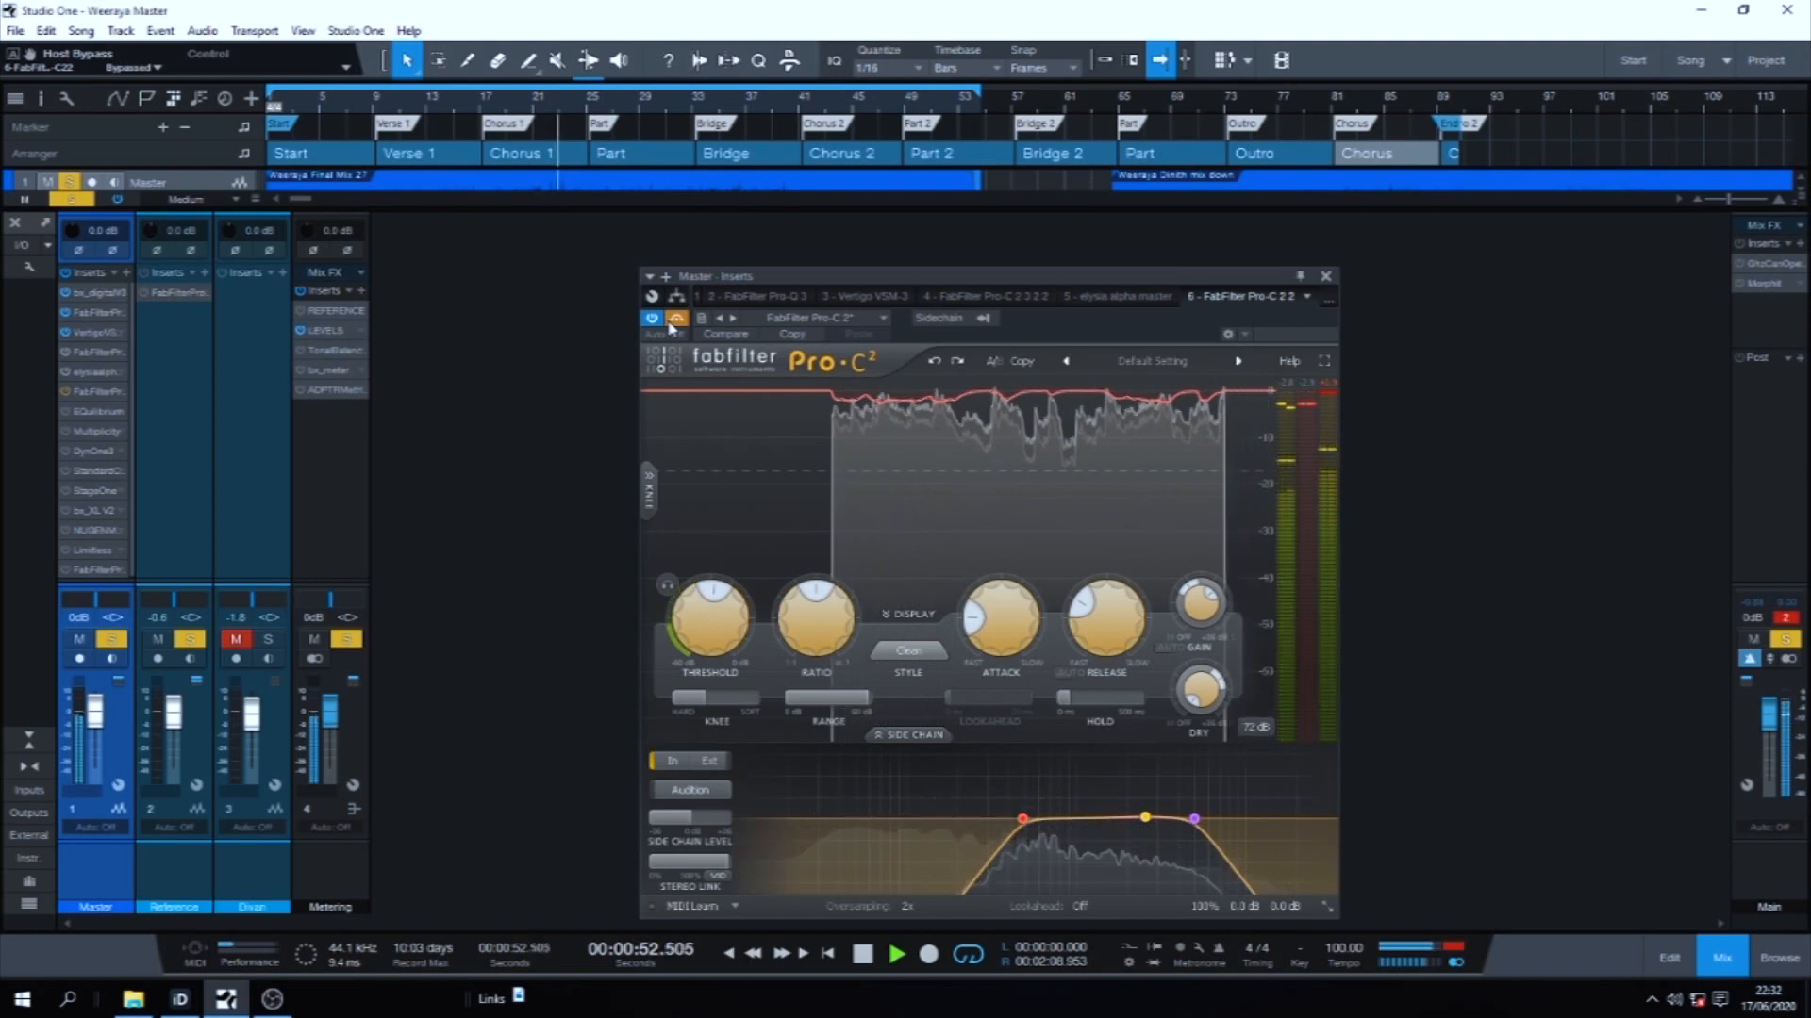
pyautogui.click(676, 319)
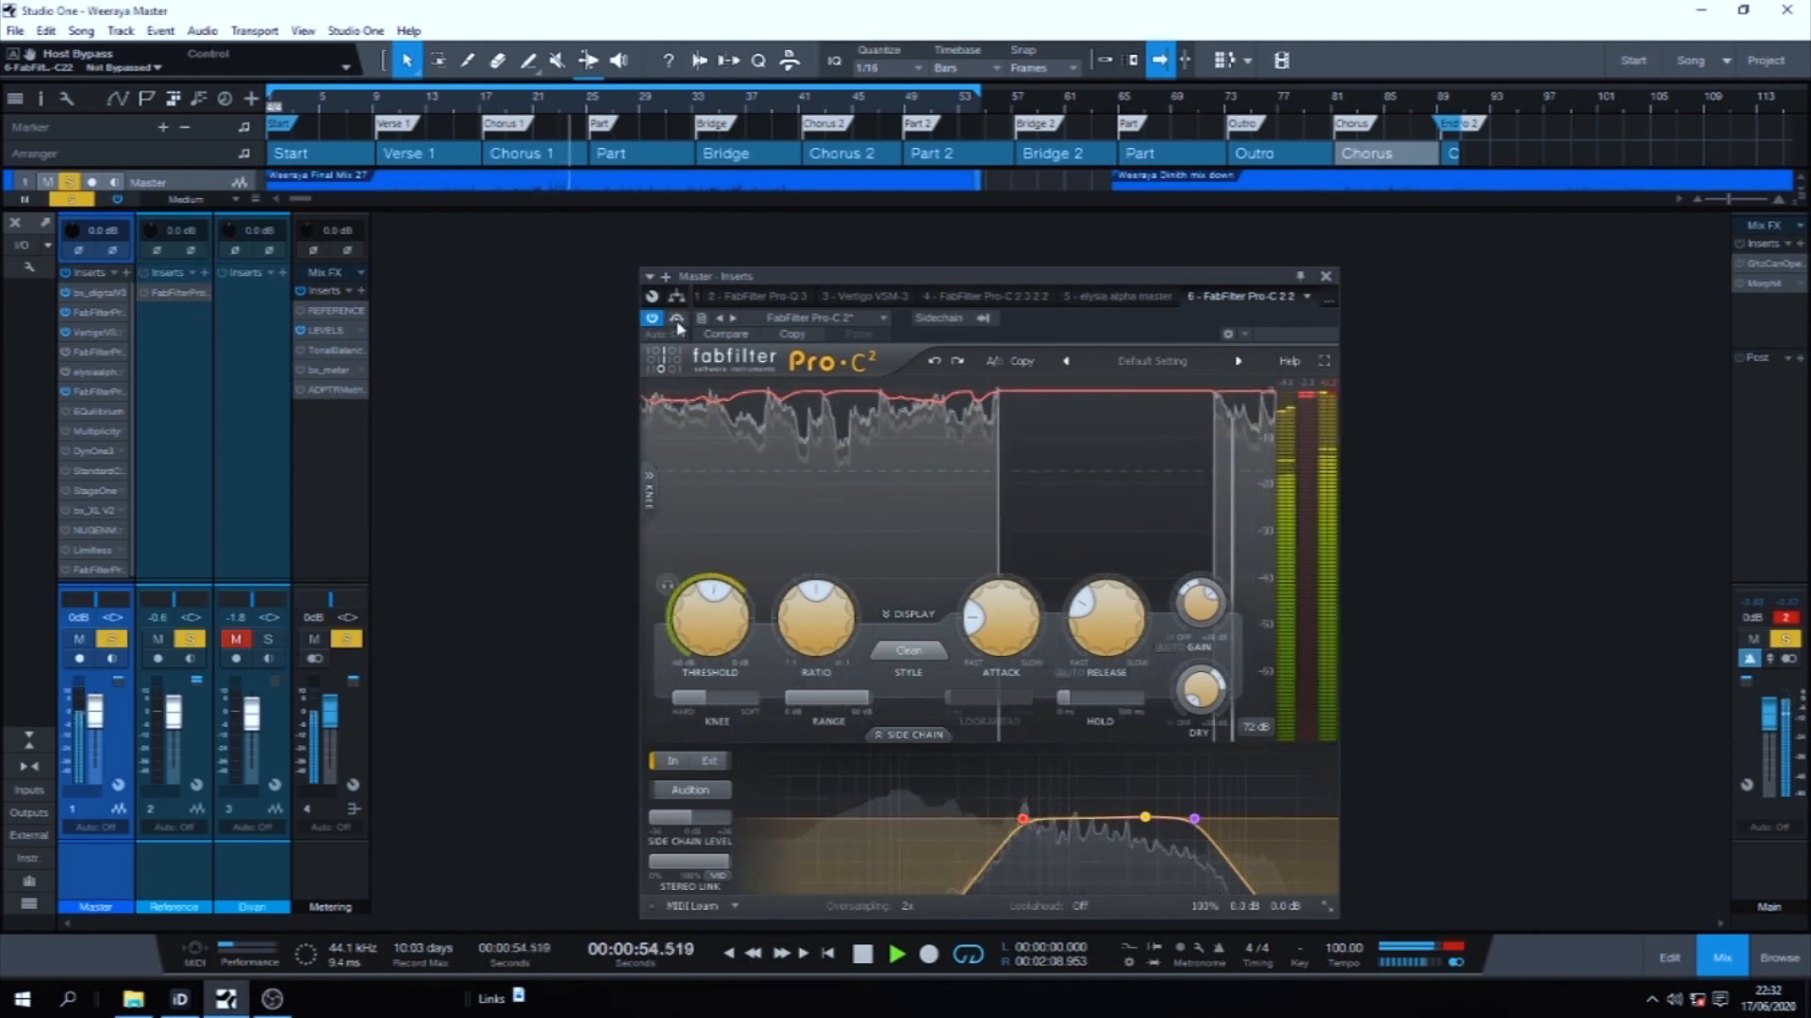
pyautogui.click(676, 321)
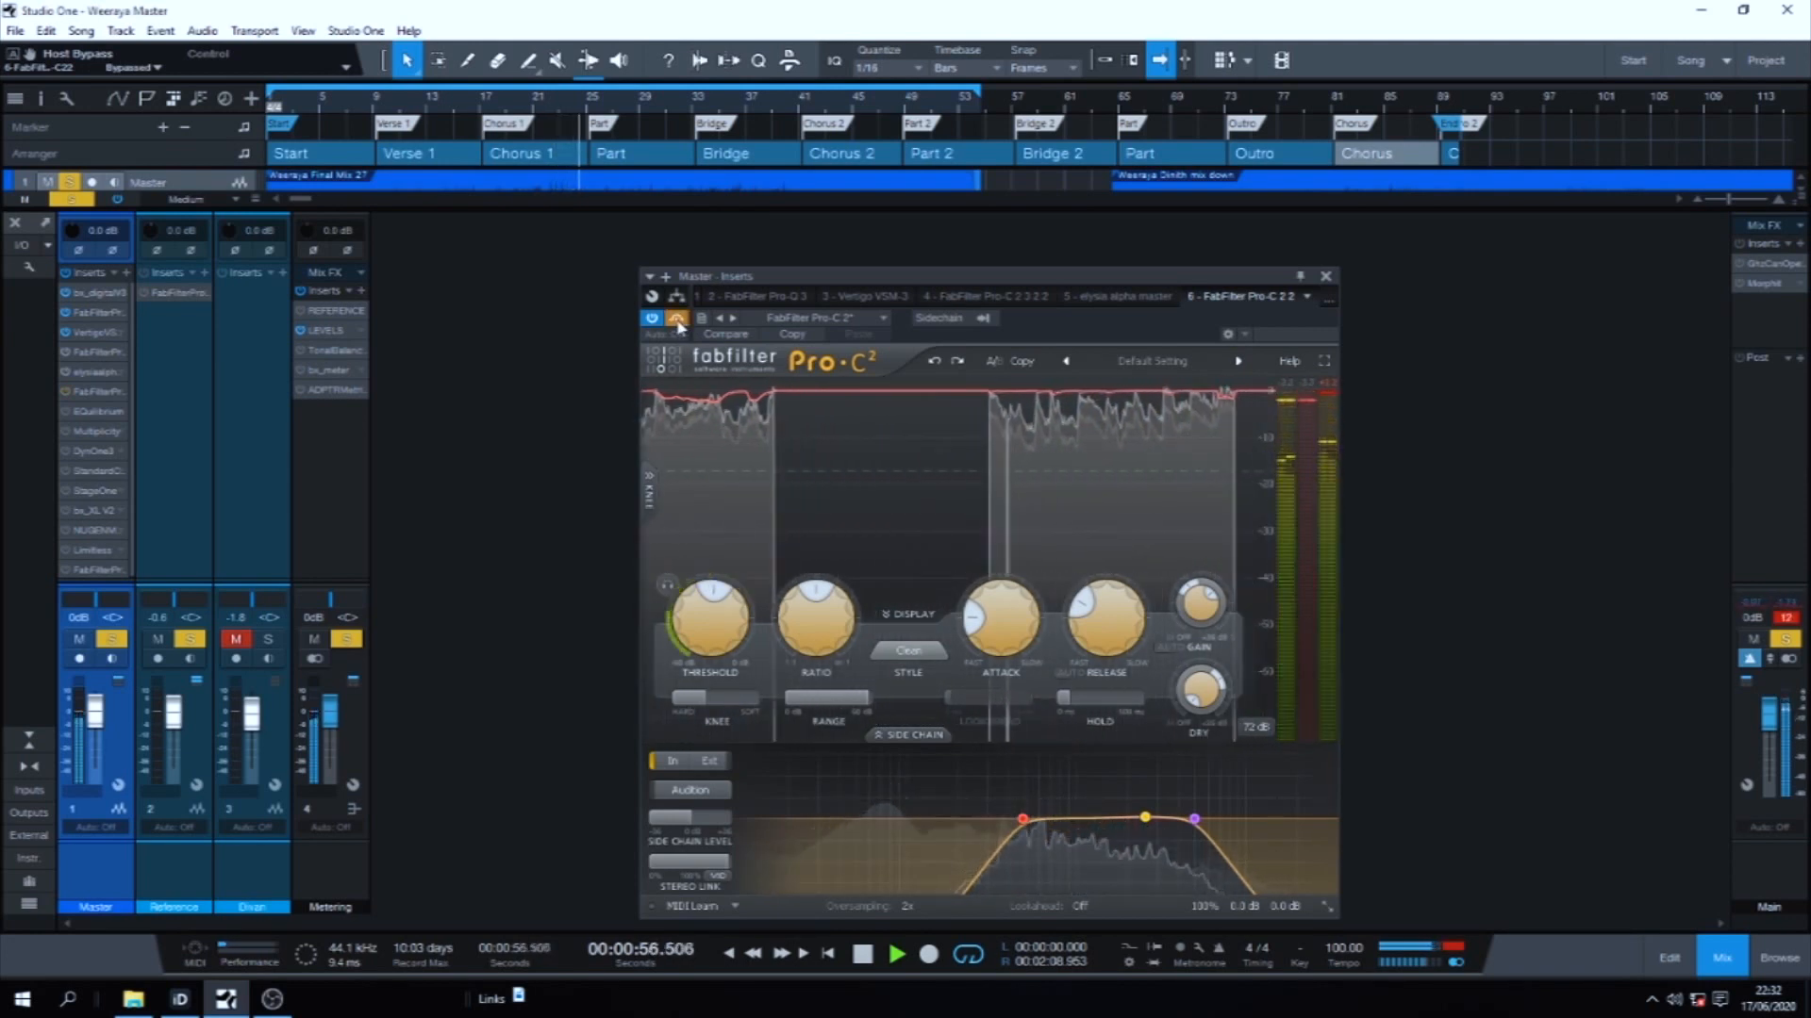